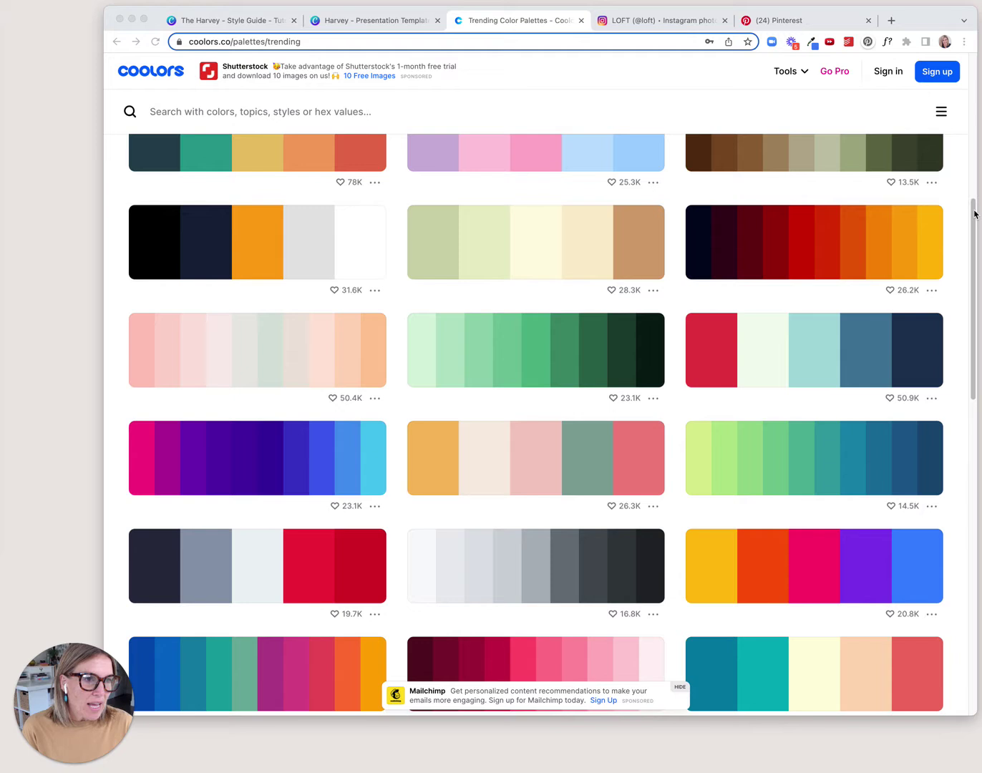
# Copy the coral pink hex F28482 from a Coolors trending palette, then return to the Canva style guide
pyautogui.moveTo(974, 213); pyautogui.dragTo(967, 90)
pyautogui.moveTo(787, 73)
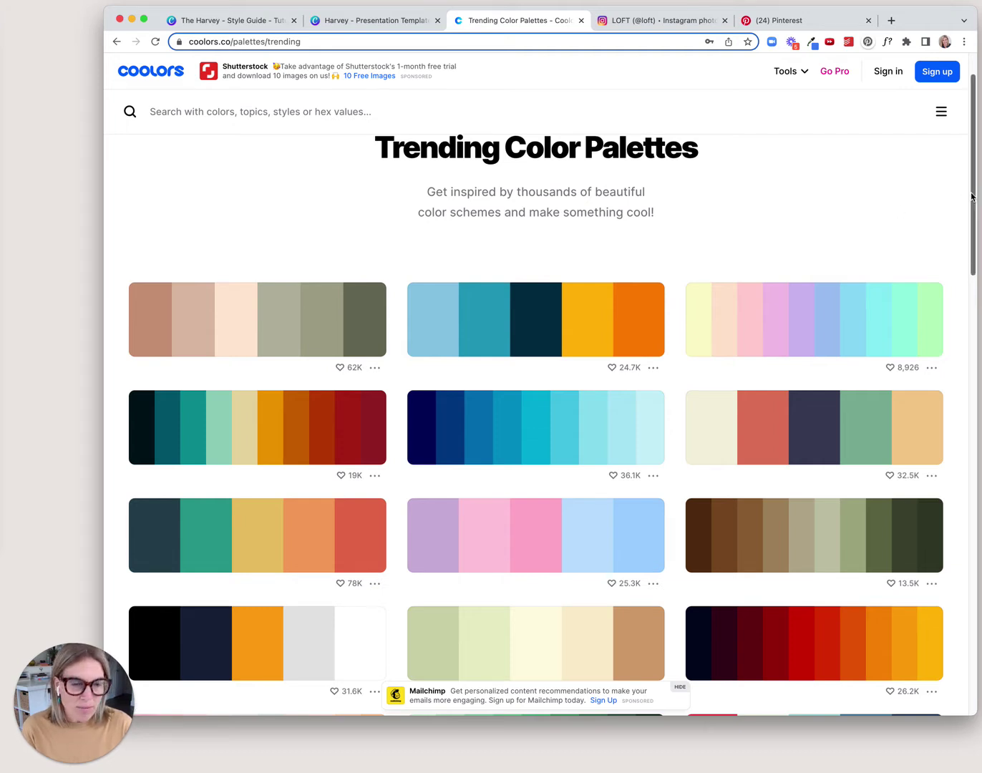
pyautogui.moveTo(973, 197); pyautogui.dragTo(955, 258)
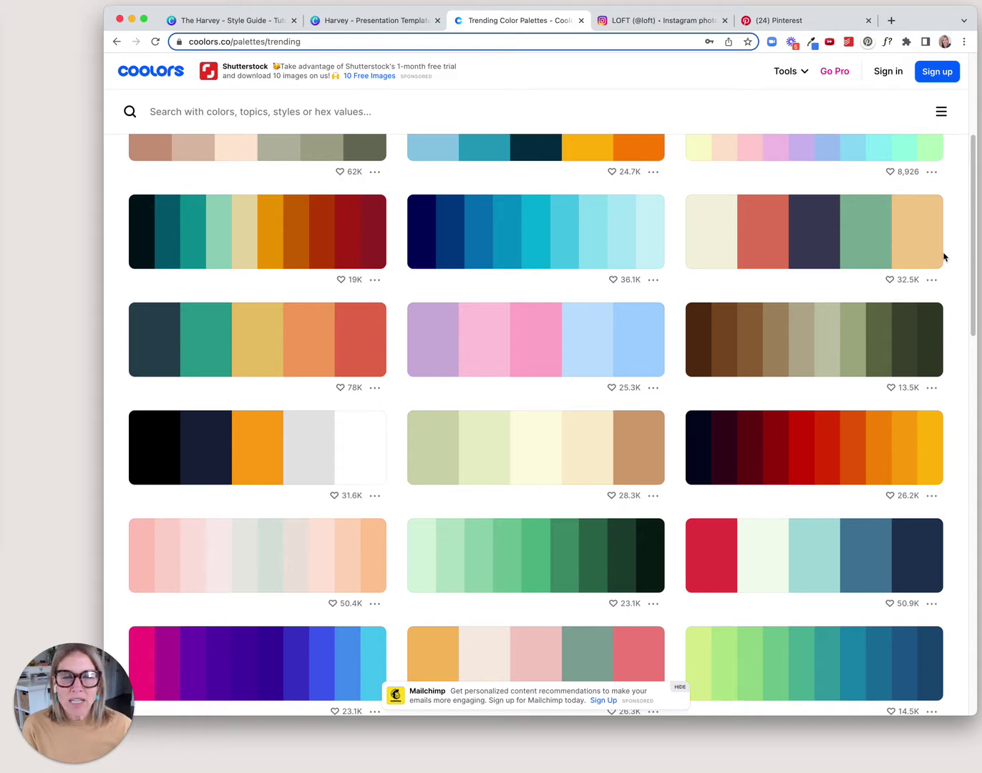
pyautogui.moveTo(970, 207); pyautogui.dragTo(959, 258)
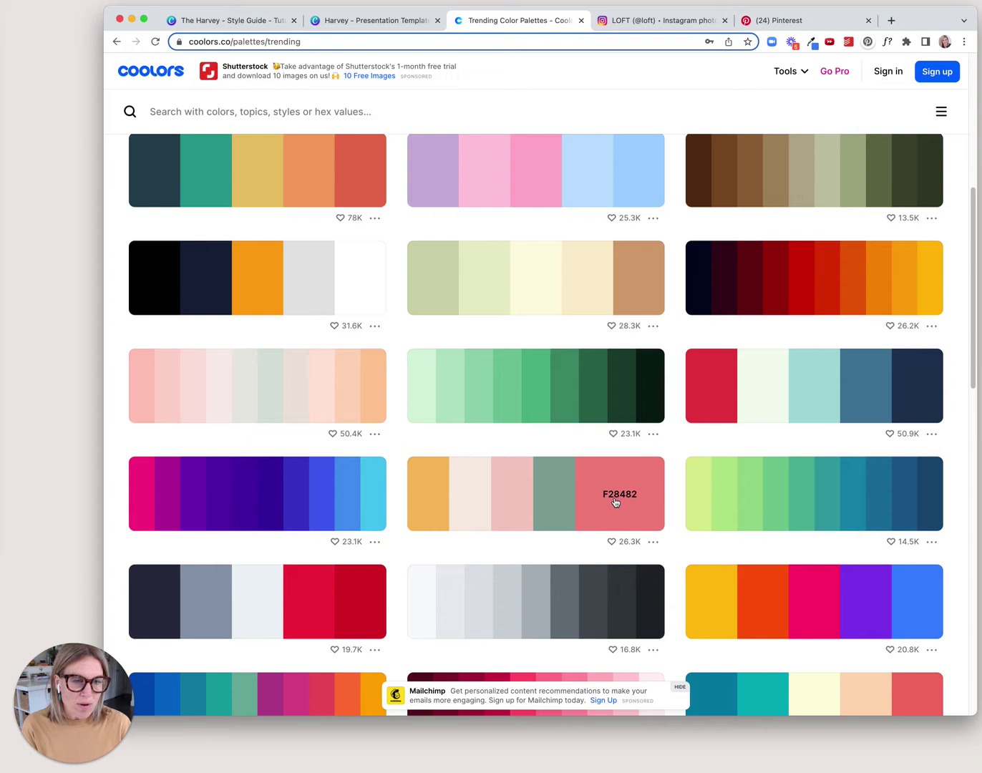
pyautogui.click(615, 501)
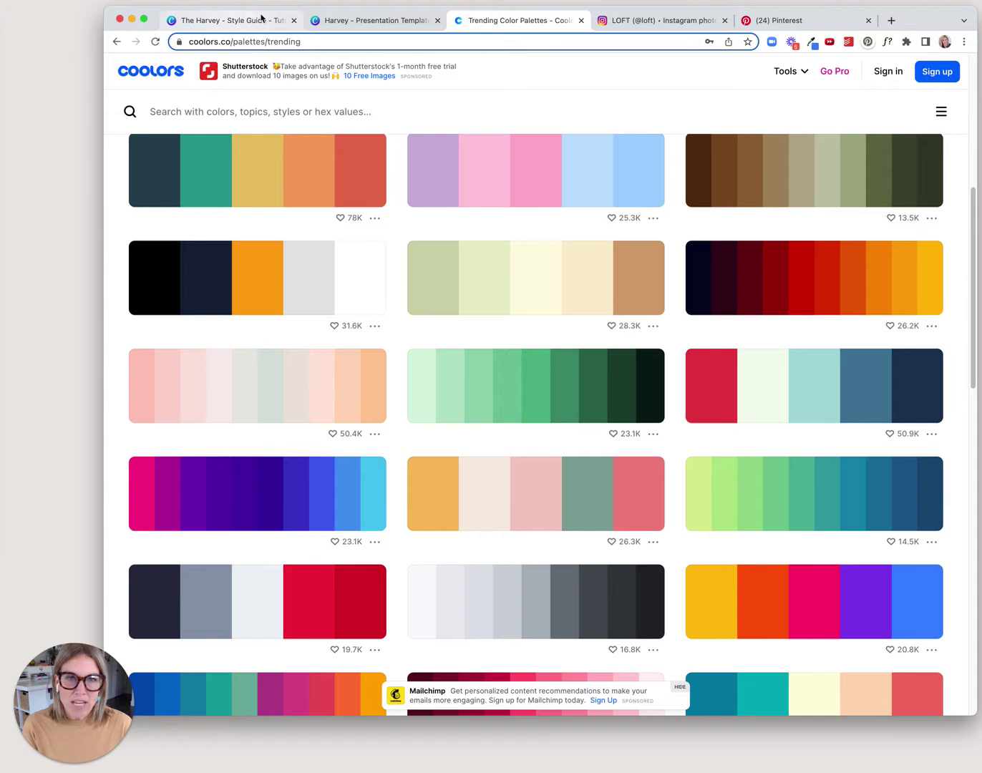
pyautogui.click(257, 19)
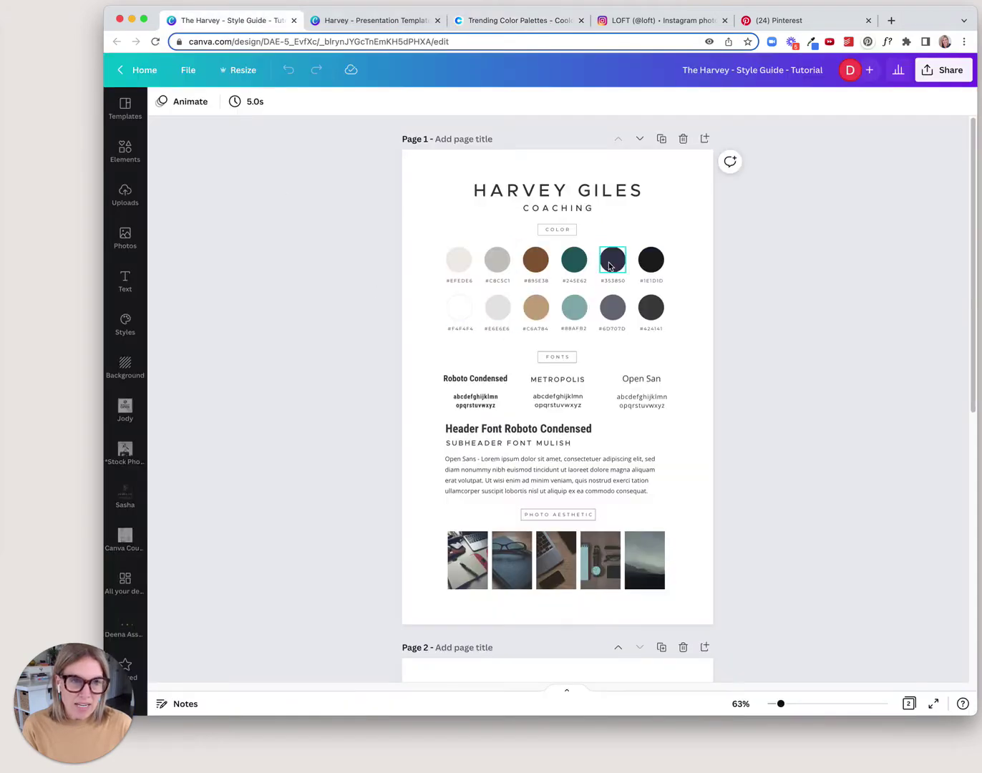
# Change the brown #895E38 palette circle to coral pink #FF9694, starting from the pasted F28482
pyautogui.click(538, 266)
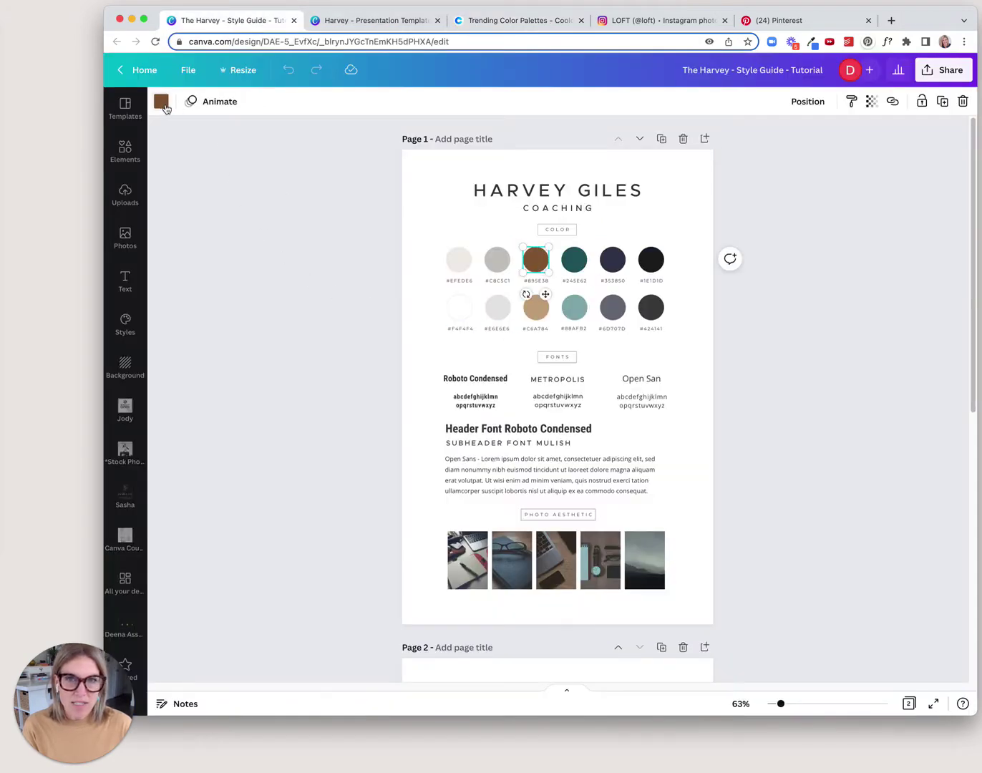
pyautogui.click(162, 105)
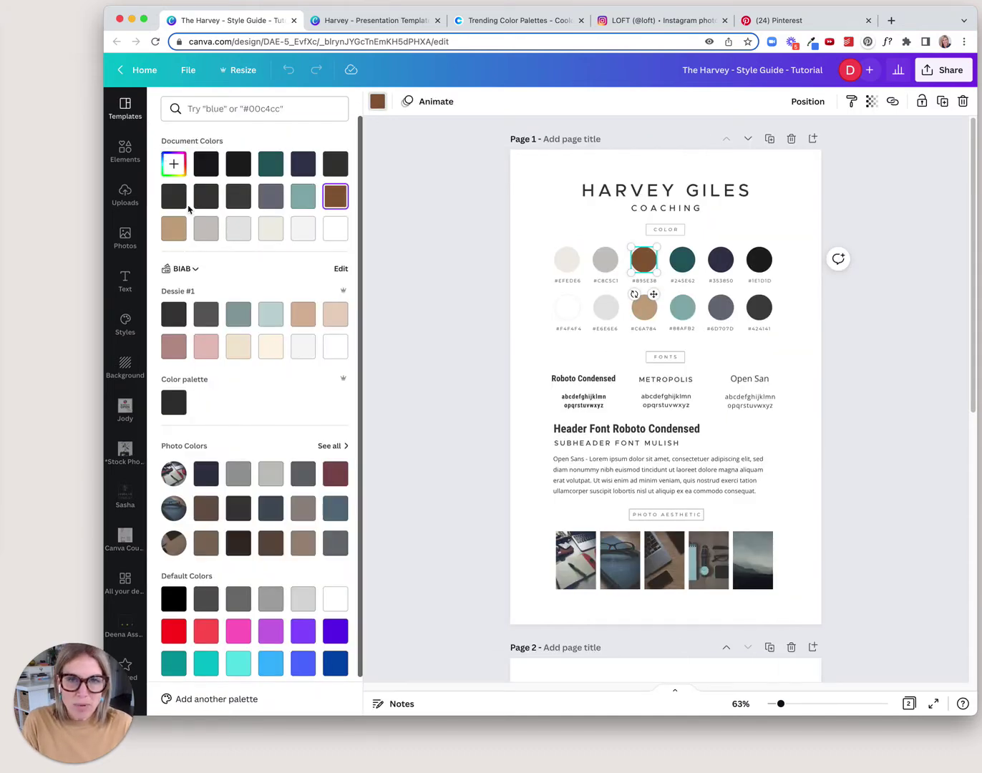
pyautogui.click(174, 166)
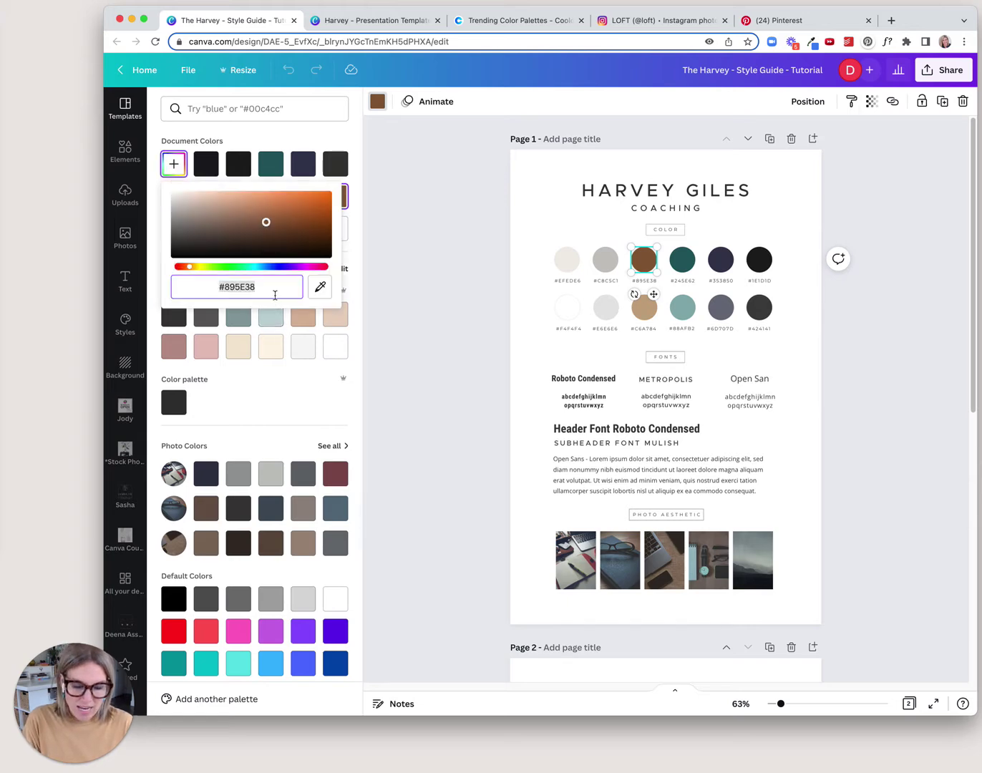
pyautogui.press('super+v')
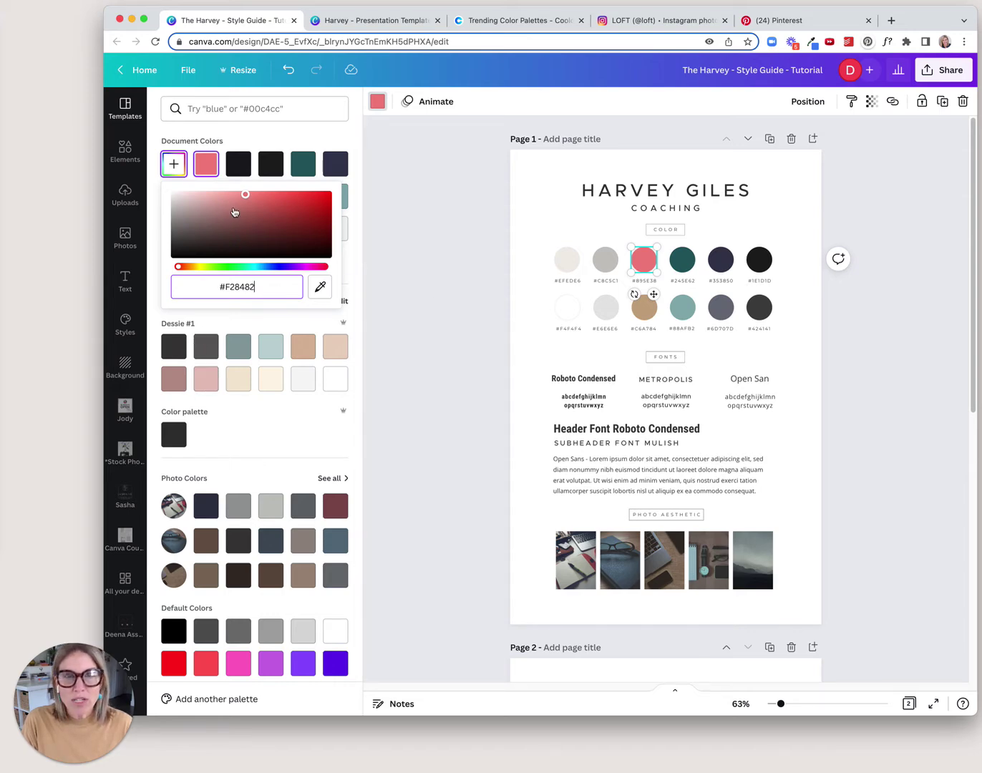
pyautogui.moveTo(244, 197)
pyautogui.mouseDown()
pyautogui.moveTo(279, 195)
pyautogui.moveTo(203, 195)
pyautogui.moveTo(236, 211)
pyautogui.moveTo(239, 194)
pyautogui.mouseUp()
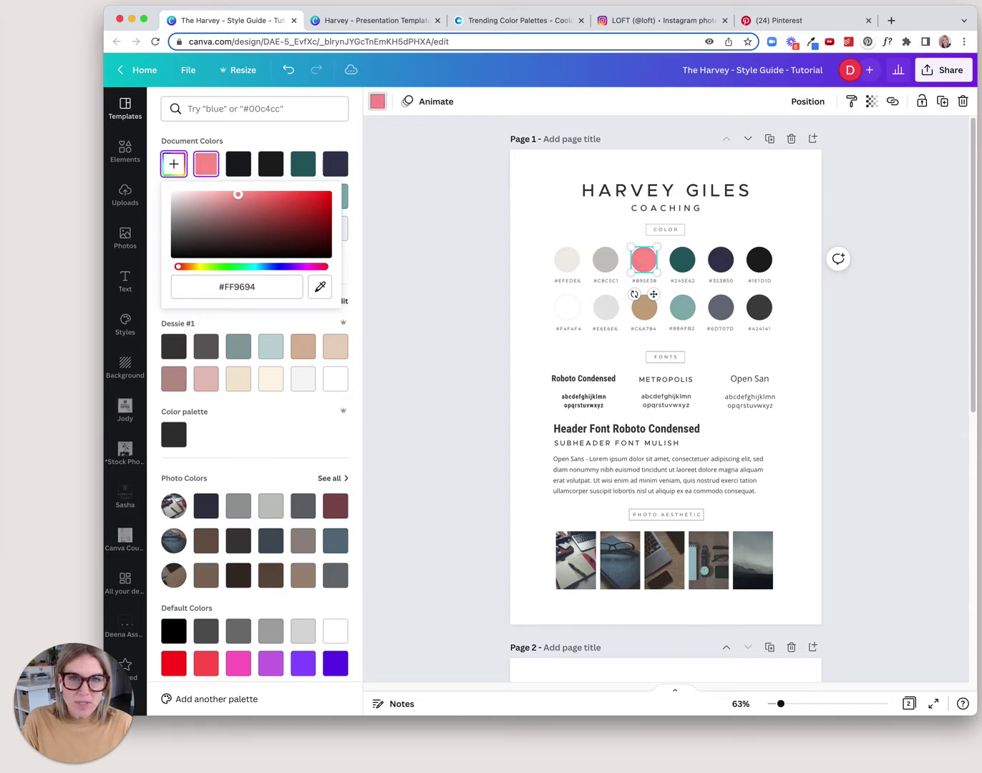
pyautogui.press('Escape')
pyautogui.press('Escape')
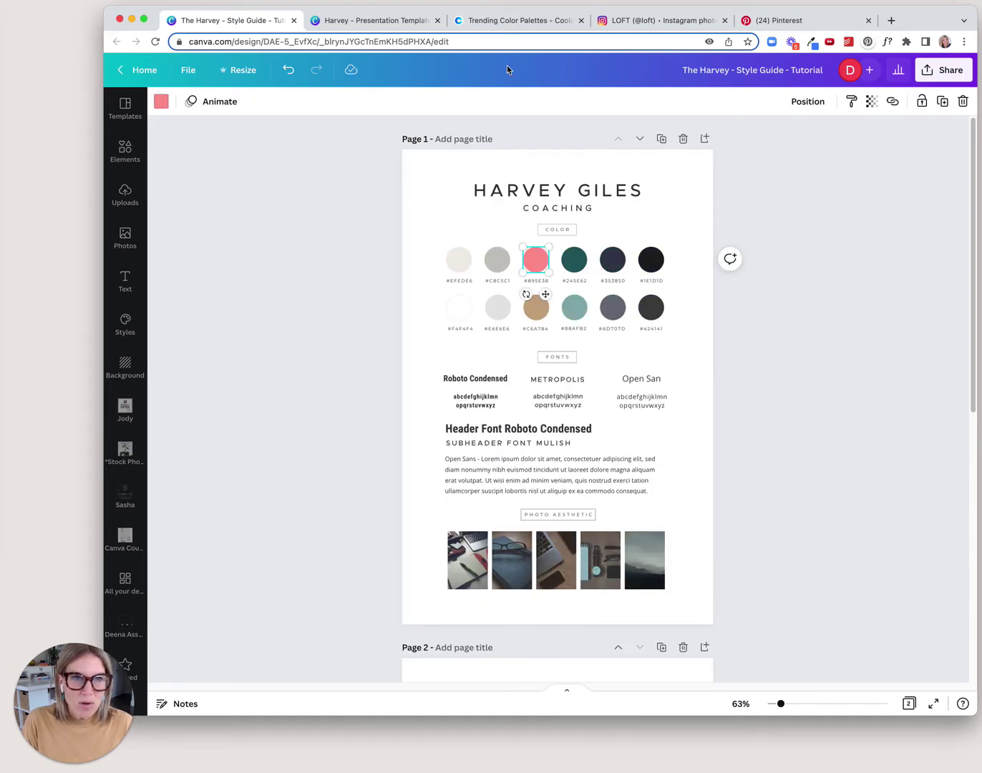
# Open LOFT's colourful T-shirts post on Instagram and capture a region screenshot of its photo
pyautogui.click(511, 21)
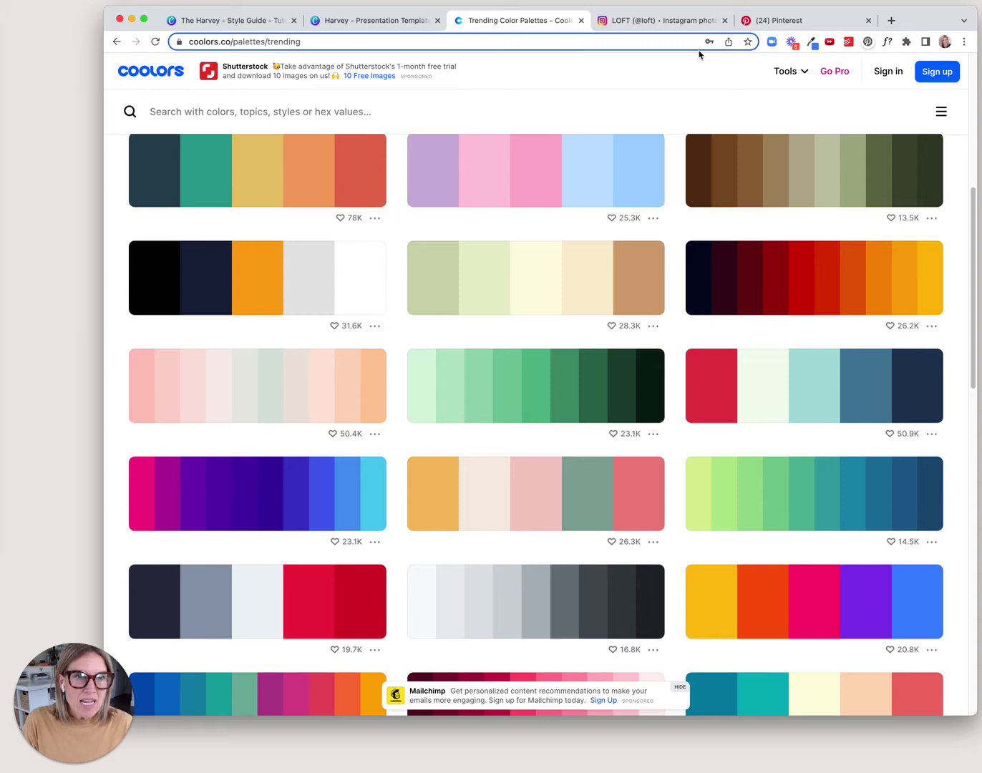
pyautogui.click(650, 24)
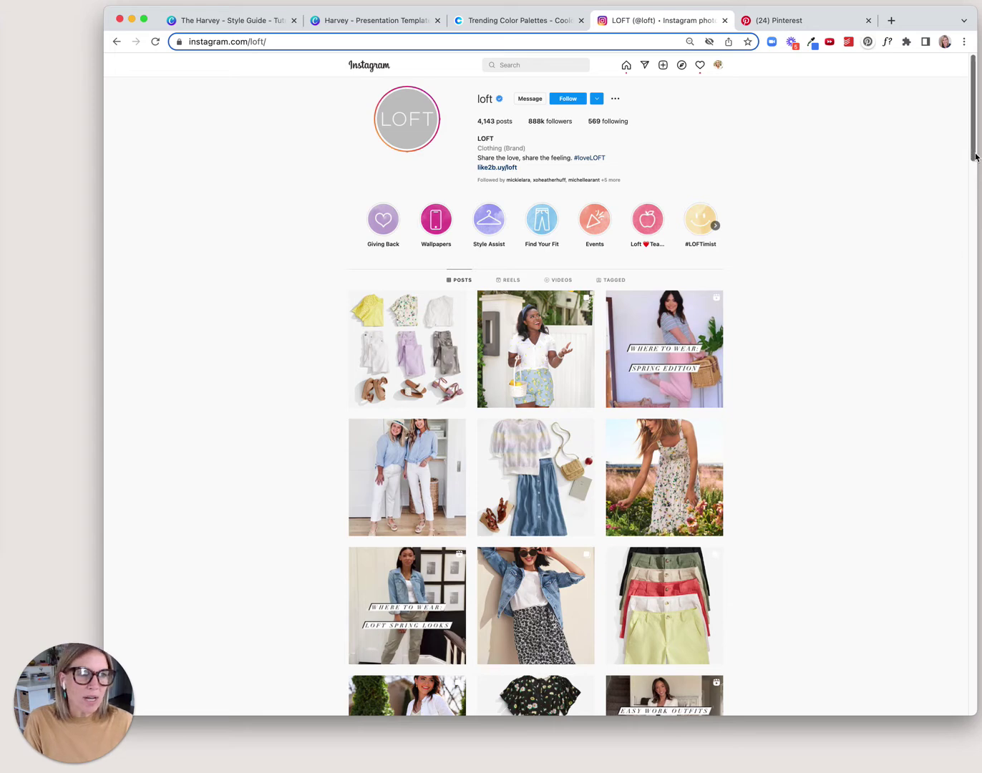
pyautogui.moveTo(974, 157); pyautogui.dragTo(892, 367)
pyautogui.scroll(-3, 893, 368)
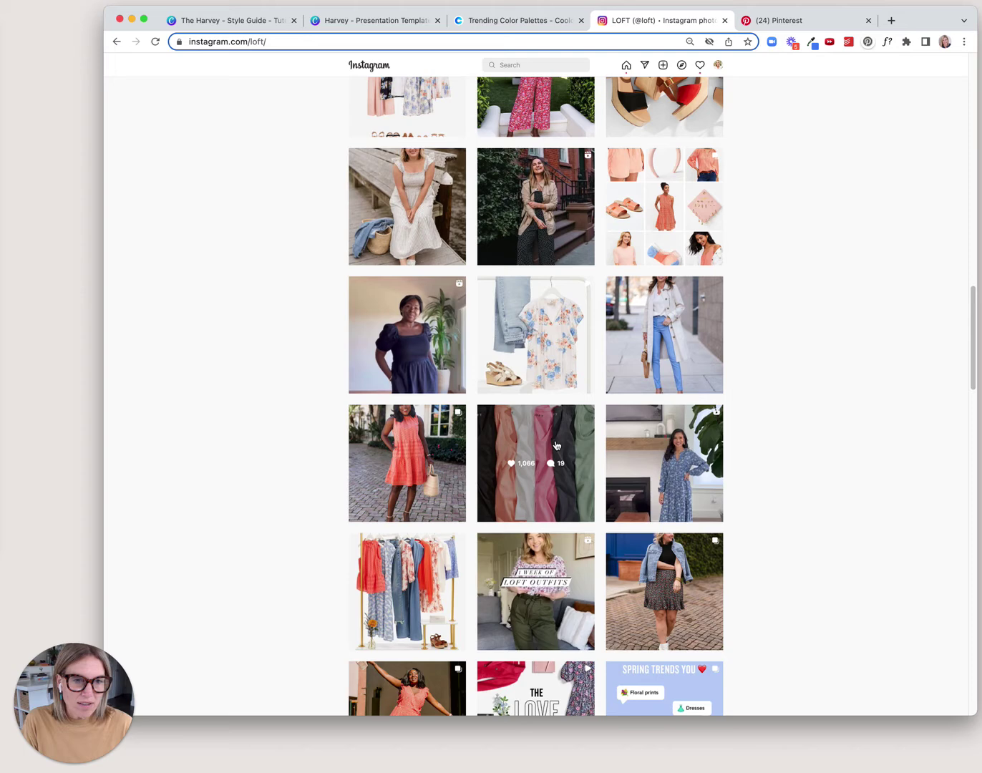
pyautogui.click(536, 461)
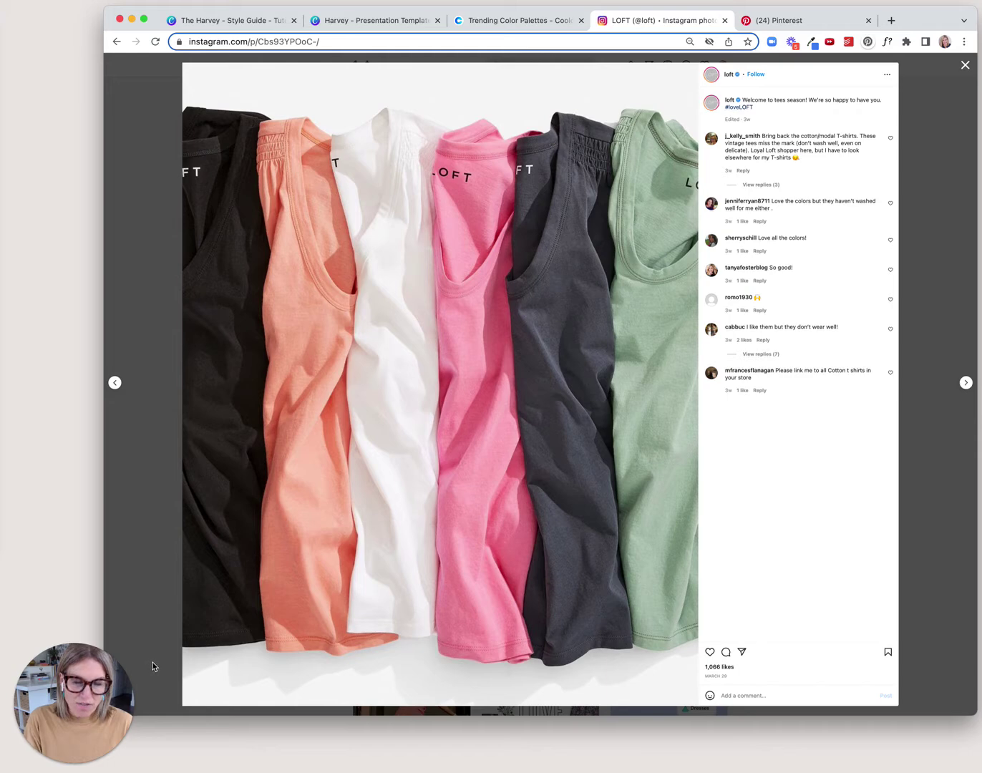
pyautogui.press('super+shift+4')
pyautogui.moveTo(185, 64); pyautogui.dragTo(695, 673)
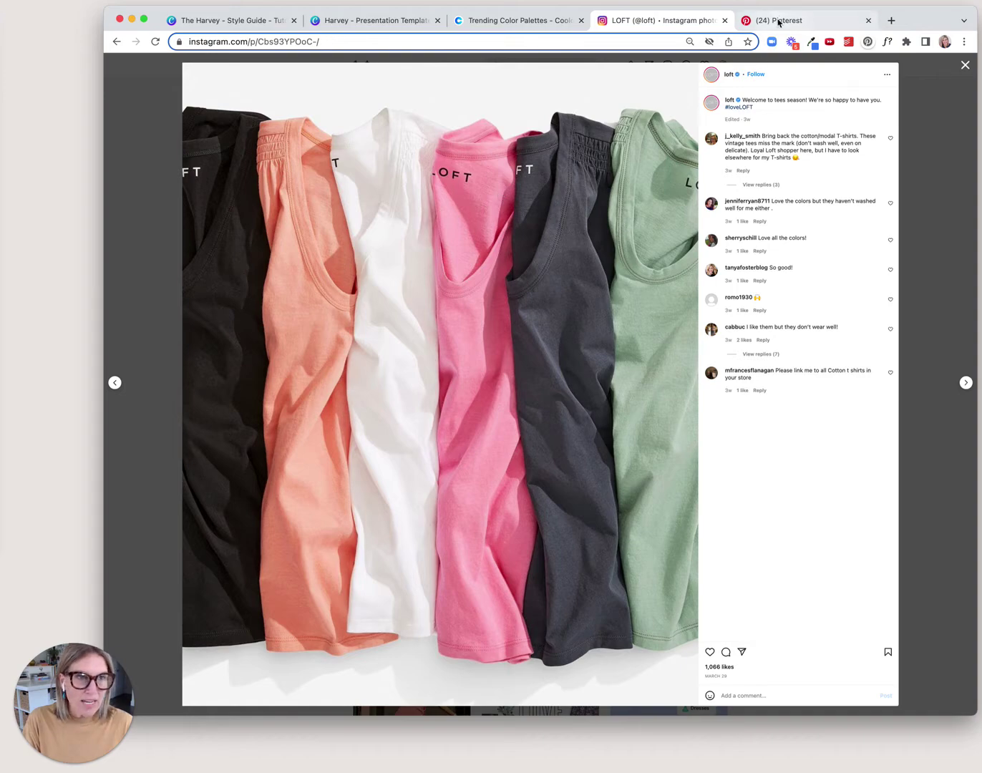
# Capture a region screenshot of the colourful abstract pattern pin on Pinterest
pyautogui.click(760, 21)
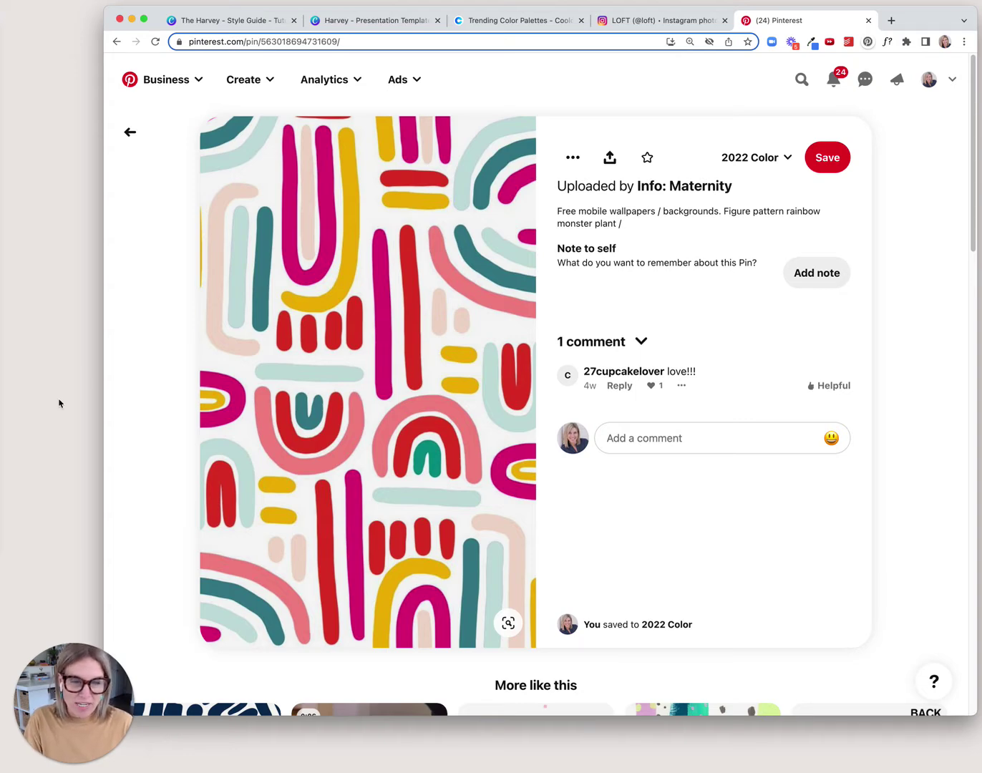
pyautogui.press('super+shift+4')
pyautogui.moveTo(207, 119); pyautogui.dragTo(538, 617)
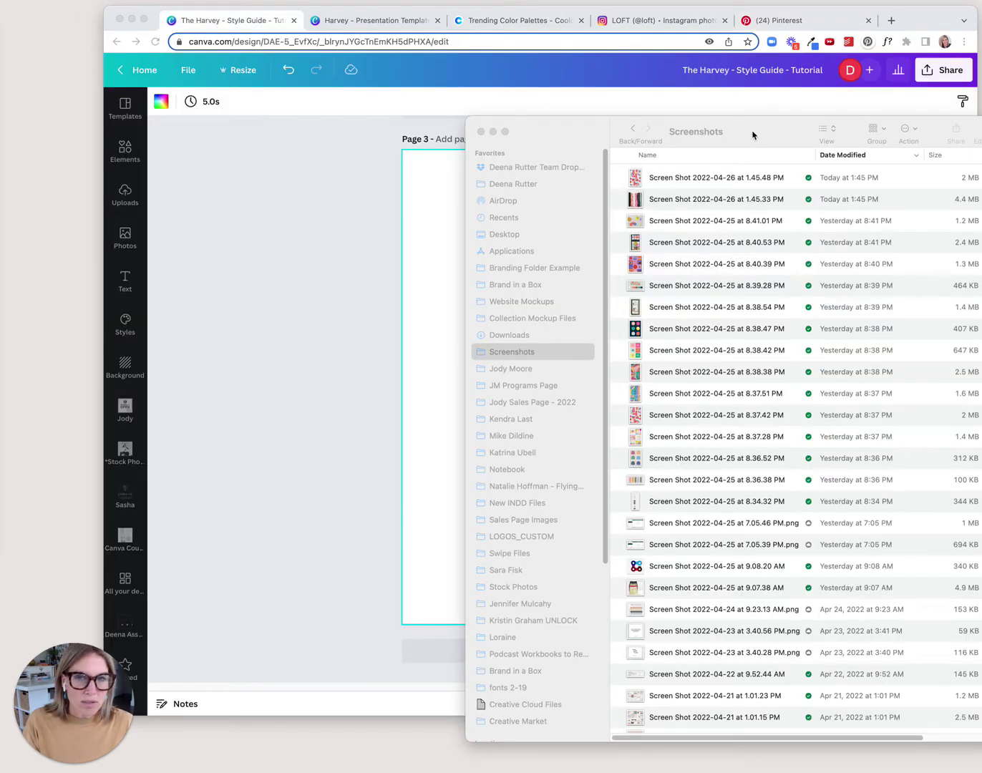
# Upload the pattern screenshot from Finder and place it, shrunk, at page 3's top left
pyautogui.moveTo(755, 135); pyautogui.dragTo(785, 134)
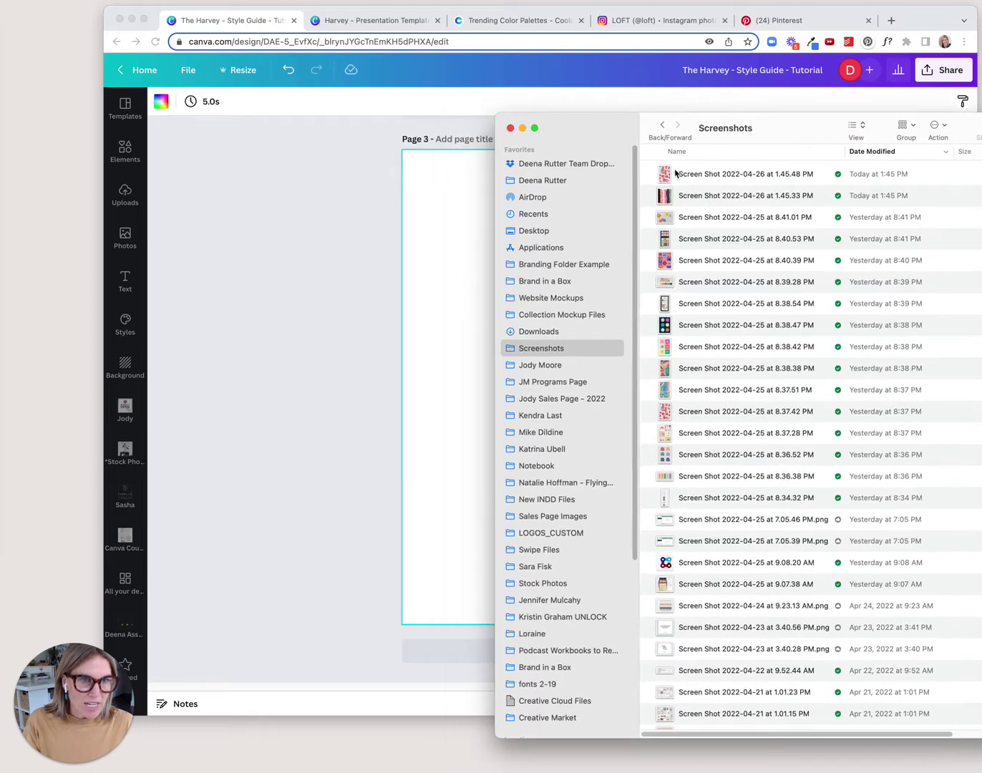
pyautogui.click(665, 179)
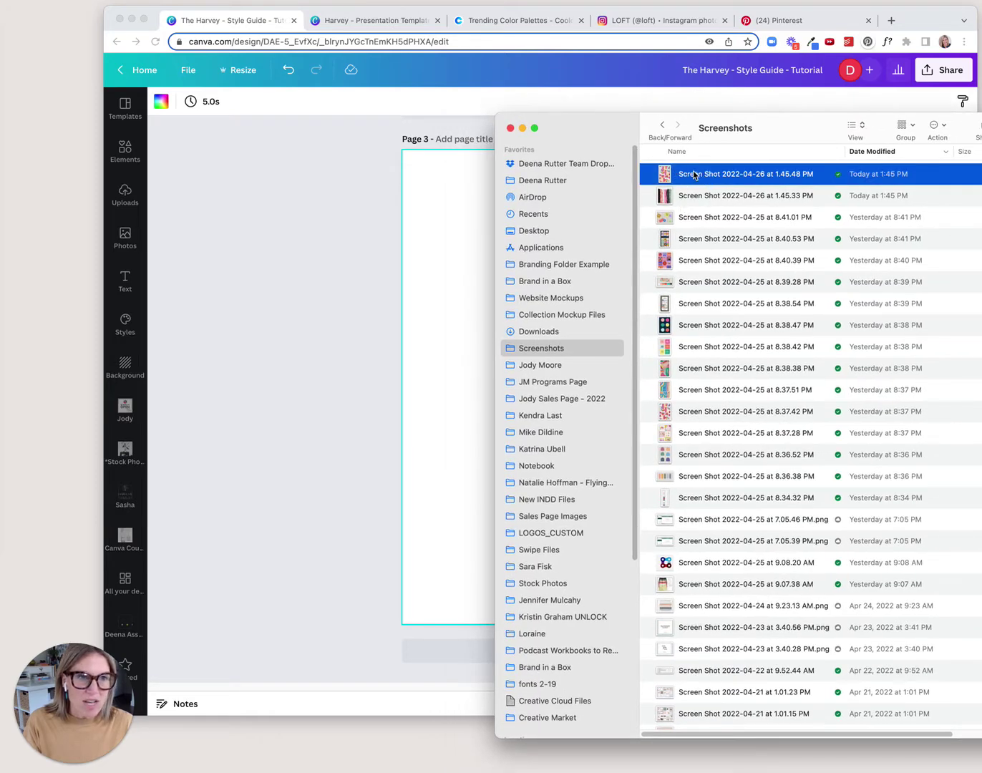
pyautogui.moveTo(692, 177); pyautogui.dragTo(453, 220)
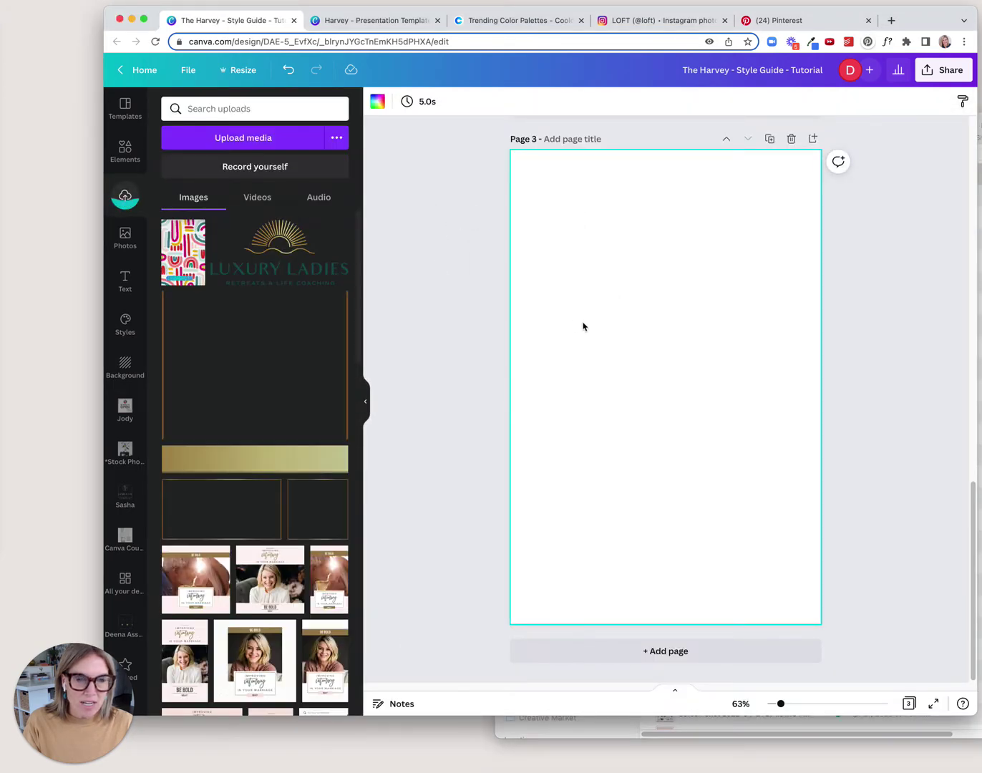
pyautogui.click(181, 253)
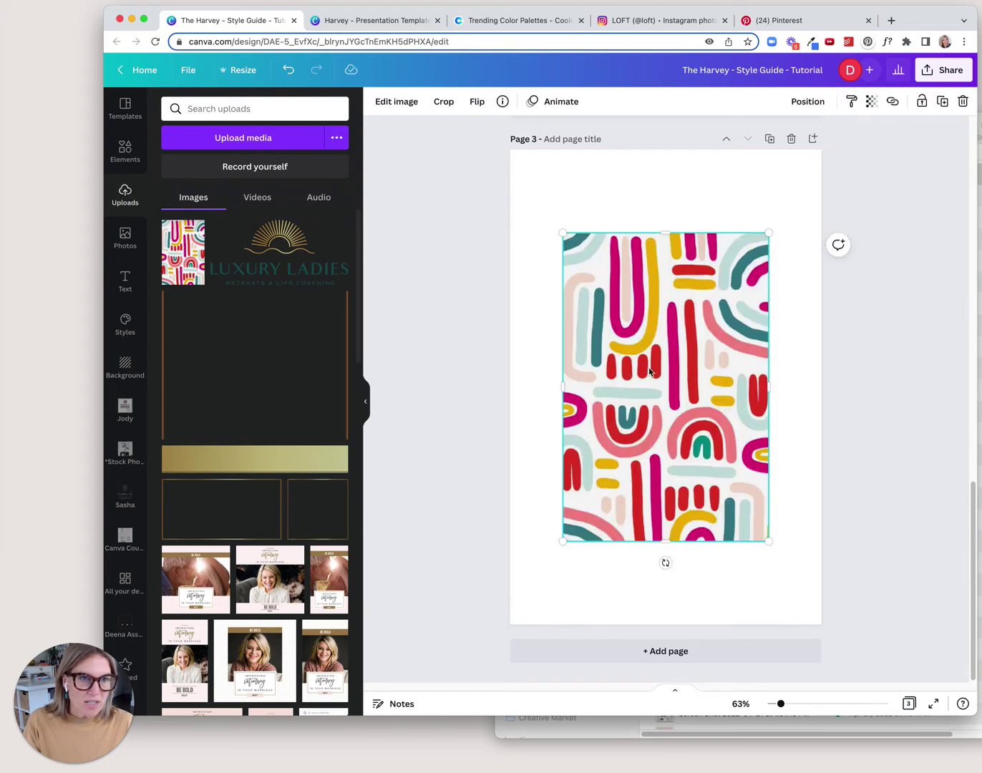
pyautogui.moveTo(634, 370); pyautogui.dragTo(603, 309)
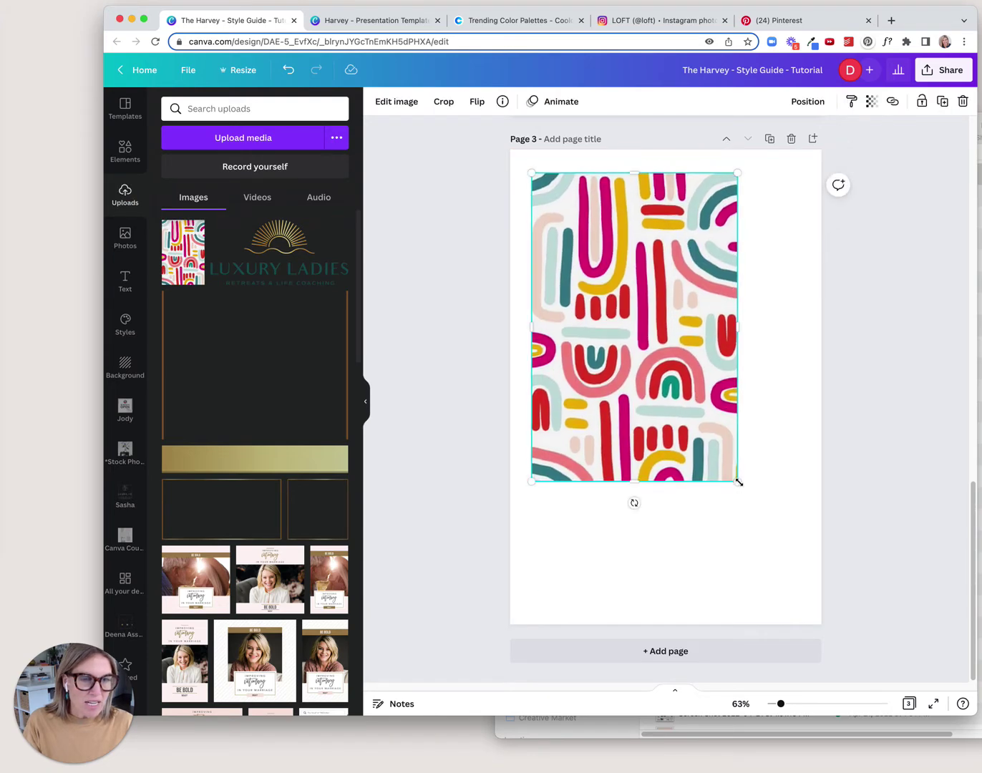
pyautogui.moveTo(737, 480); pyautogui.dragTo(676, 381)
# Upload the T-shirt screenshot and place it, shrunk, lower on page 3
pyautogui.press('super+Tab')
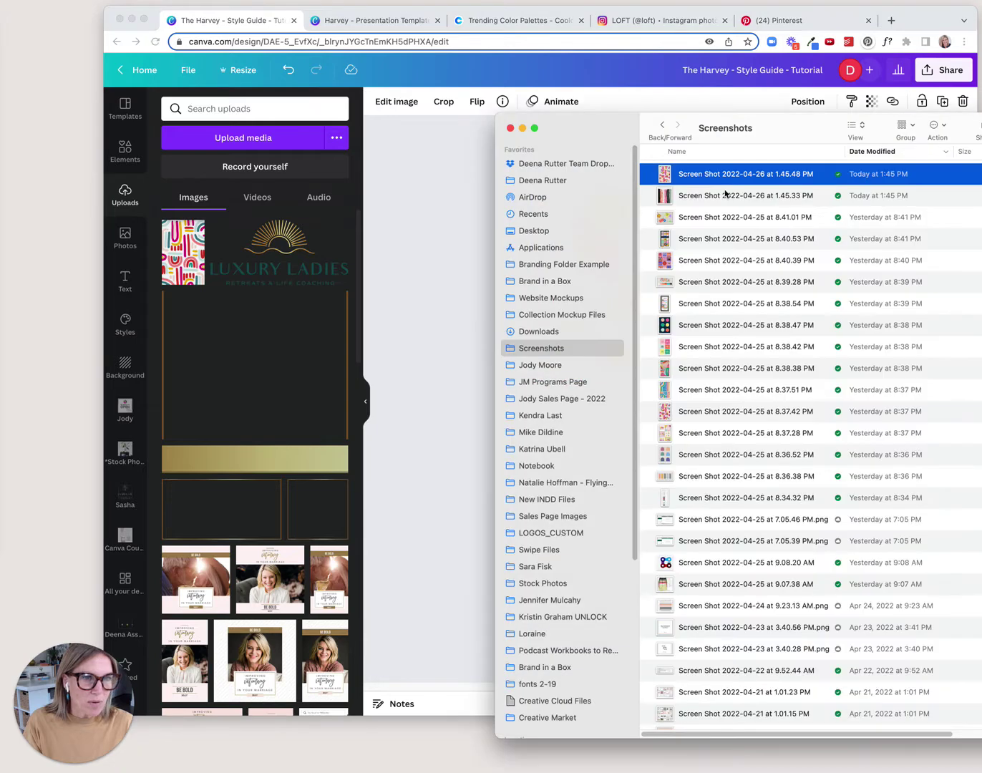
pyautogui.moveTo(685, 197); pyautogui.dragTo(432, 316)
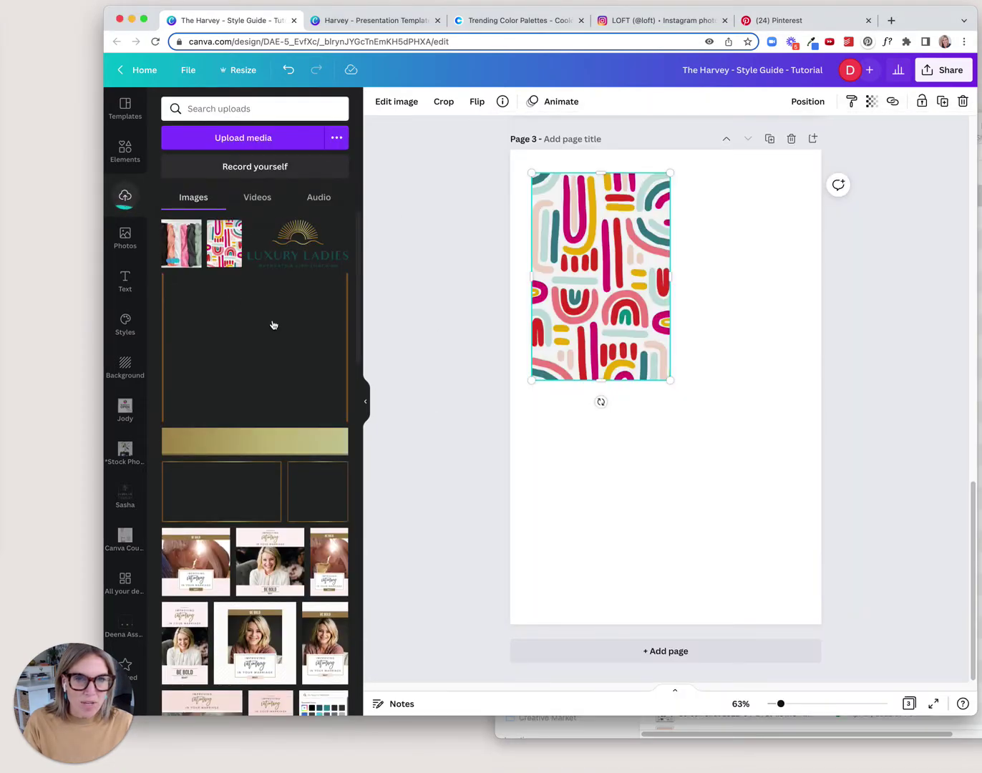
pyautogui.click(184, 248)
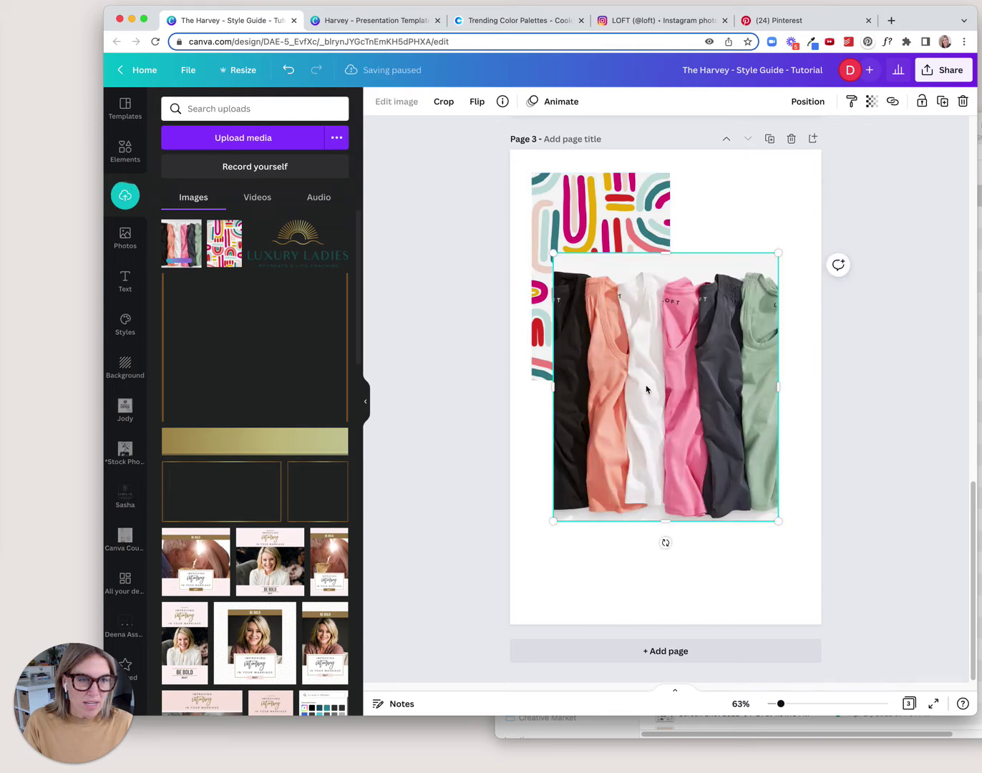
pyautogui.moveTo(644, 387); pyautogui.dragTo(637, 479)
pyautogui.moveTo(771, 339); pyautogui.dragTo(742, 410)
pyautogui.moveTo(969, 518); pyautogui.dragTo(887, 151)
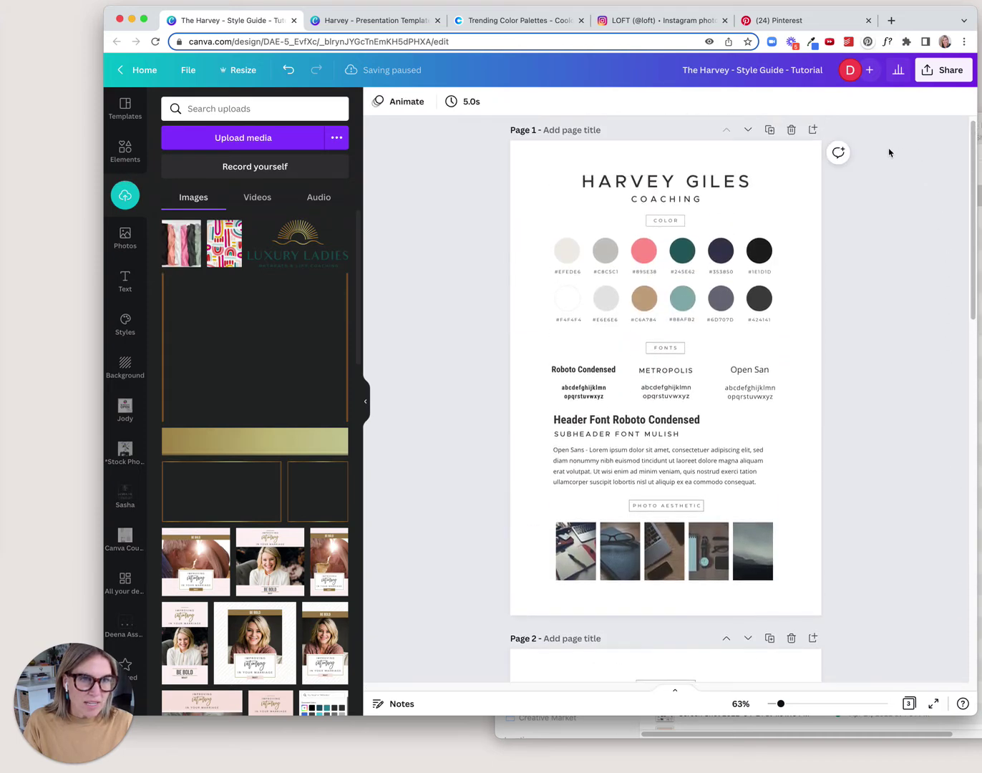
# Paste the six colour circles onto page 3 and position them
pyautogui.moveTo(527, 242); pyautogui.dragTo(775, 259)
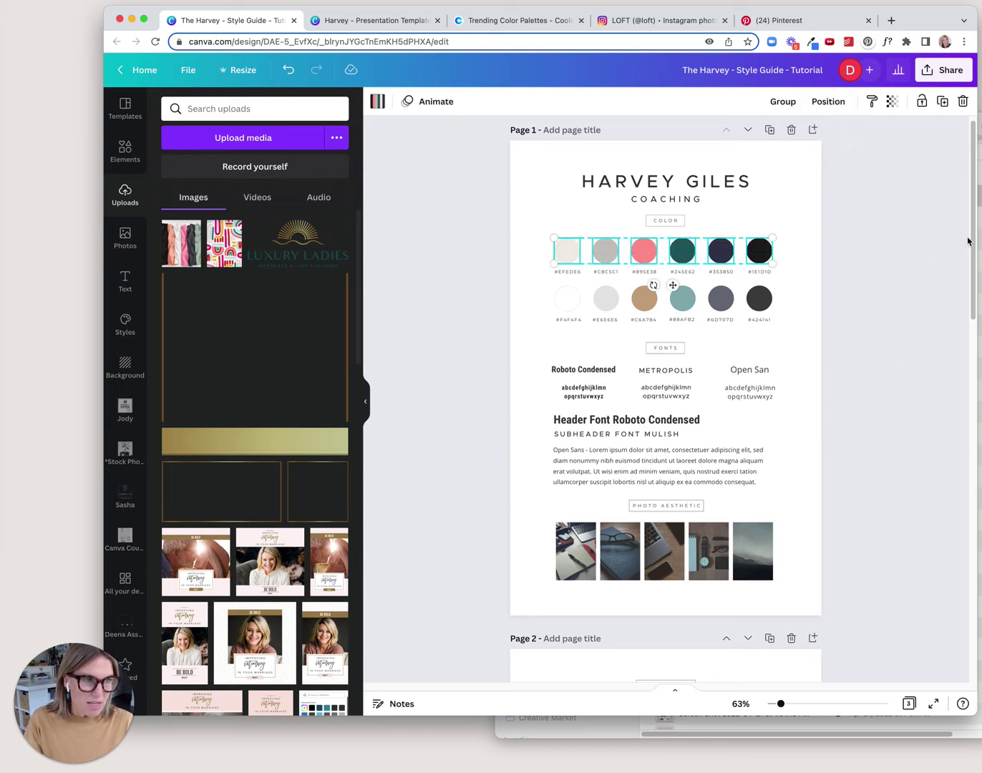
pyautogui.moveTo(971, 240); pyautogui.dragTo(943, 579)
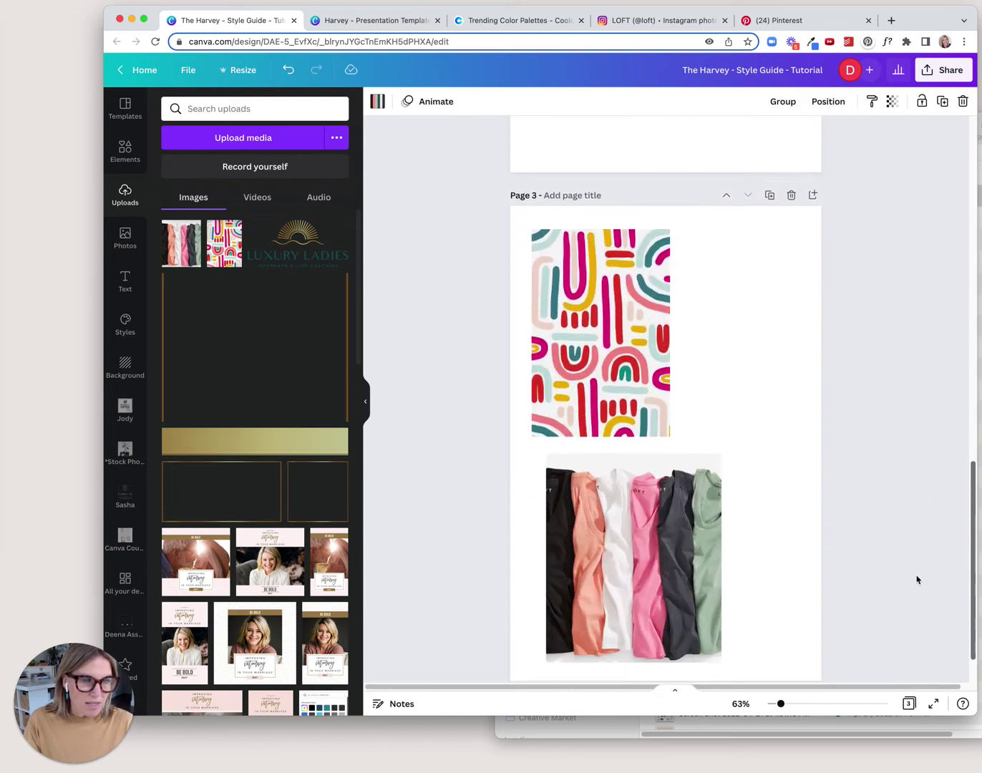
pyautogui.click(738, 439)
pyautogui.press('super+v')
pyautogui.moveTo(581, 331); pyautogui.dragTo(623, 261)
# Line the pattern up with the circles and put a shrunk T-shirt photo under the pattern
pyautogui.click(614, 315)
pyautogui.moveTo(601, 344); pyautogui.dragTo(595, 302)
pyautogui.click(641, 243)
pyautogui.moveTo(641, 242); pyautogui.dragTo(786, 248)
pyautogui.click(672, 522)
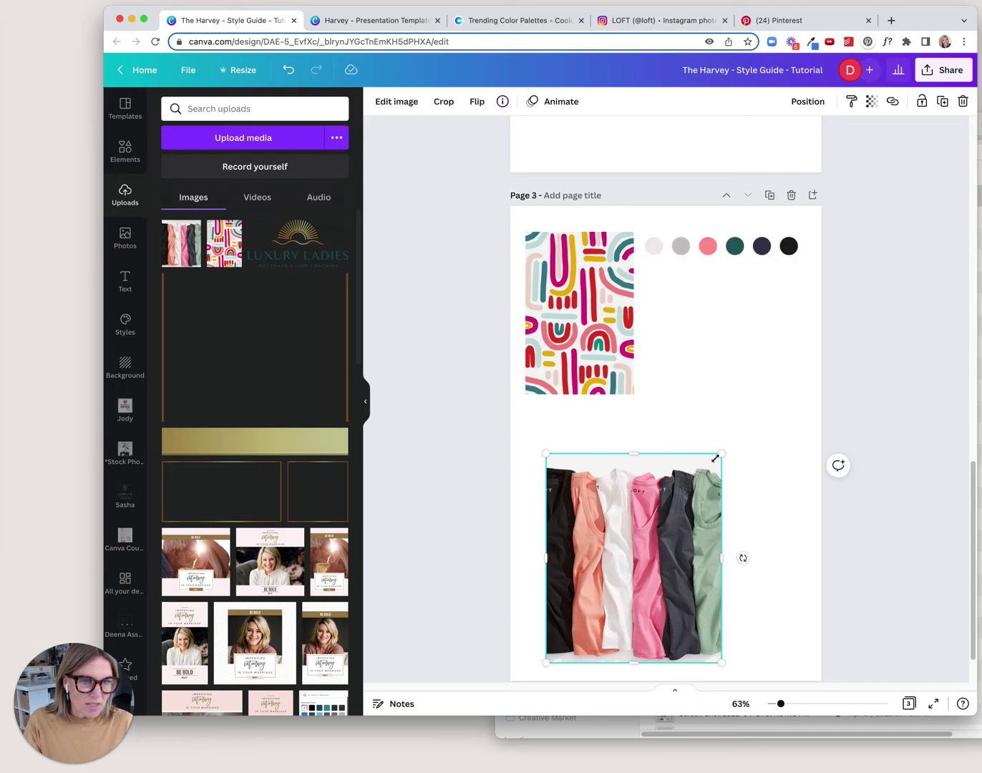
pyautogui.moveTo(719, 456); pyautogui.dragTo(682, 508)
pyautogui.moveTo(632, 554); pyautogui.dragTo(612, 484)
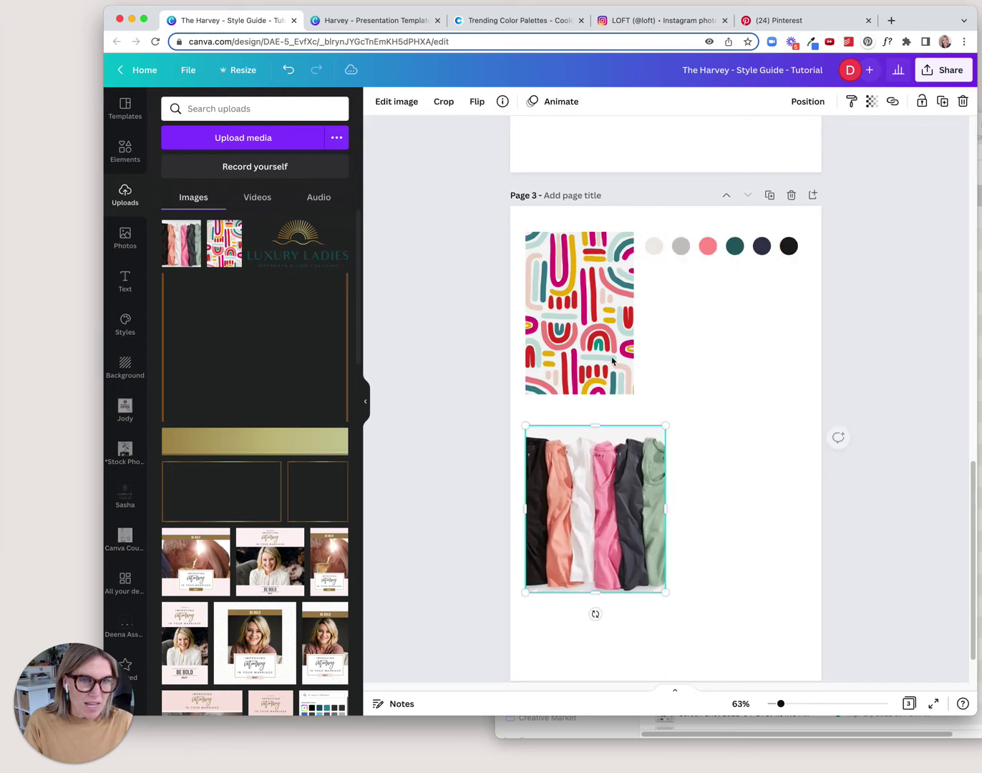
# Duplicate the swatch row beside the T-shirt photo, shrink the photo slightly, and zoom to about 102%
pyautogui.moveTo(639, 227); pyautogui.dragTo(782, 289)
pyautogui.moveTo(728, 251); pyautogui.dragTo(755, 493)
pyautogui.click(637, 458)
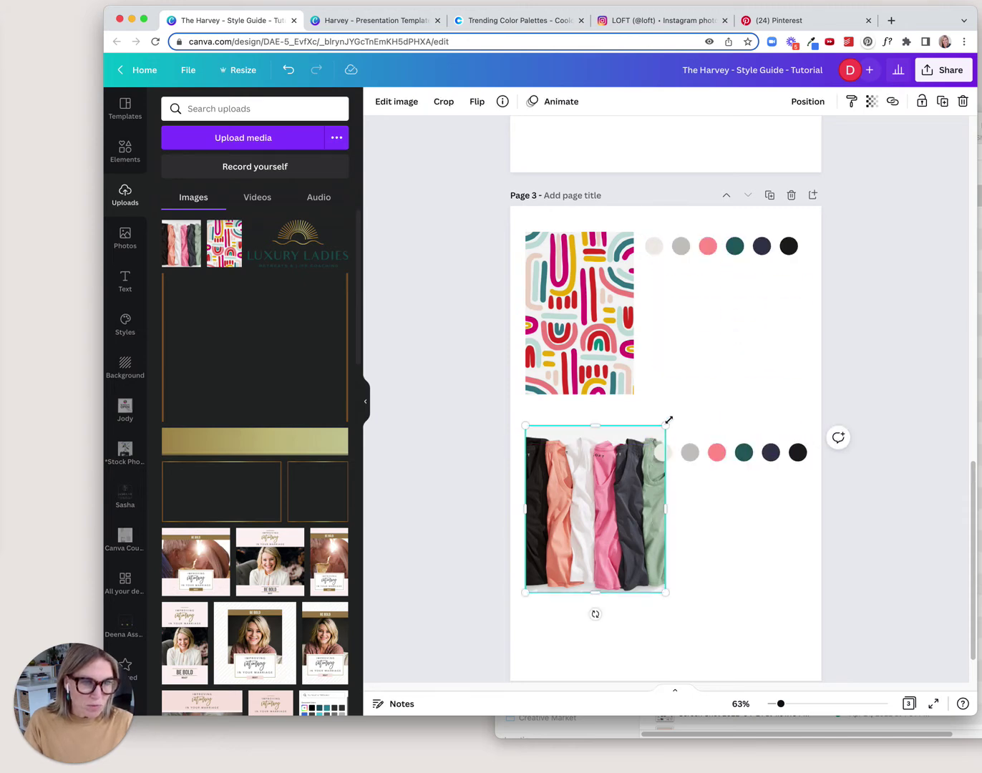
pyautogui.moveTo(669, 420); pyautogui.dragTo(647, 444)
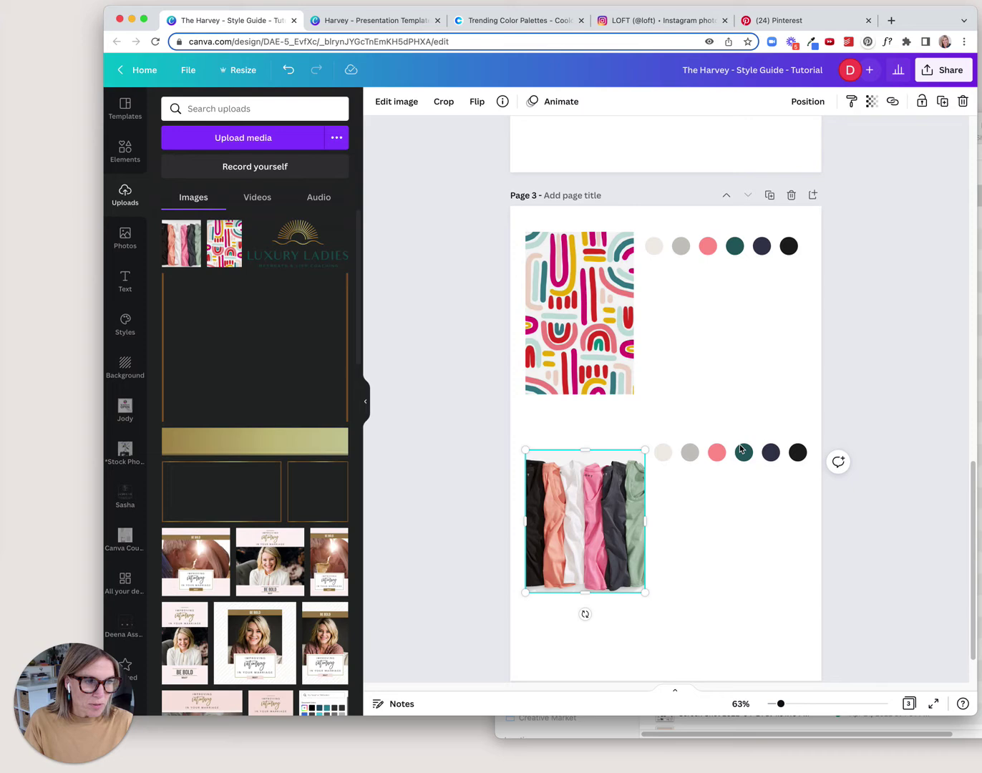
pyautogui.scroll(5, 593, 430)
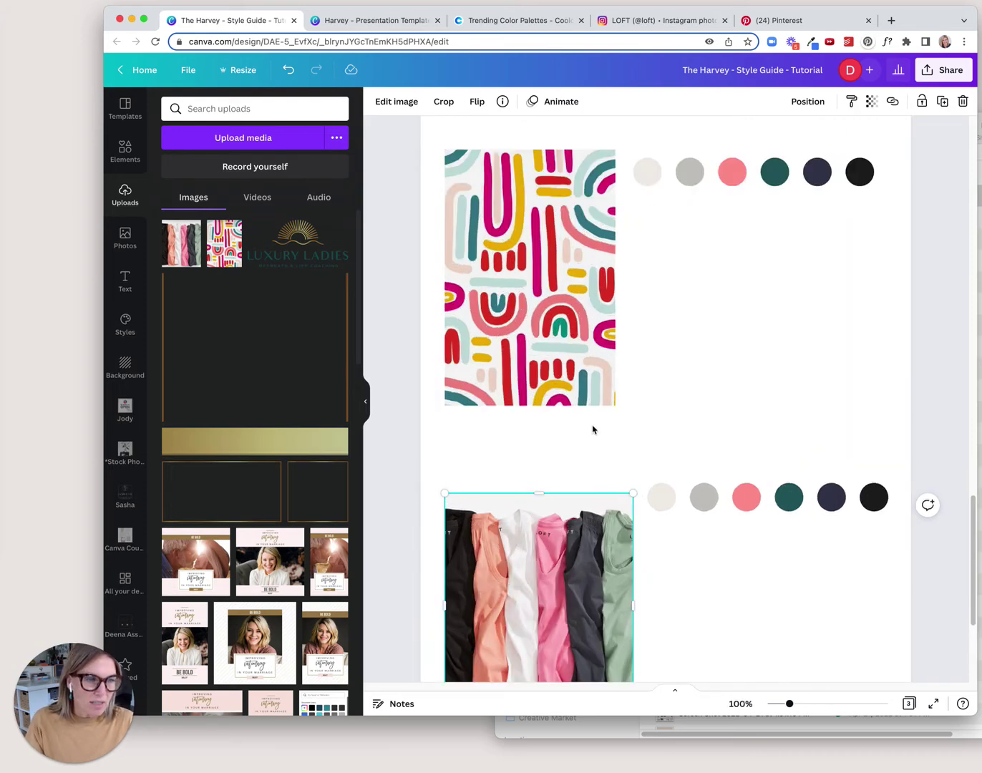
pyautogui.scroll(-2, 788, 706)
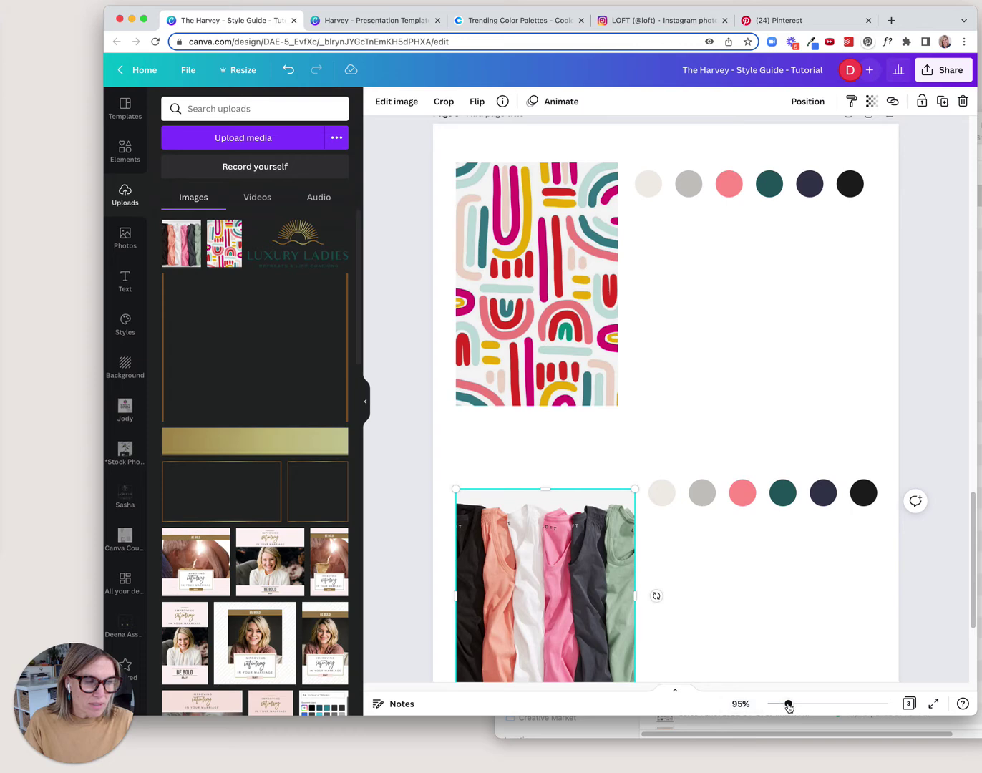
pyautogui.moveTo(788, 704); pyautogui.dragTo(791, 706)
pyautogui.click(765, 210)
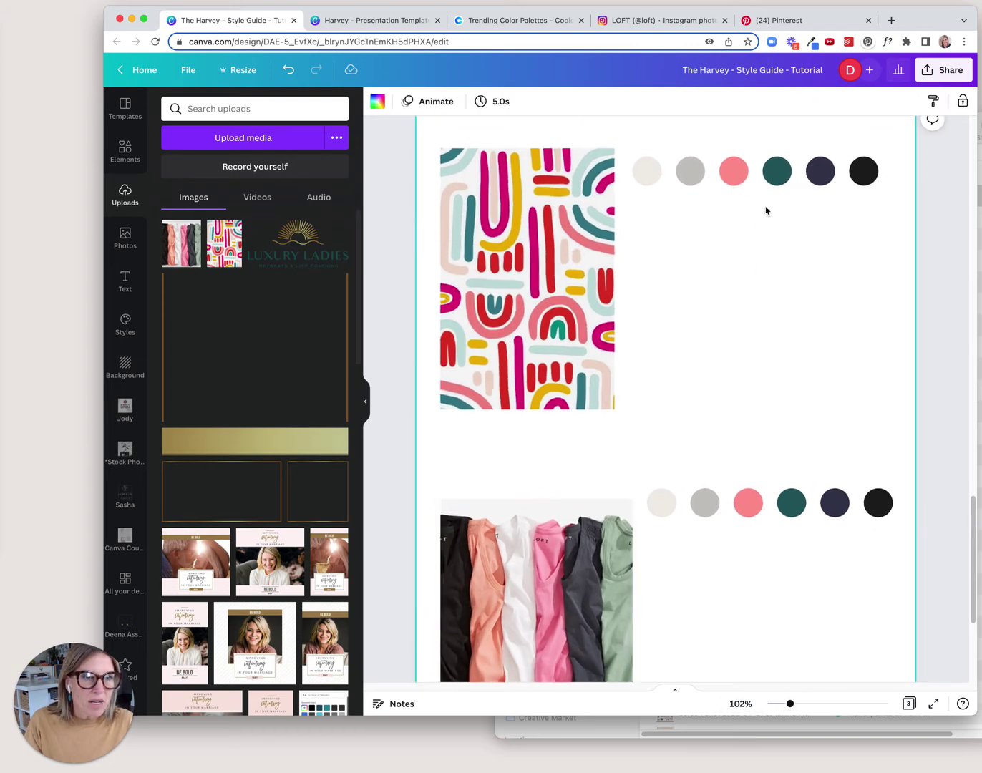
# Recolour the black, navy and dark teal circles with red, magenta and teal sampled from the pattern
pyautogui.click(866, 172)
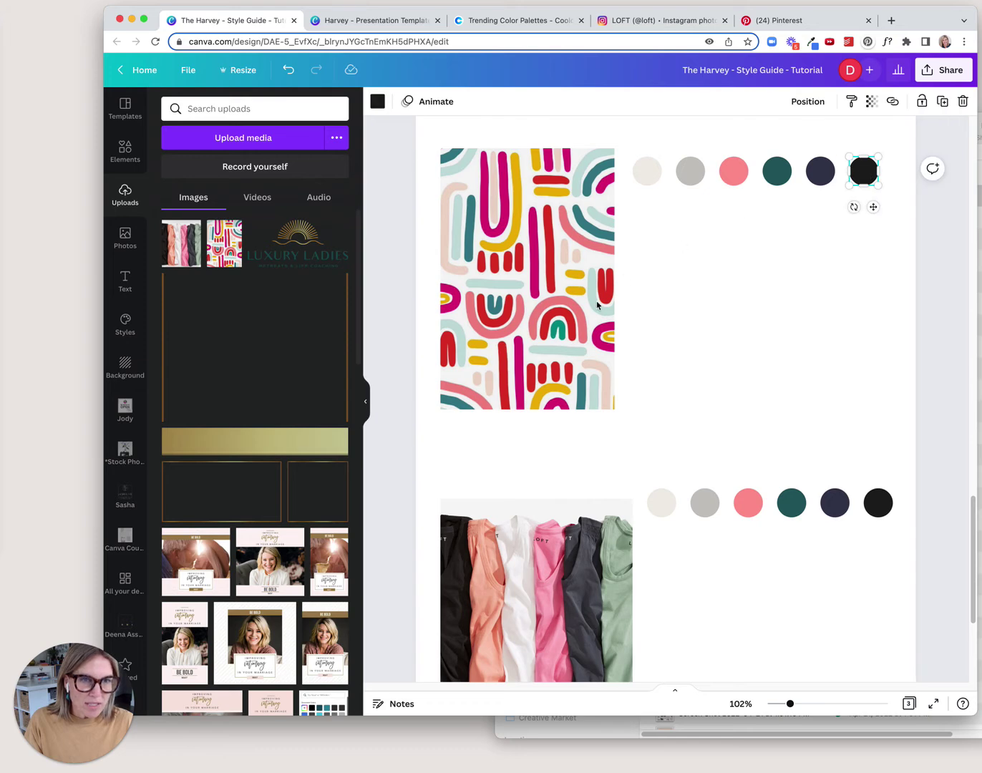
pyautogui.click(378, 102)
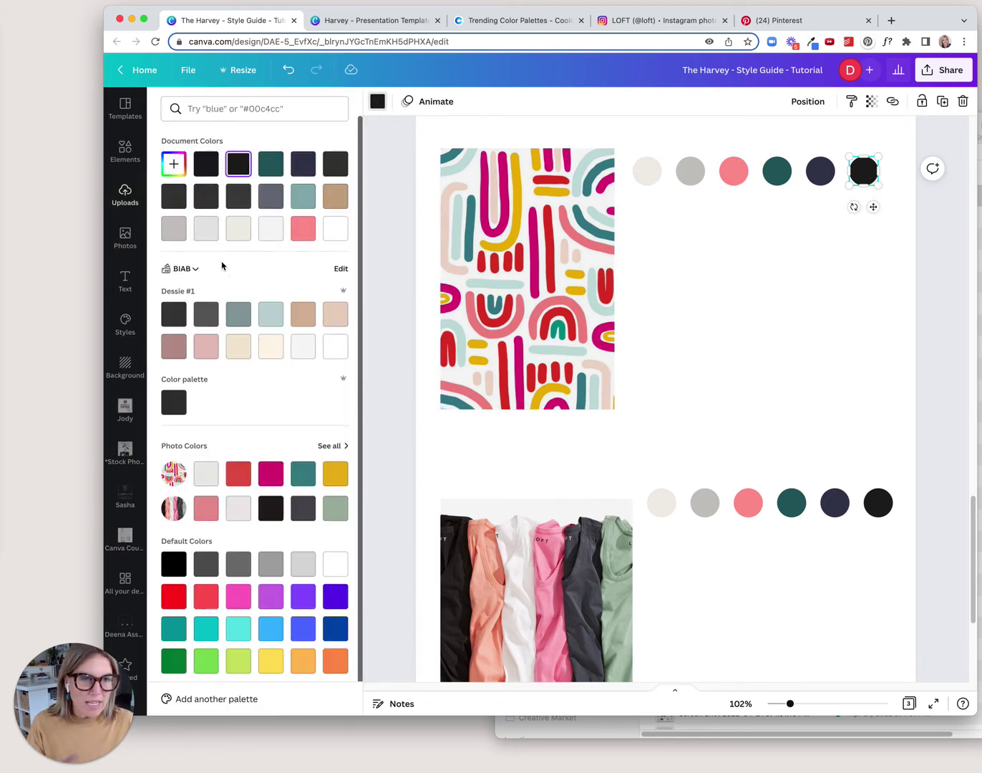
pyautogui.click(173, 165)
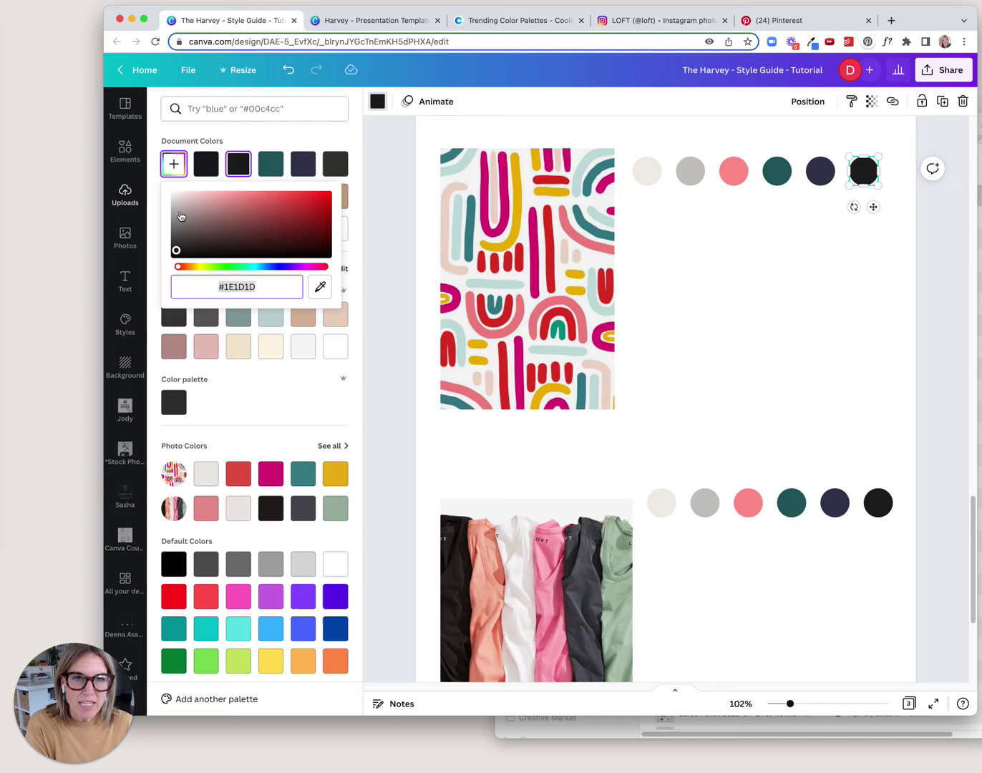
pyautogui.click(321, 286)
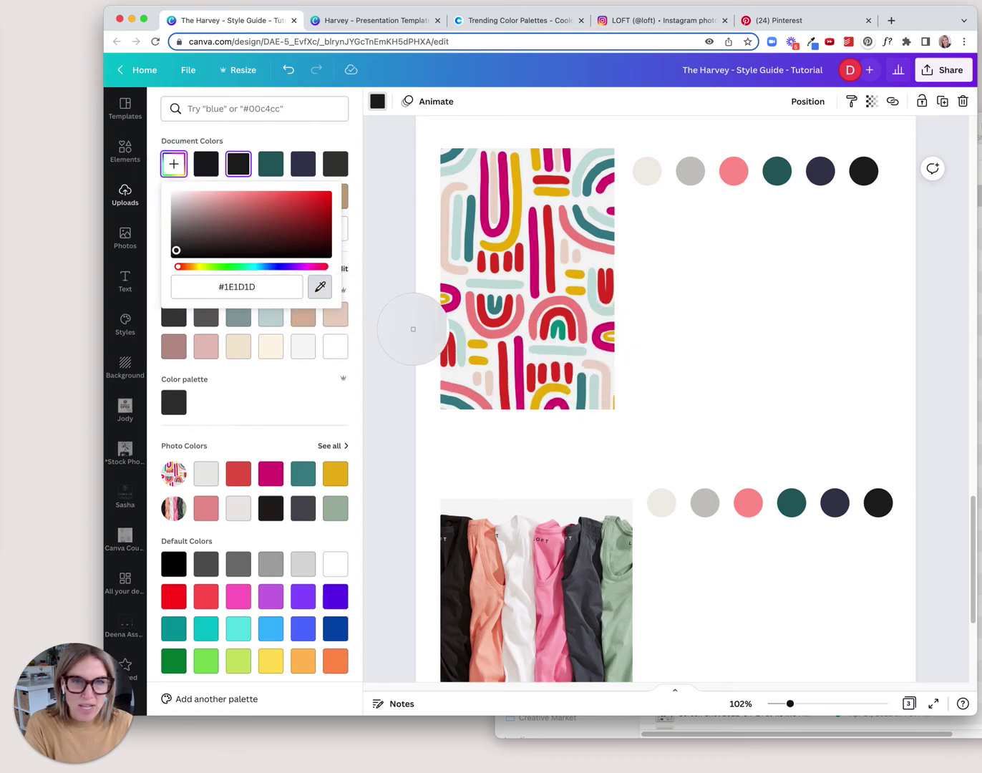
pyautogui.click(550, 246)
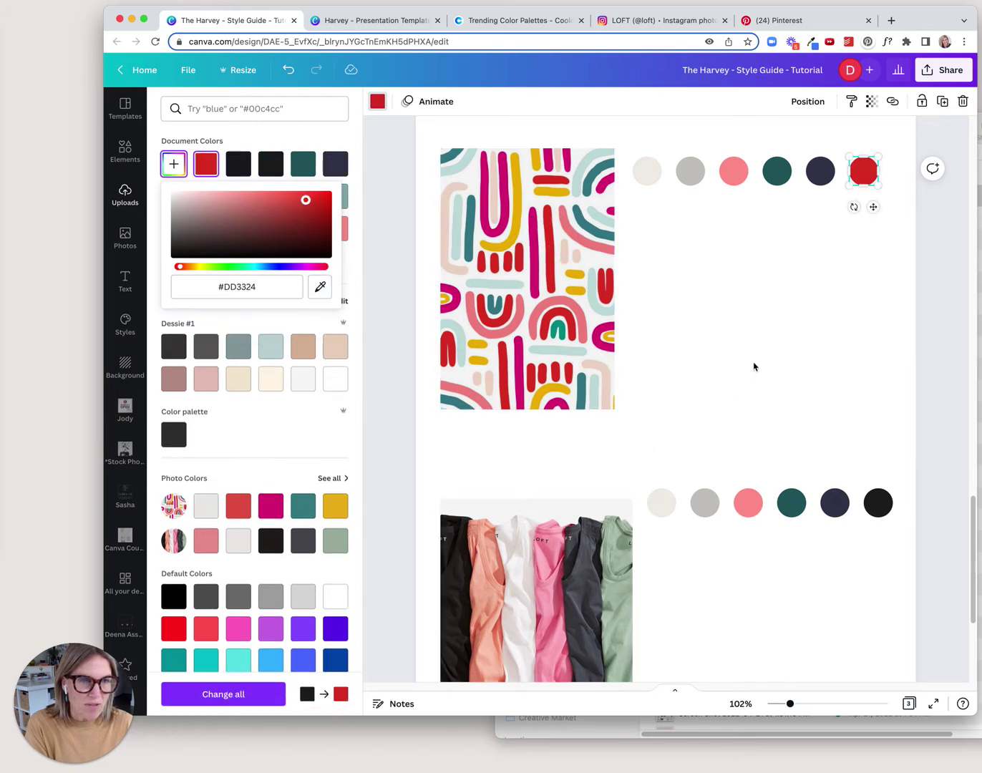
pyautogui.click(820, 170)
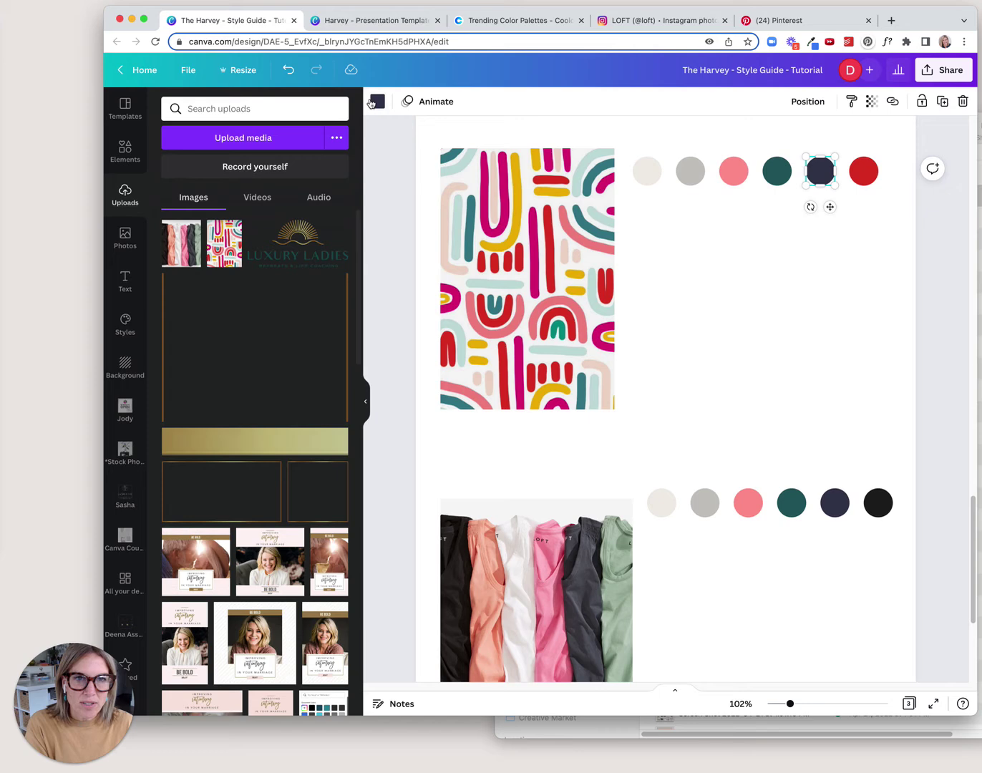
pyautogui.click(378, 101)
pyautogui.click(173, 164)
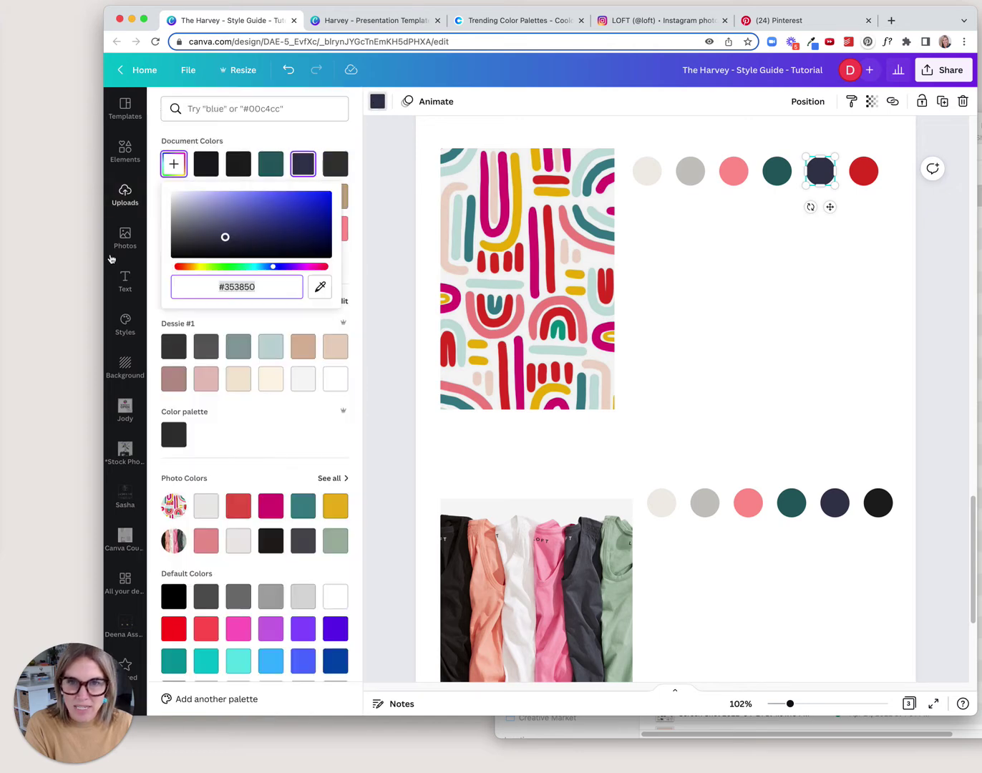
pyautogui.click(319, 286)
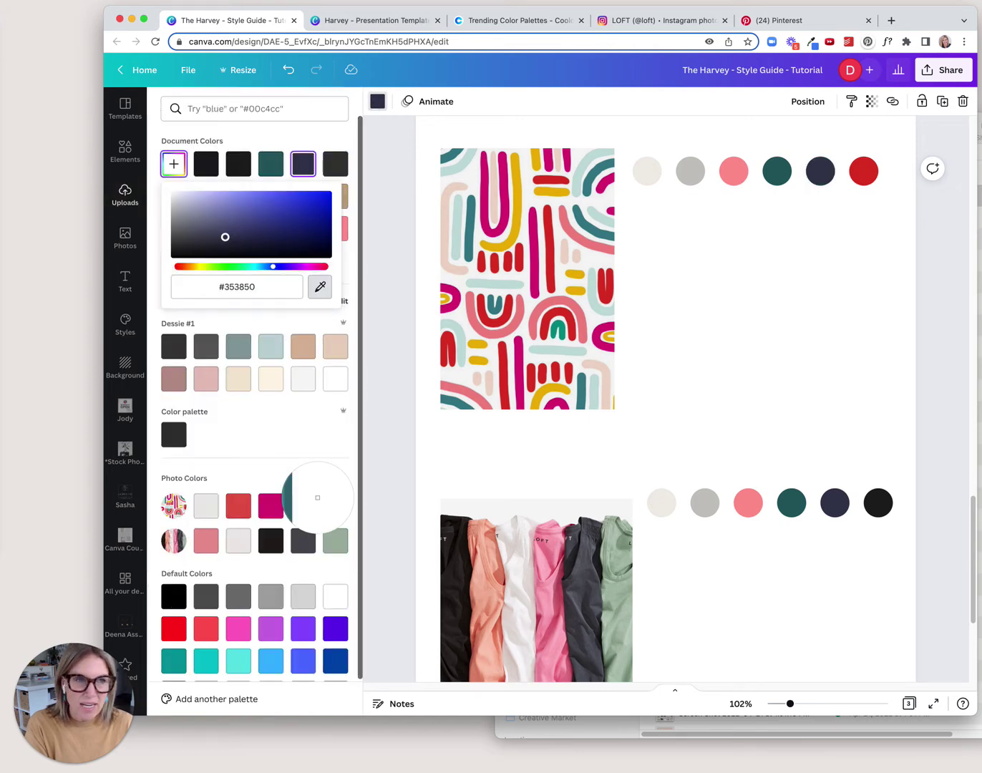
pyautogui.click(533, 269)
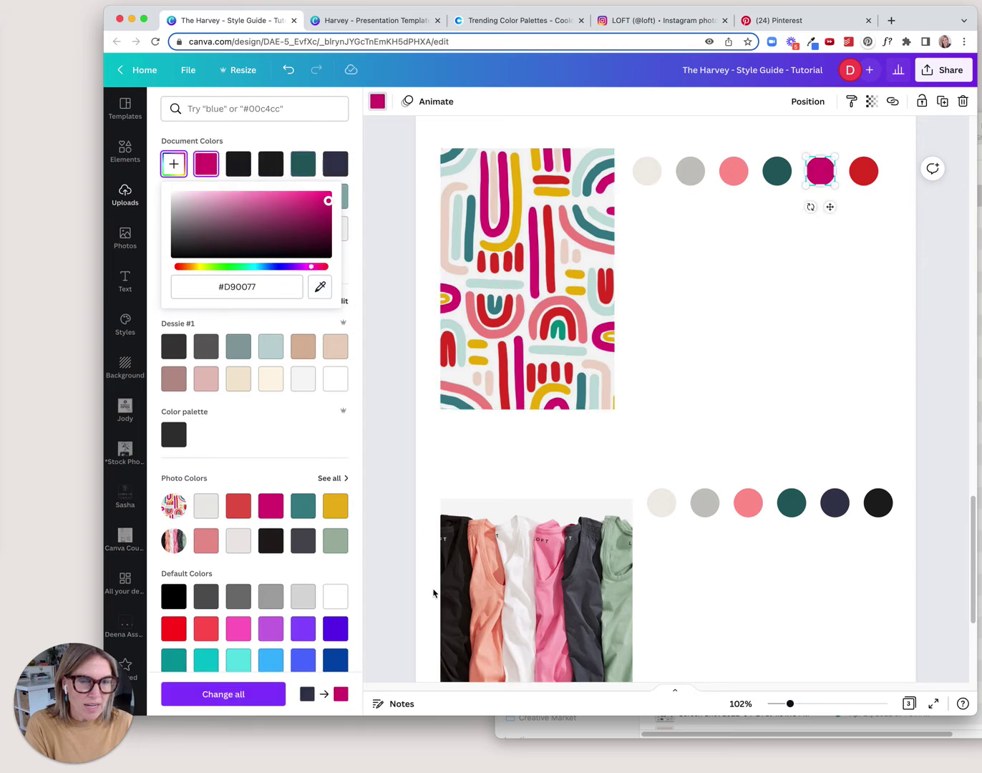
pyautogui.click(776, 171)
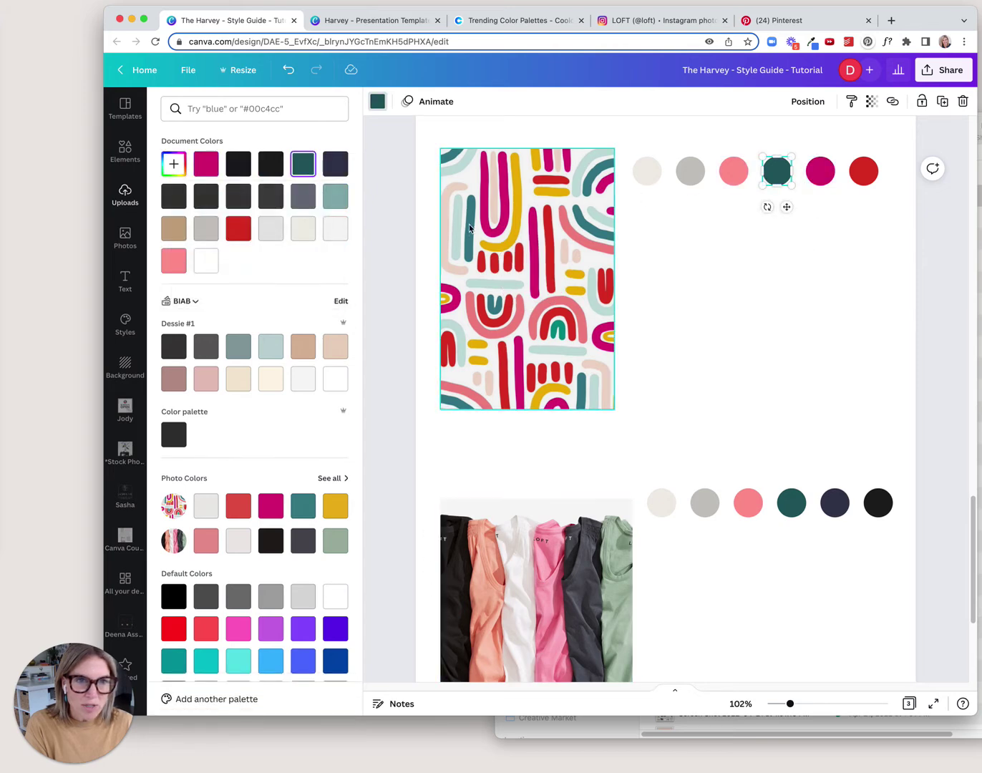
pyautogui.click(174, 165)
pyautogui.click(319, 287)
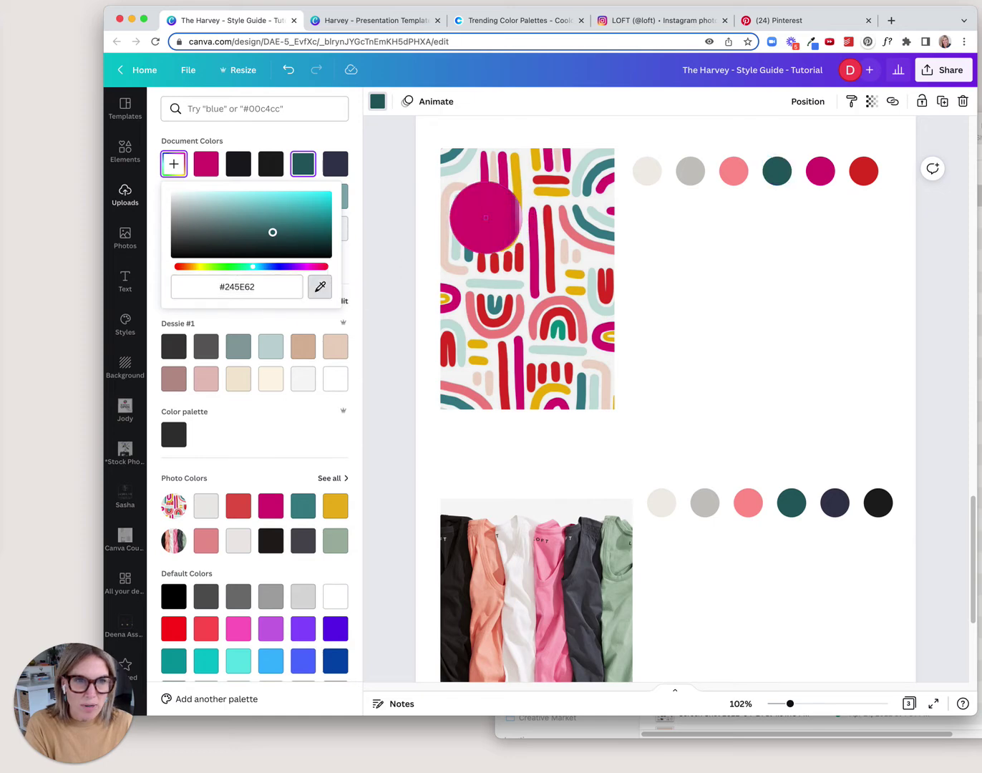
pyautogui.click(472, 226)
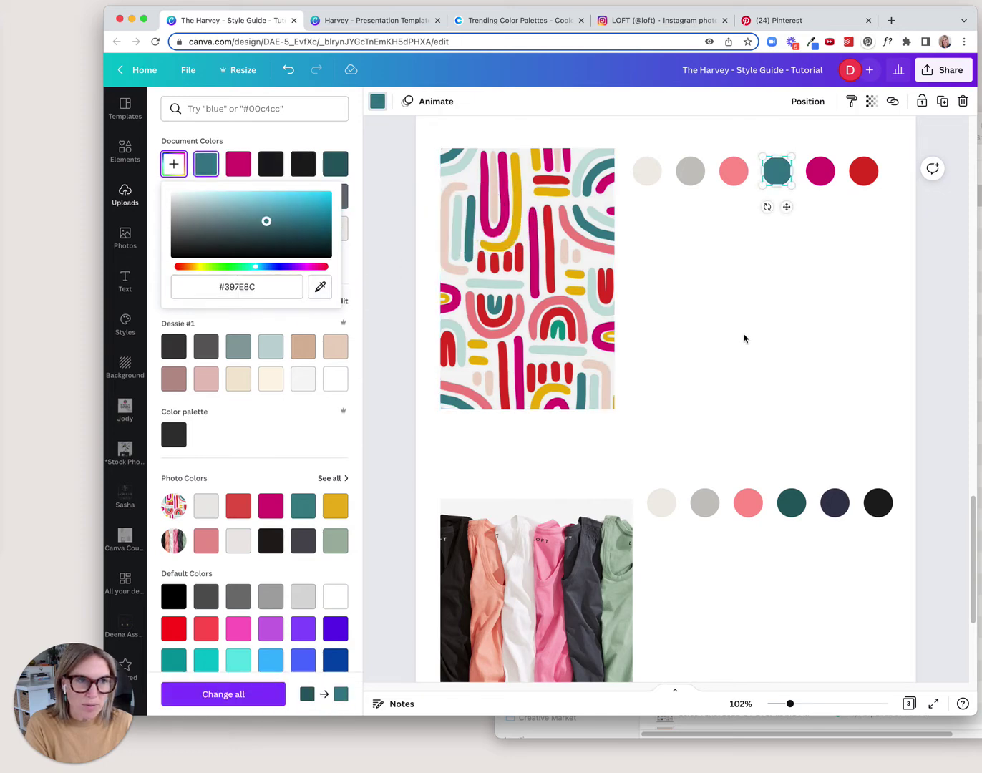
# Recolour the pink, grey and off-white circles with light teal, yellow and near-white sampled from the pattern
pyautogui.click(733, 171)
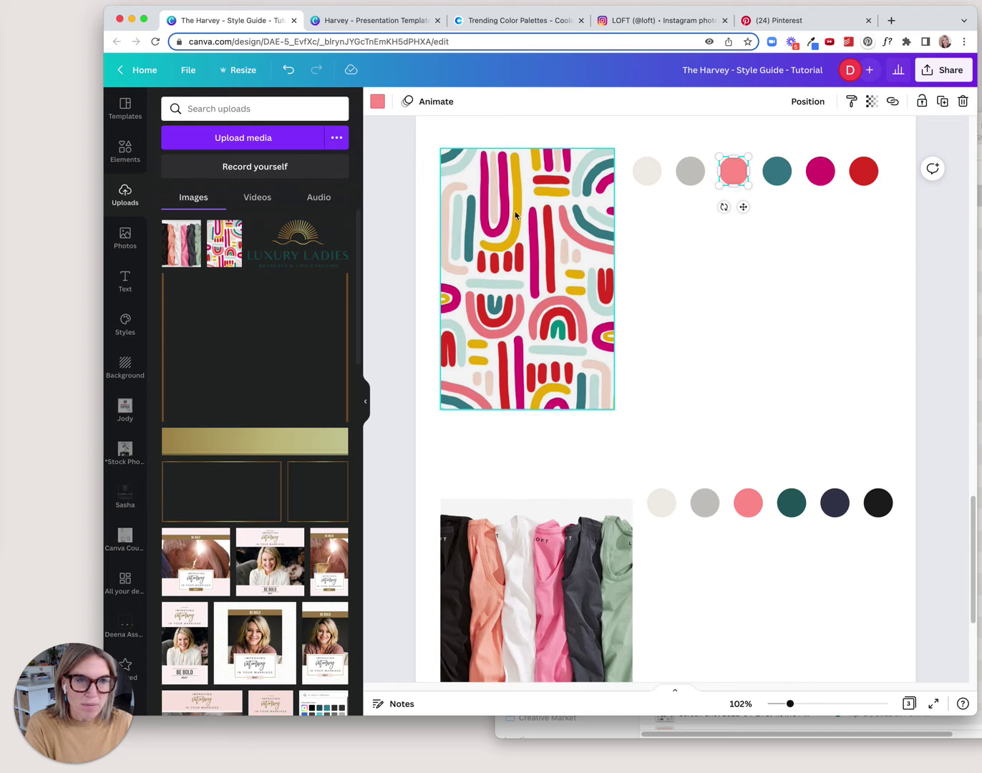
pyautogui.click(377, 104)
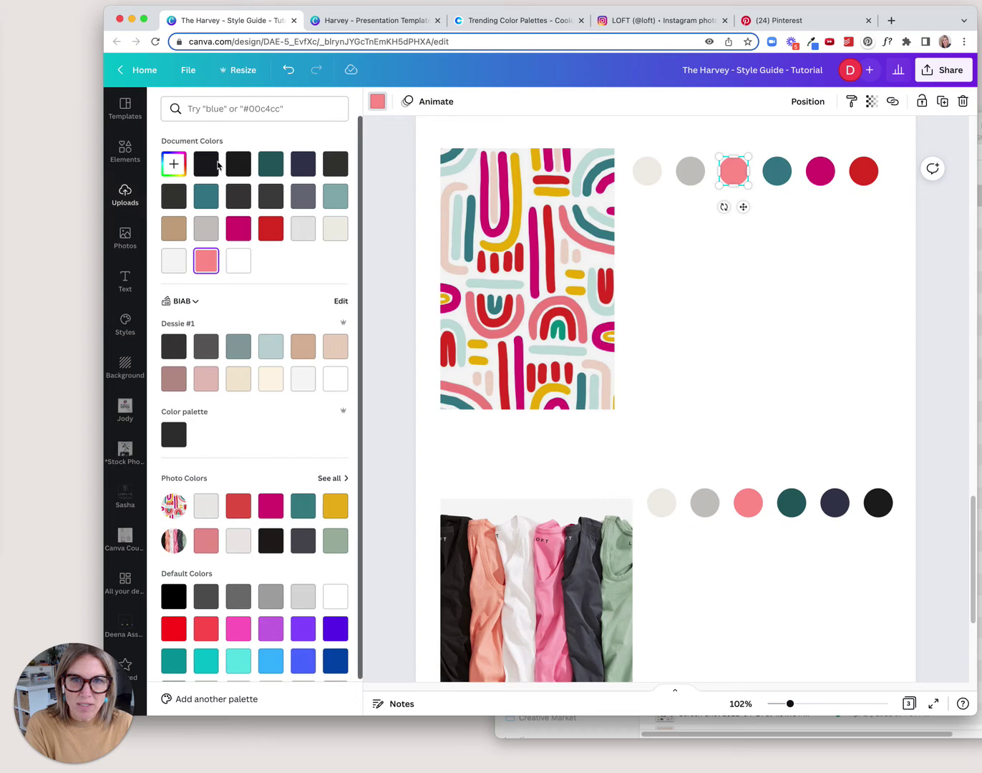
pyautogui.click(173, 165)
pyautogui.click(319, 286)
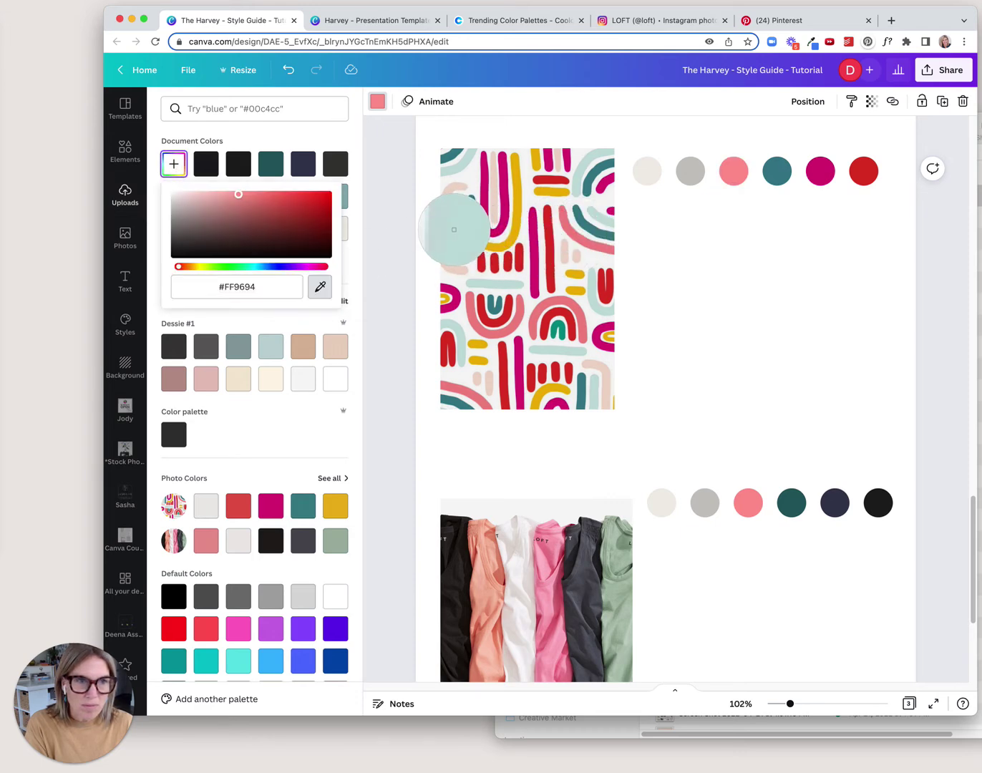
pyautogui.click(454, 230)
pyautogui.click(690, 171)
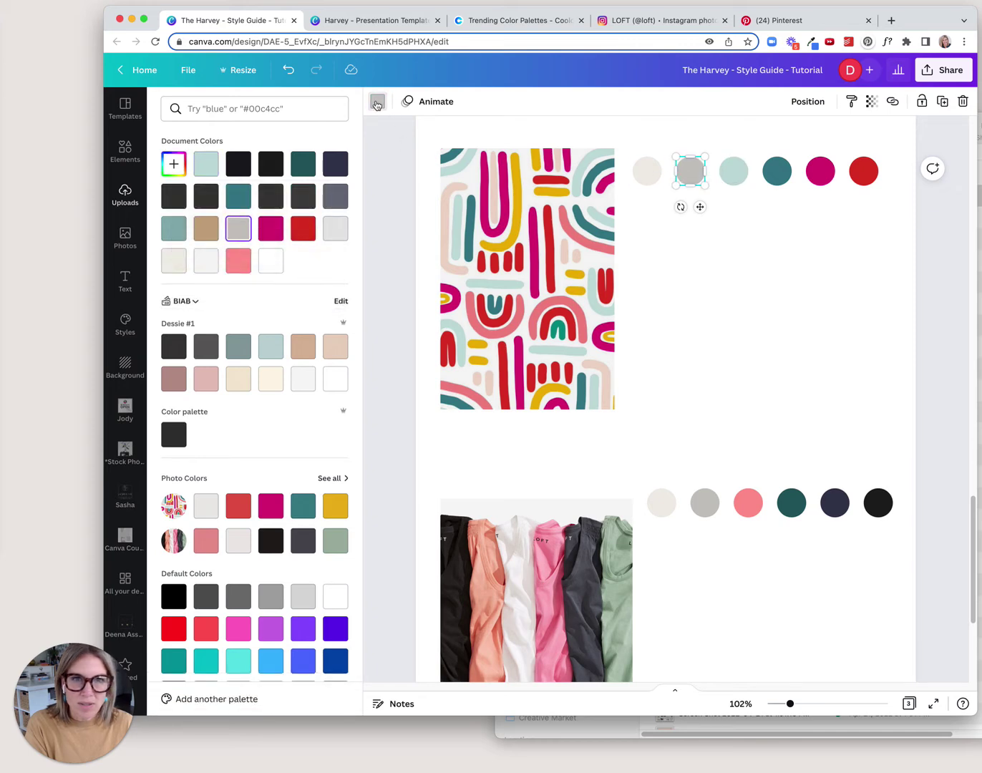
pyautogui.click(173, 164)
pyautogui.click(319, 286)
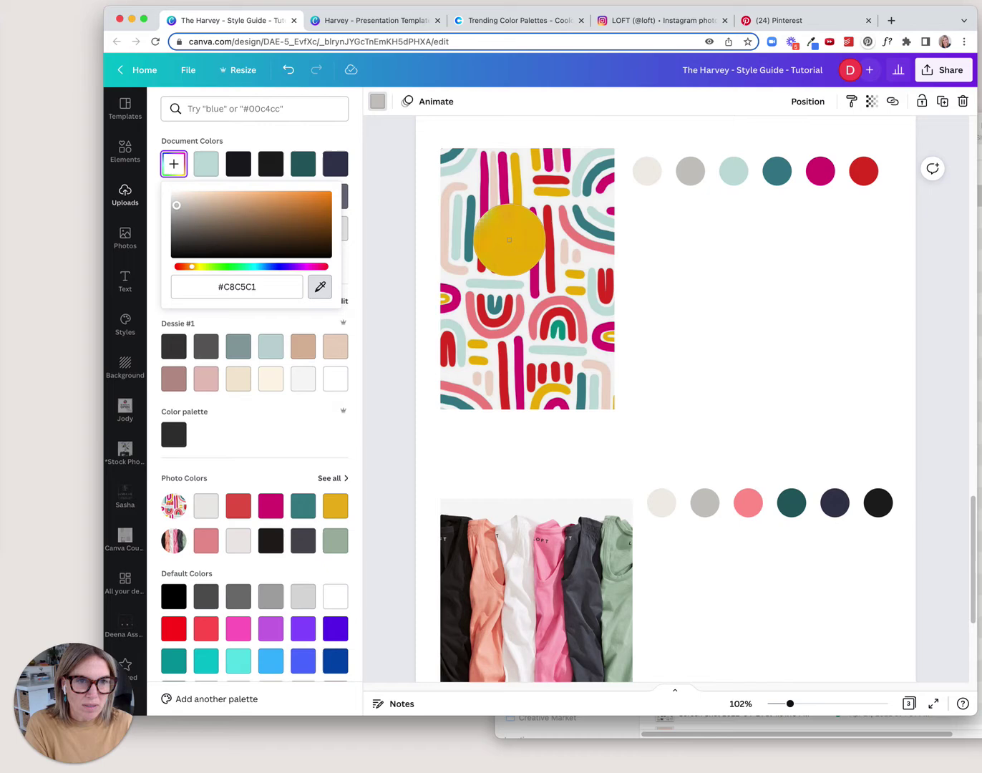
pyautogui.click(508, 241)
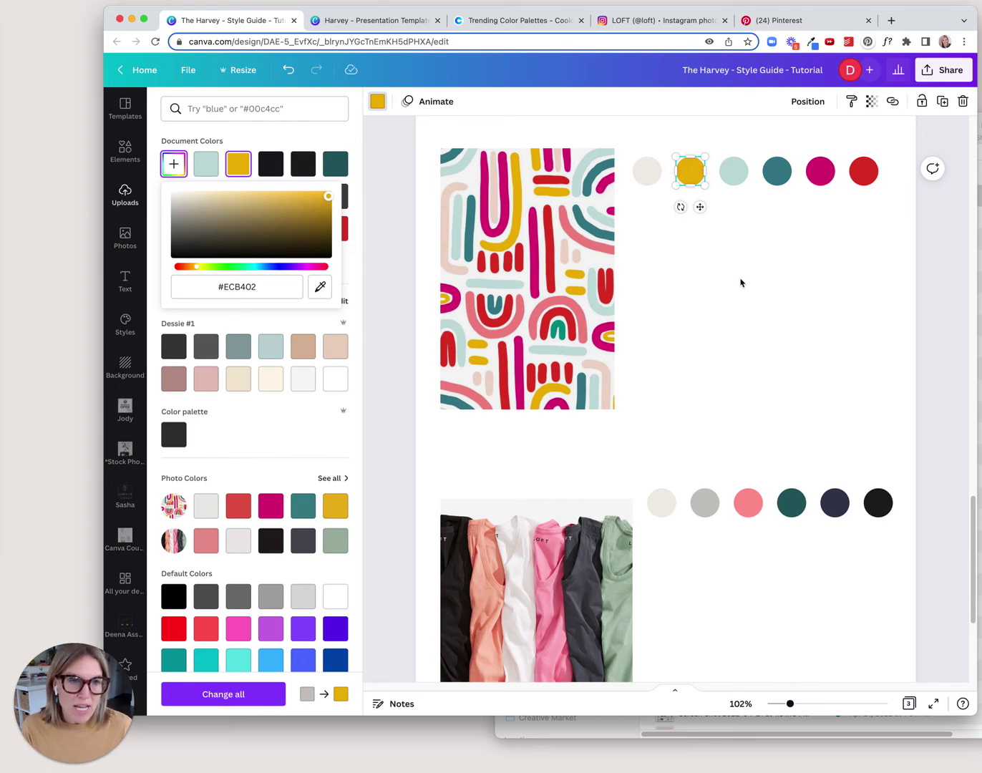
pyautogui.click(650, 174)
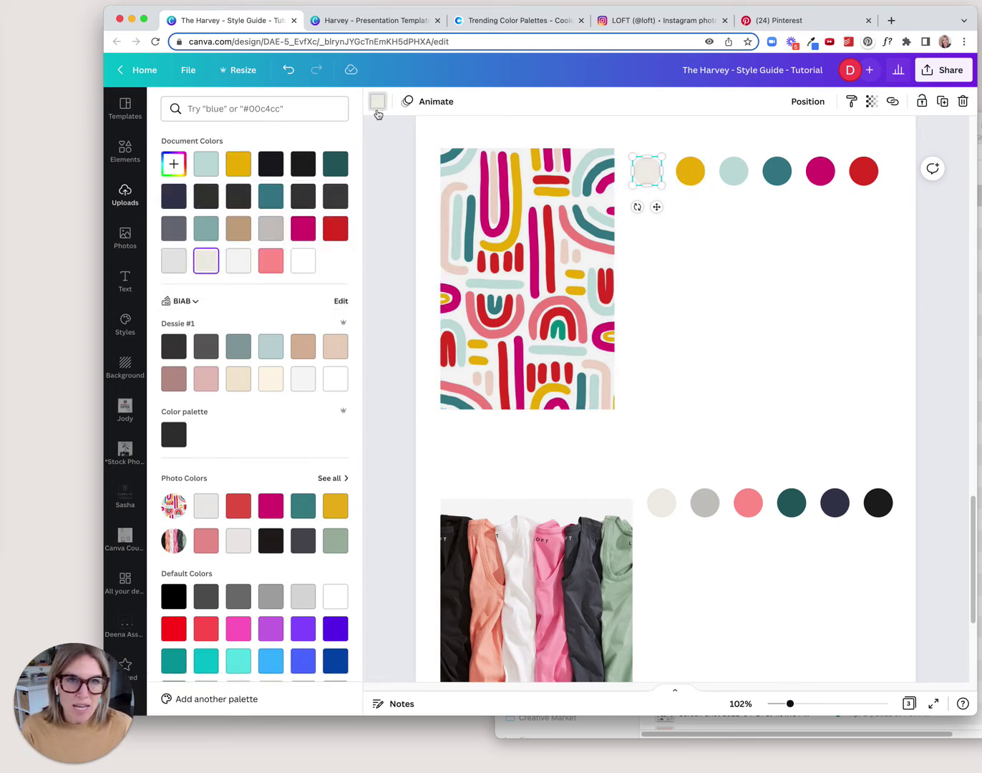
pyautogui.click(173, 166)
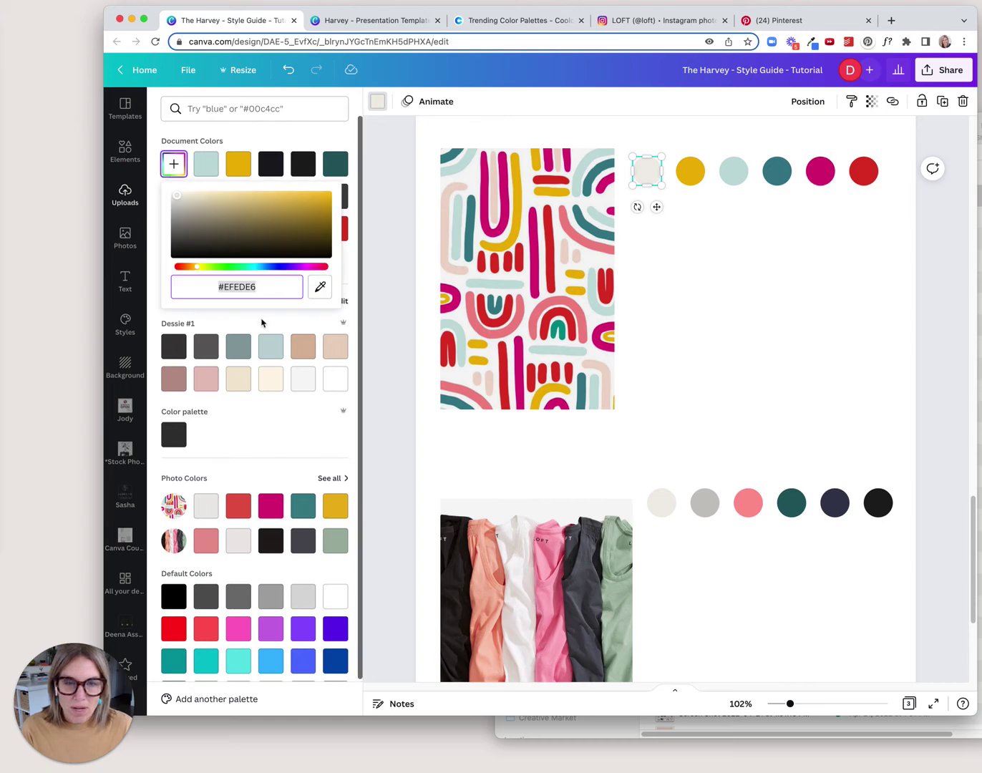
pyautogui.click(321, 287)
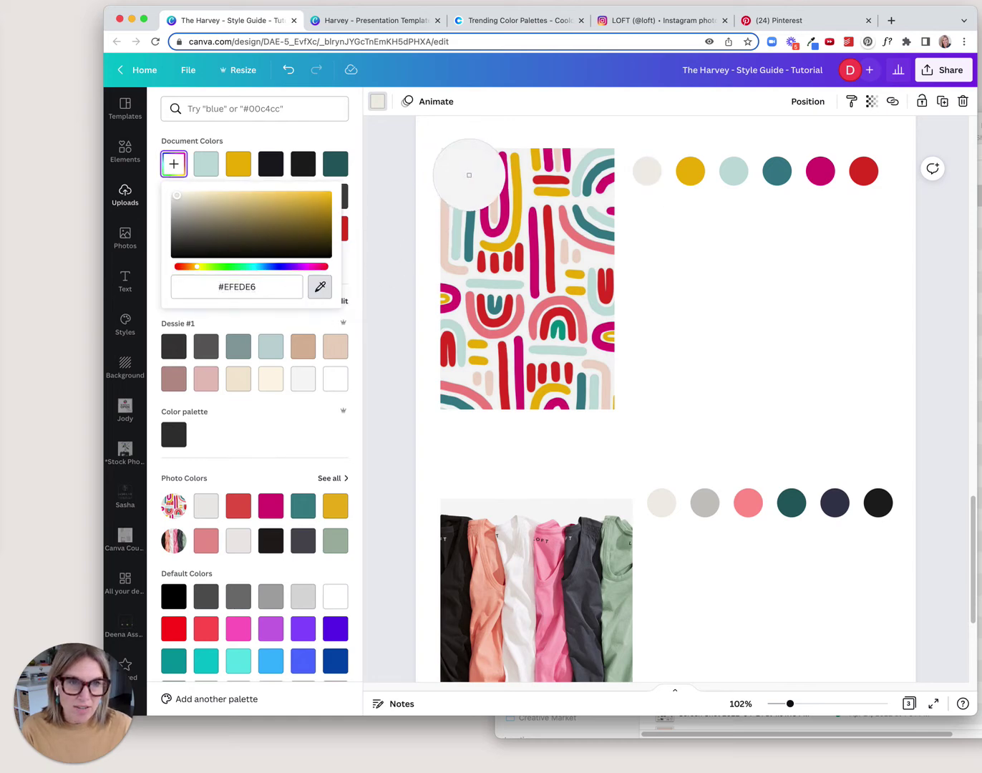
pyautogui.click(465, 170)
pyautogui.press('Escape')
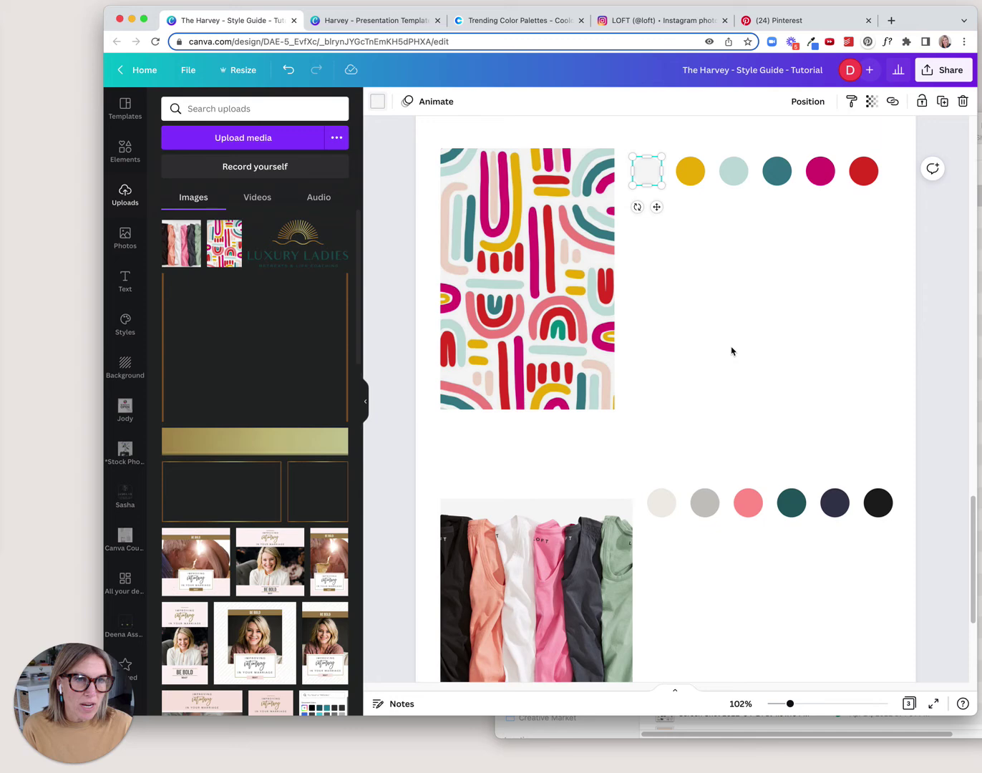
# Sample the pink and coral shirts into the pink and grey palette circles
pyautogui.scroll(-1, 958, 429)
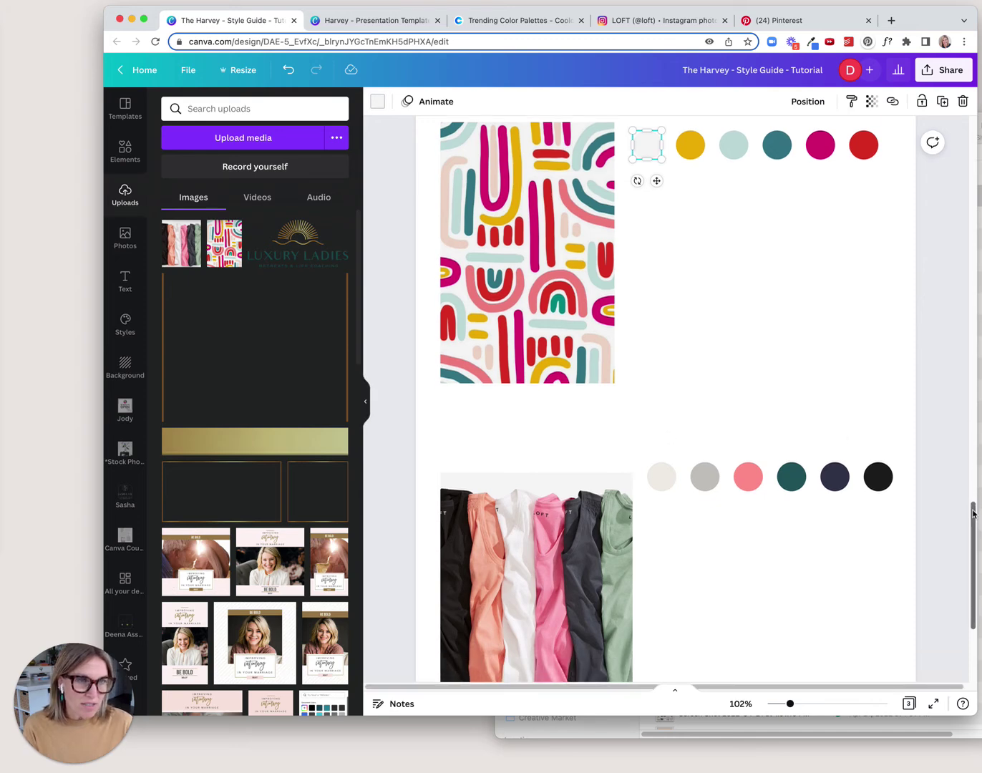
pyautogui.click(730, 247)
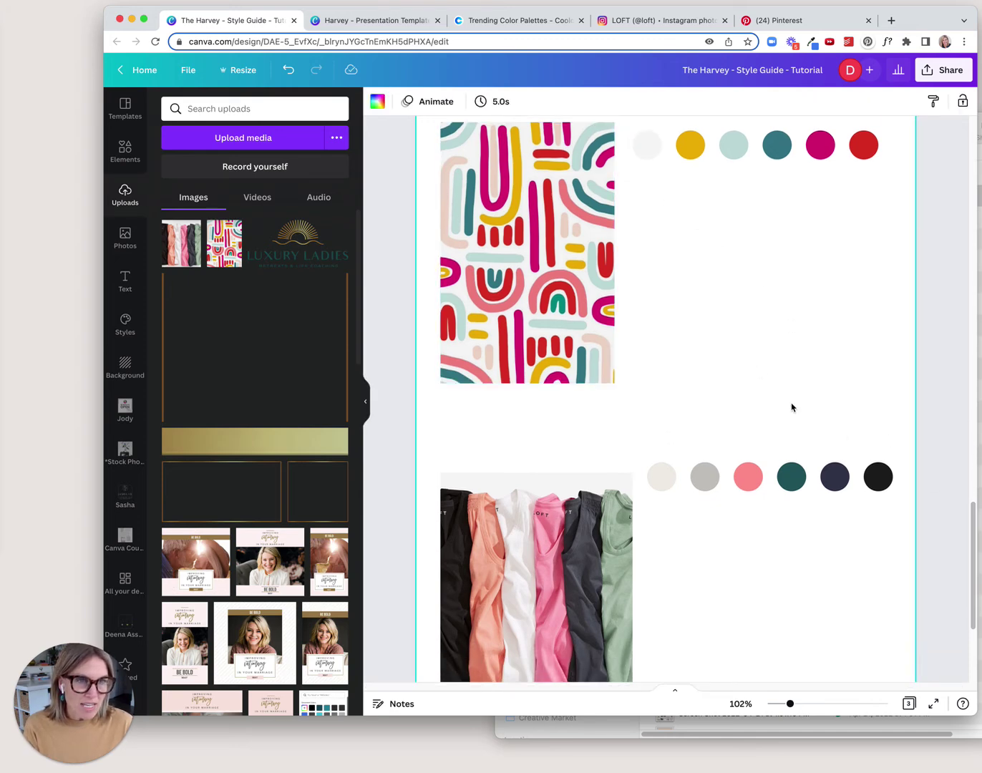
pyautogui.moveTo(646, 443); pyautogui.dragTo(896, 521)
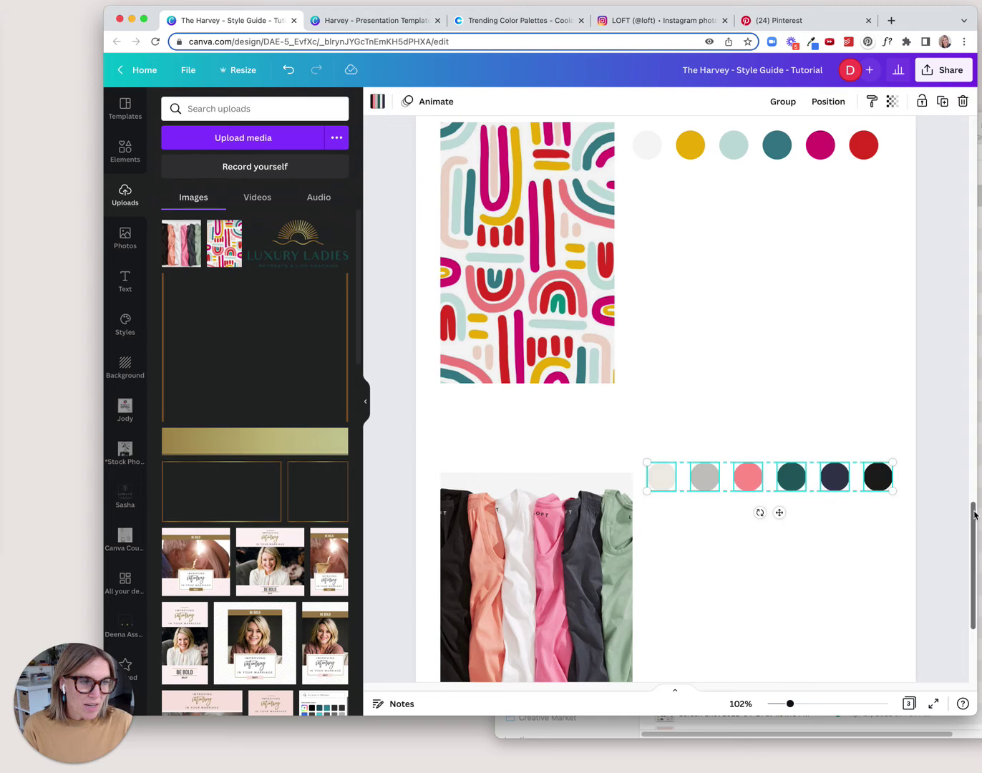
pyautogui.scroll(-3, 958, 537)
pyautogui.click(959, 537)
pyautogui.click(747, 388)
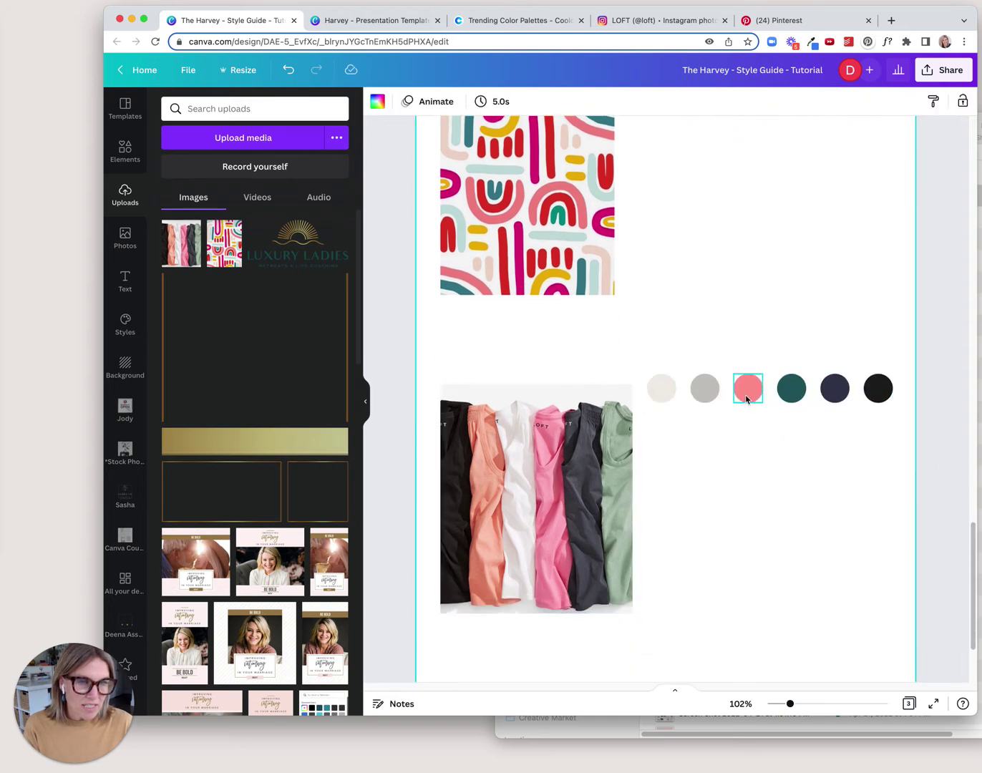
pyautogui.click(377, 102)
pyautogui.click(174, 164)
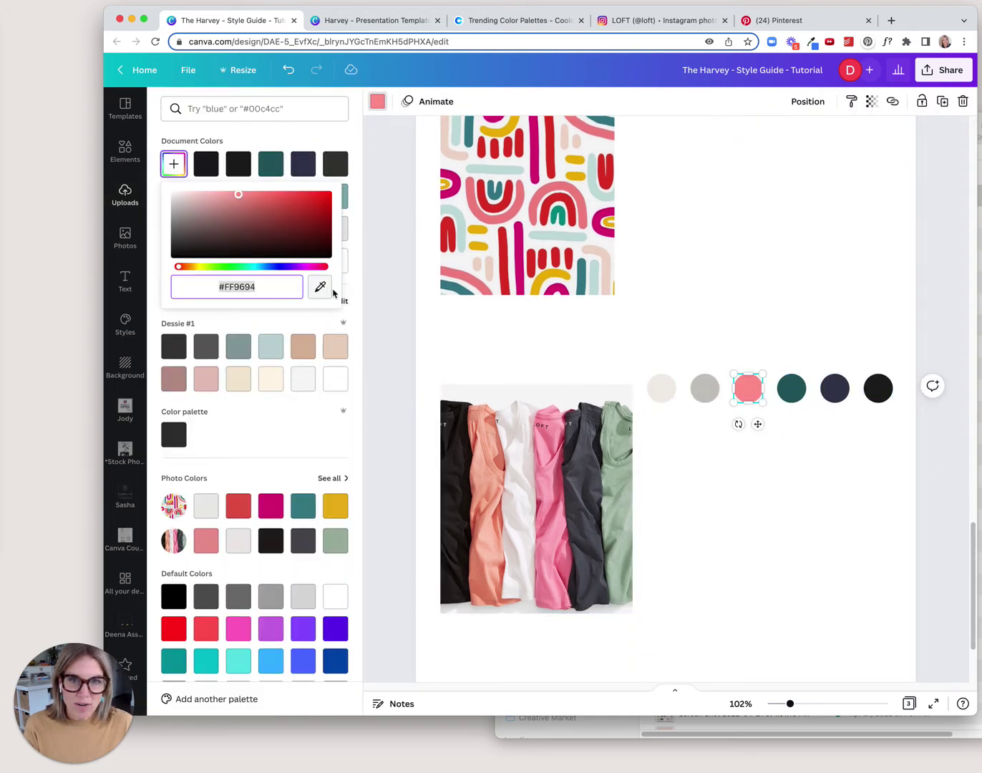
pyautogui.click(320, 286)
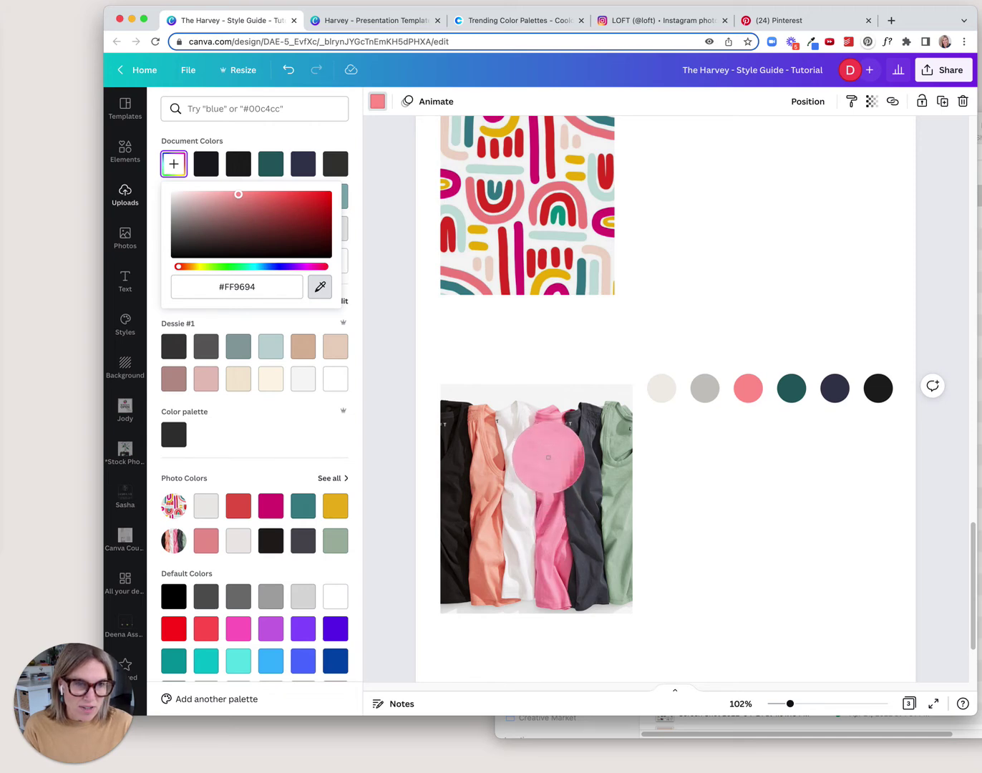
pyautogui.click(551, 463)
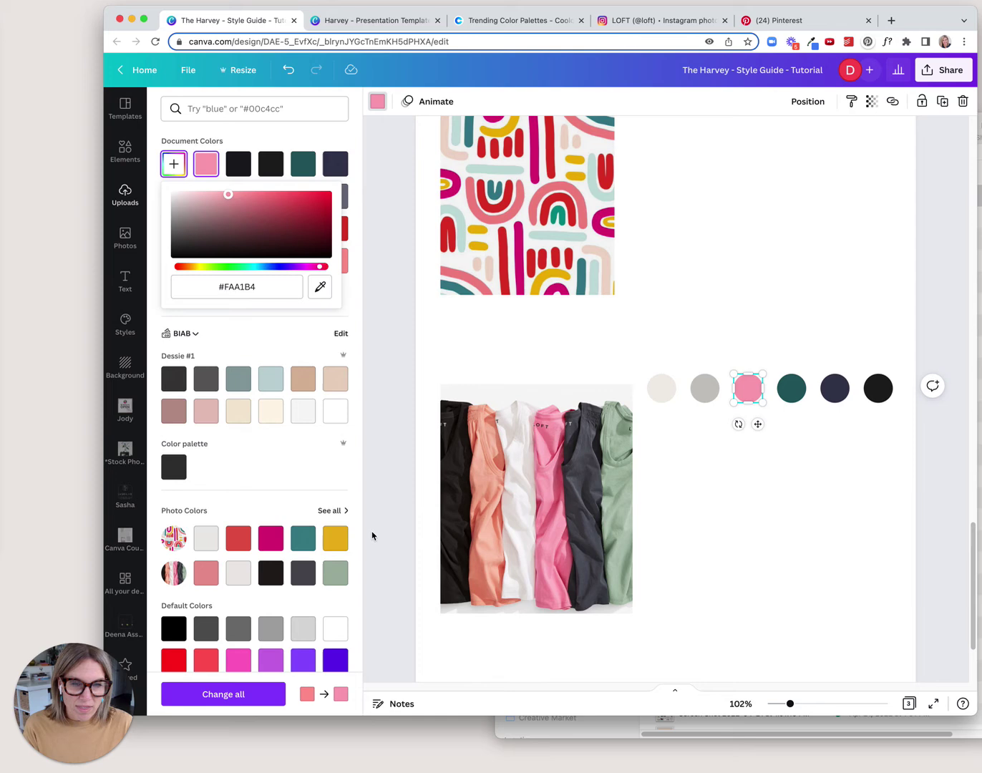
pyautogui.click(704, 389)
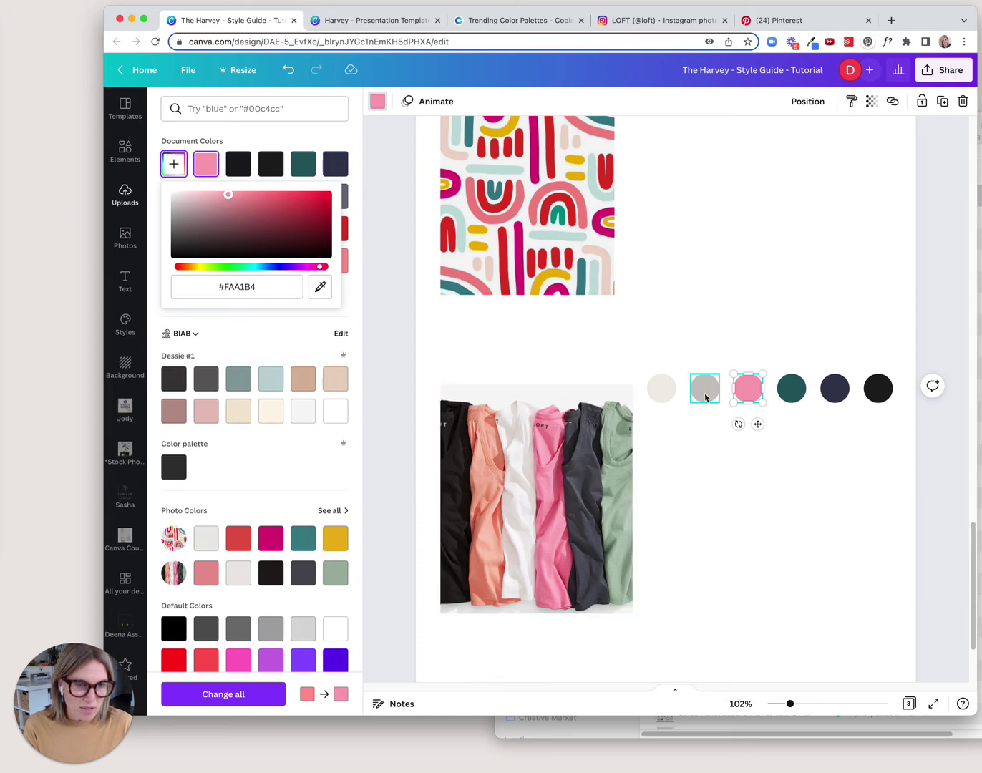
pyautogui.click(172, 165)
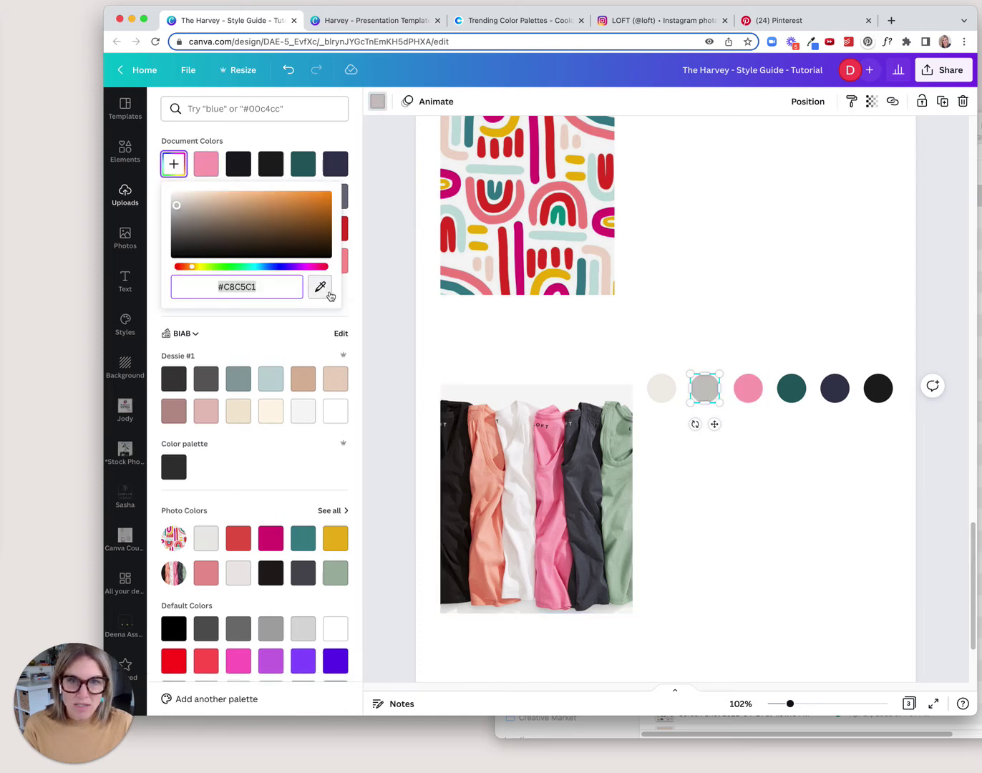
pyautogui.click(319, 286)
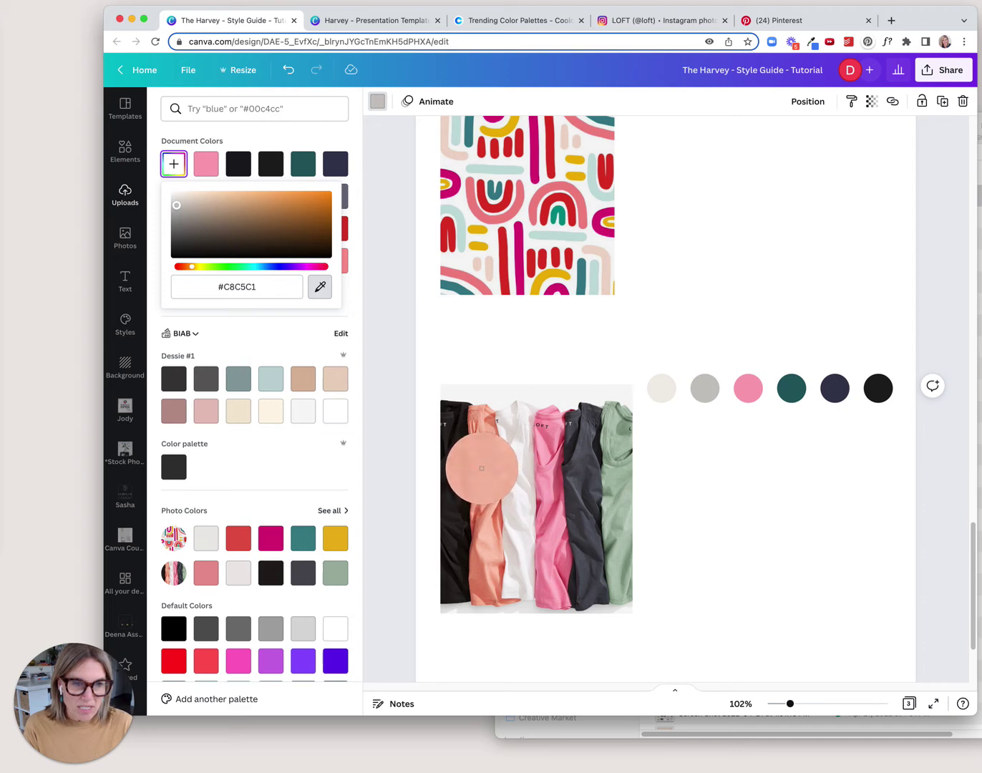
pyautogui.click(480, 469)
pyautogui.press('Escape')
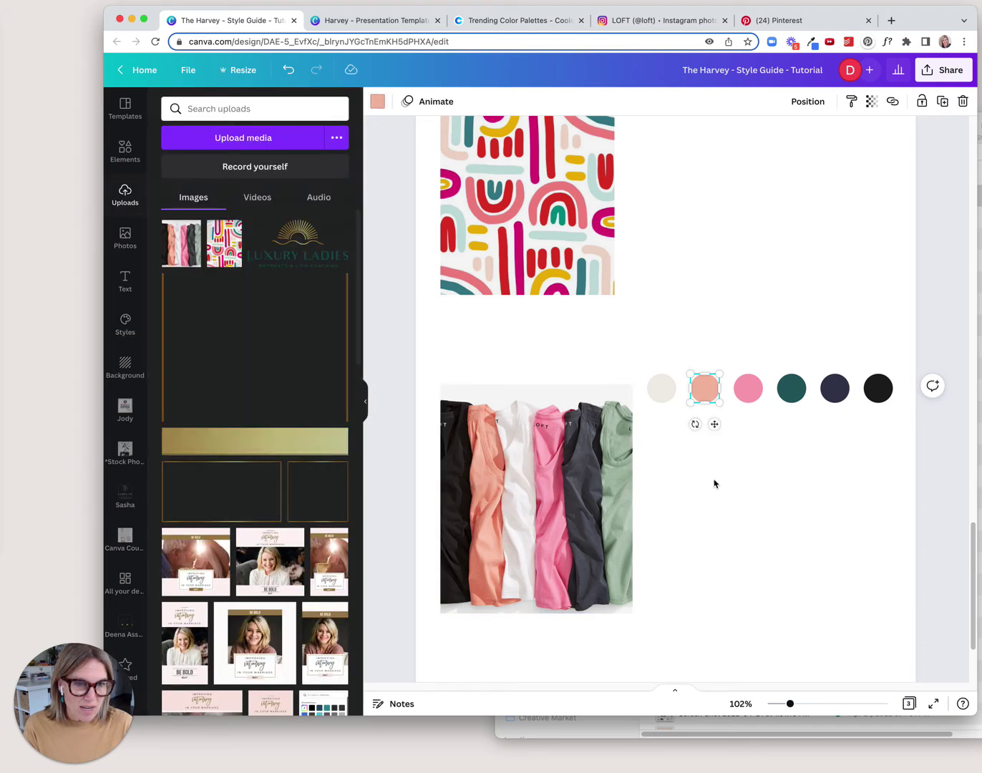
# Give the teal and navy circles the charcoal and sage green shirt colours
pyautogui.click(791, 388)
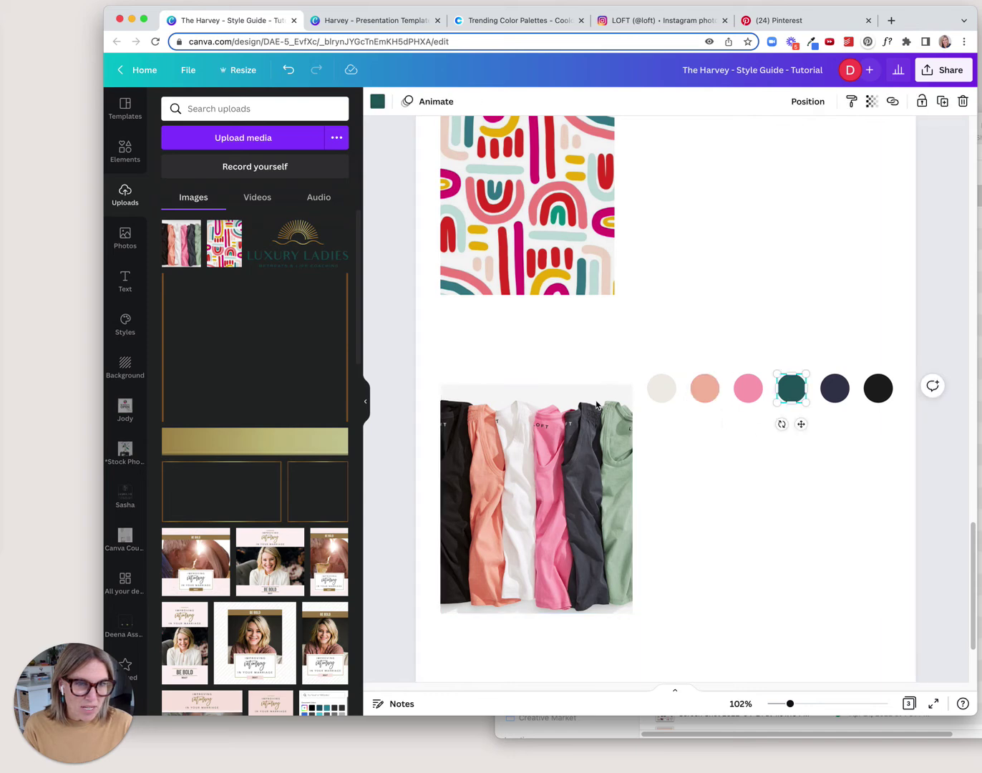
pyautogui.click(375, 103)
pyautogui.click(174, 163)
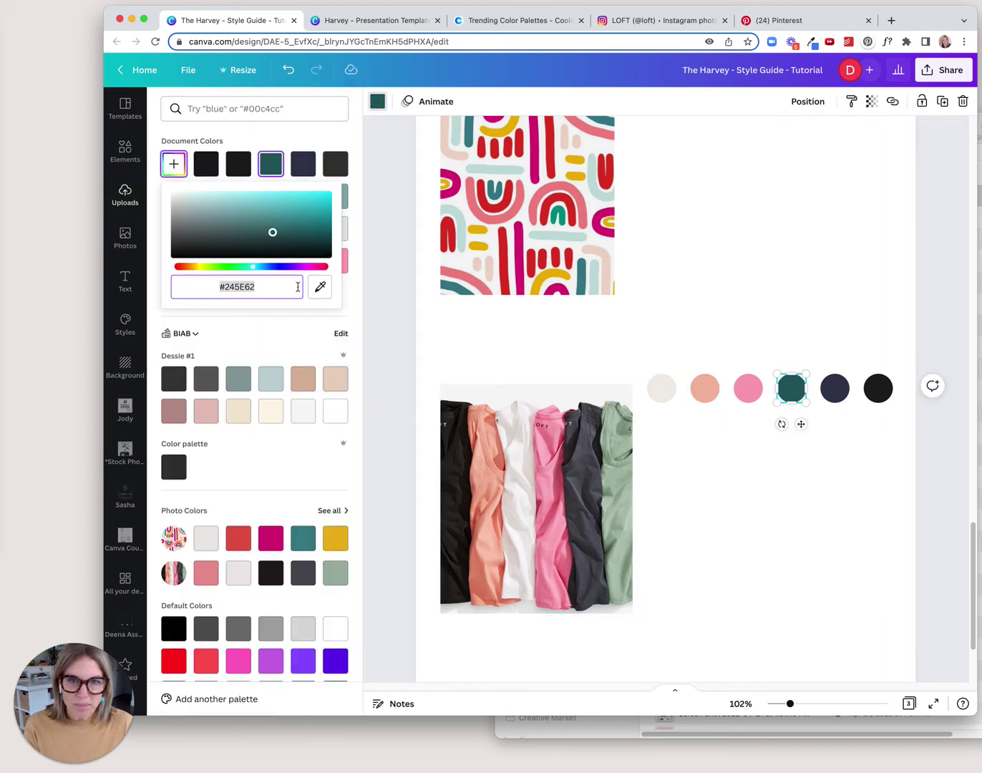
pyautogui.click(321, 284)
pyautogui.click(586, 473)
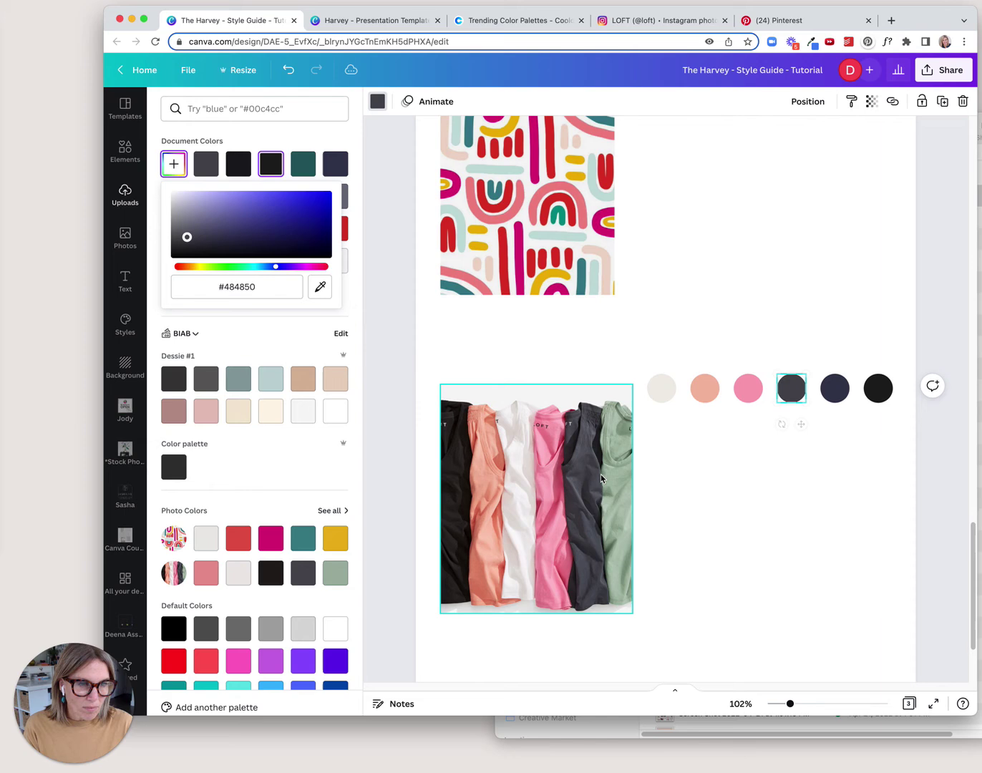
pyautogui.click(833, 394)
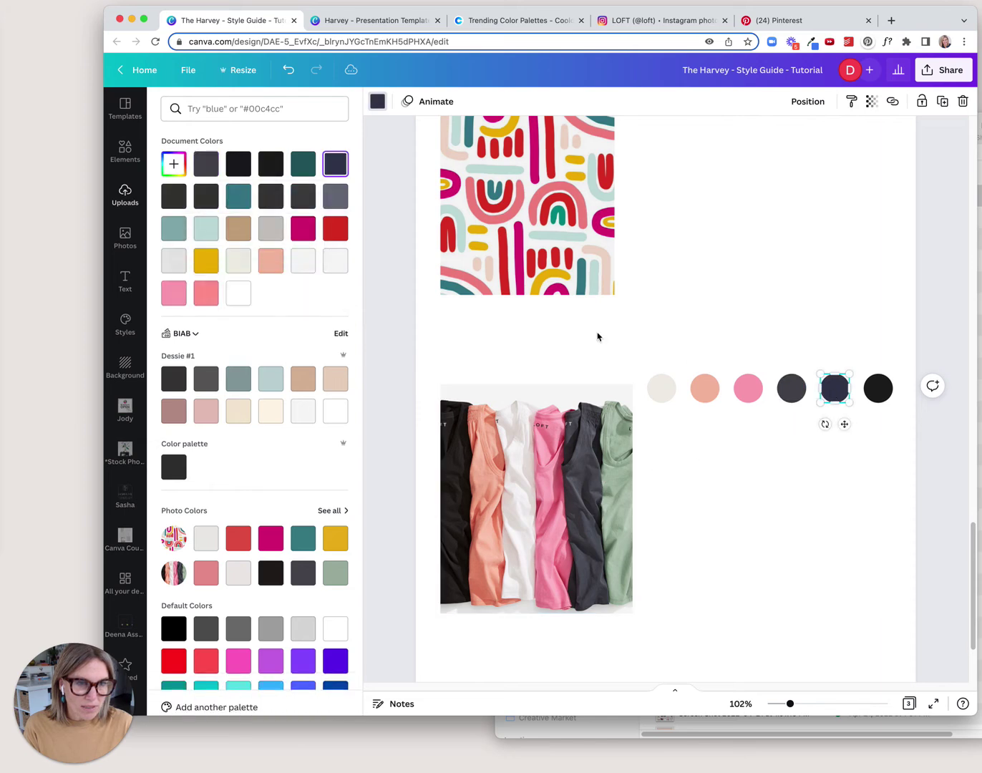
pyautogui.click(173, 163)
pyautogui.click(300, 286)
pyautogui.click(320, 286)
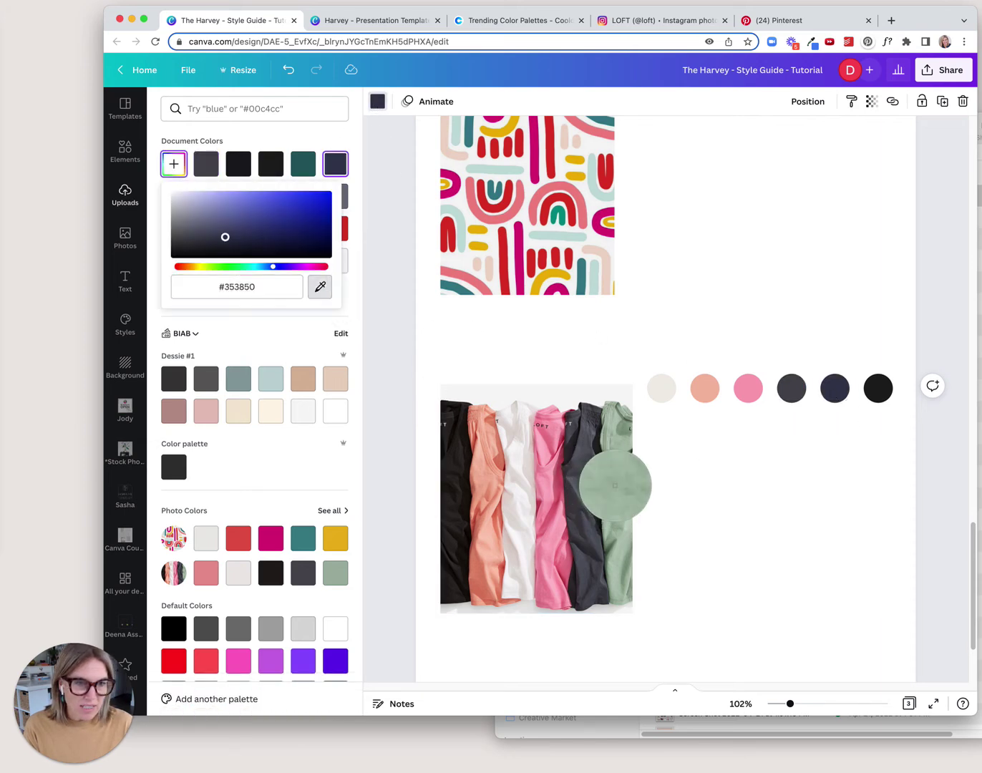
pyautogui.click(613, 443)
pyautogui.press('Escape')
# Give the black and off-white circles the black and white shirt colours
pyautogui.click(882, 395)
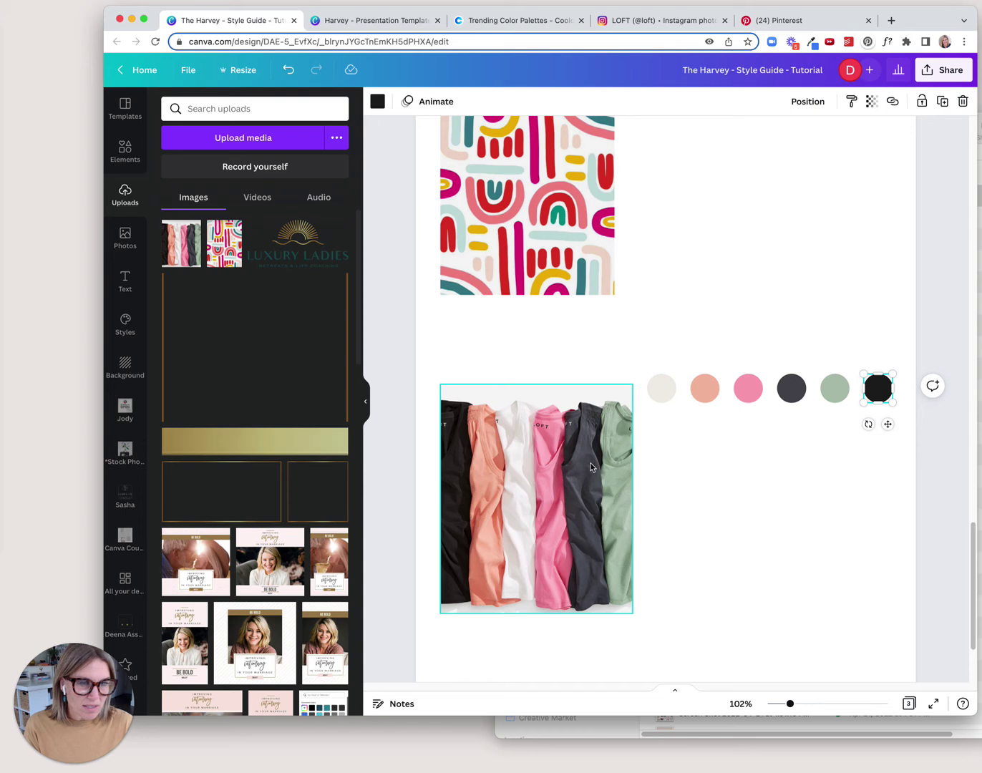
pyautogui.click(377, 102)
pyautogui.click(174, 163)
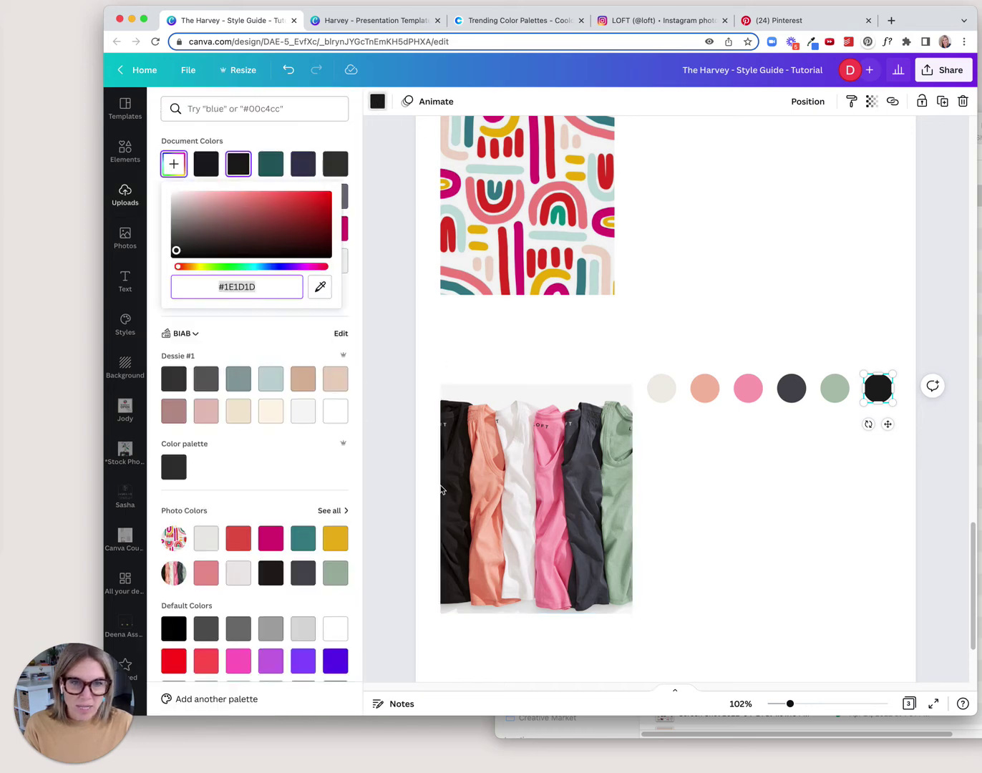
pyautogui.click(318, 286)
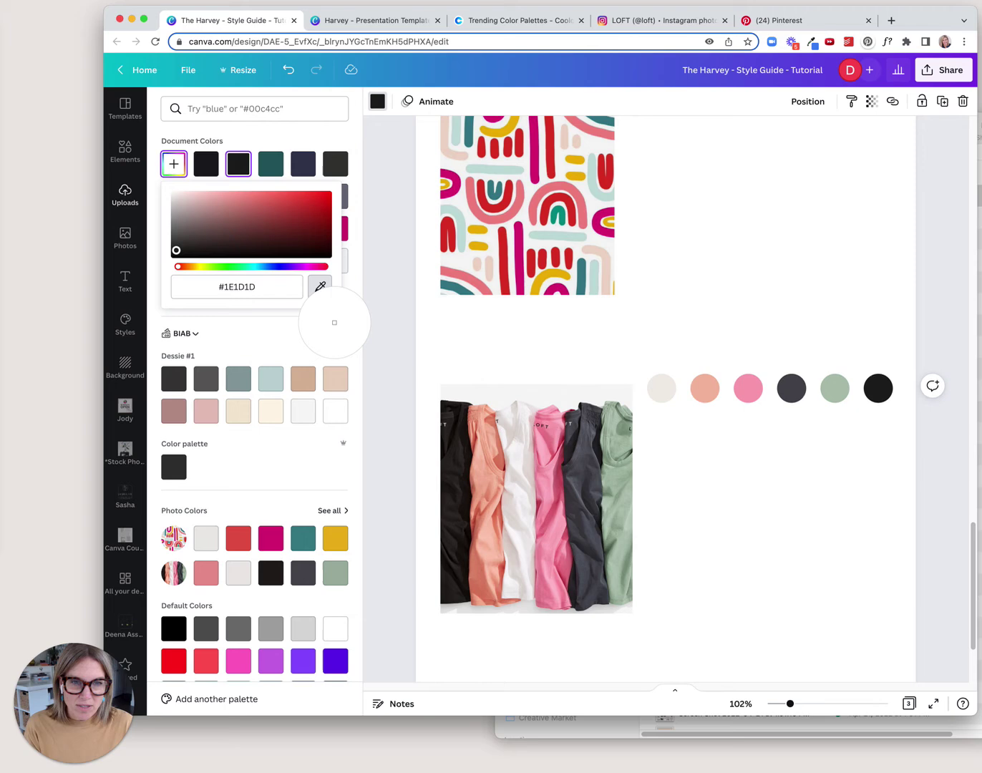
pyautogui.click(458, 469)
pyautogui.press('Escape')
pyautogui.click(661, 388)
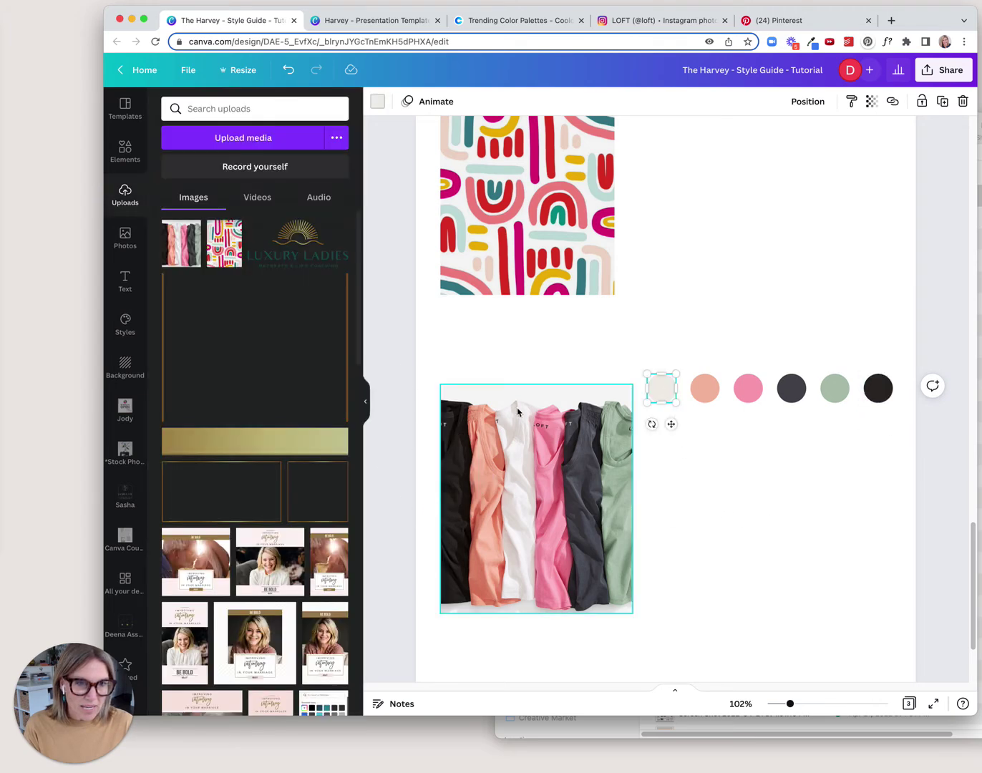
pyautogui.click(378, 101)
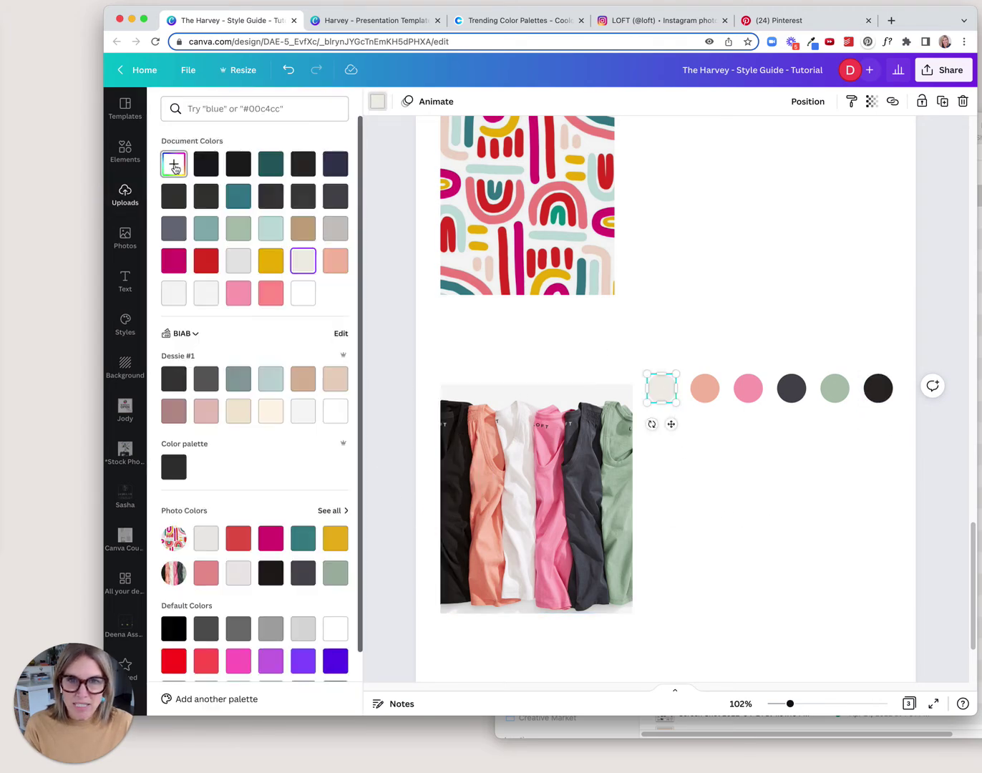
pyautogui.click(173, 165)
pyautogui.click(319, 286)
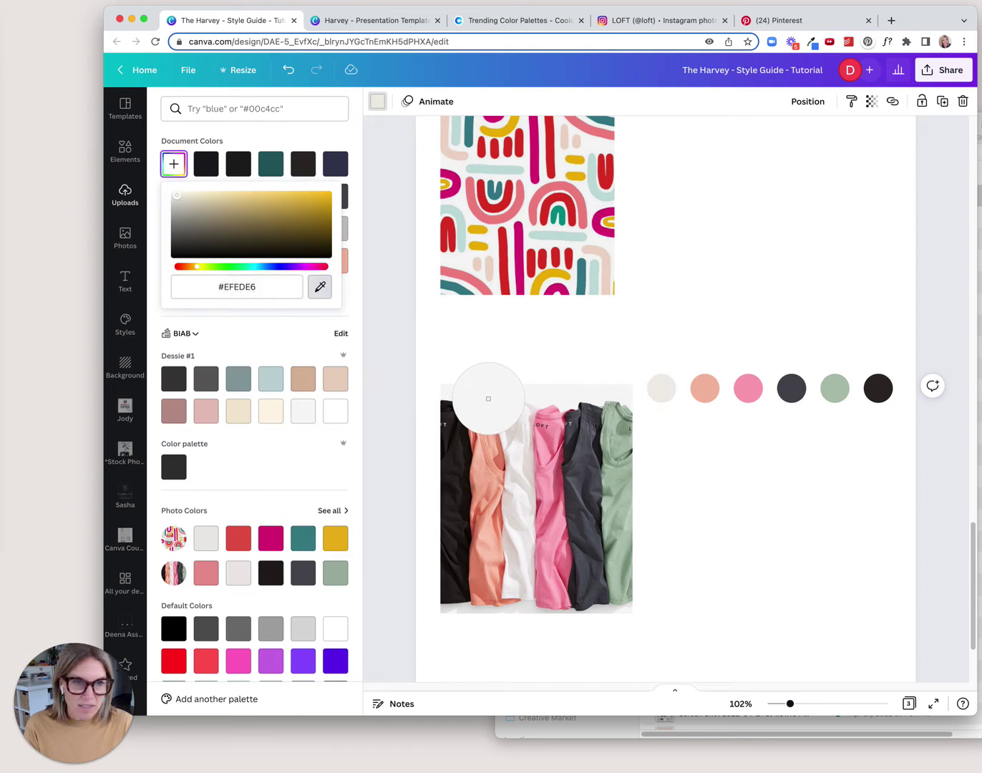
pyautogui.click(526, 457)
pyautogui.press('Escape')
pyautogui.click(765, 497)
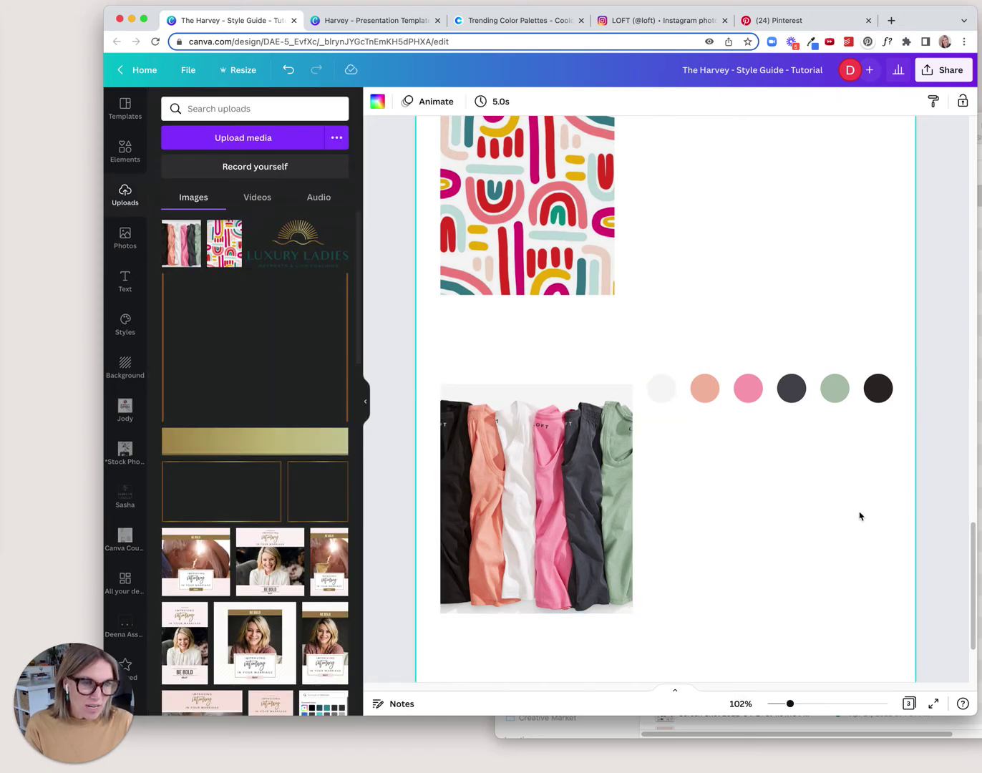
pyautogui.moveTo(973, 541); pyautogui.dragTo(977, 421)
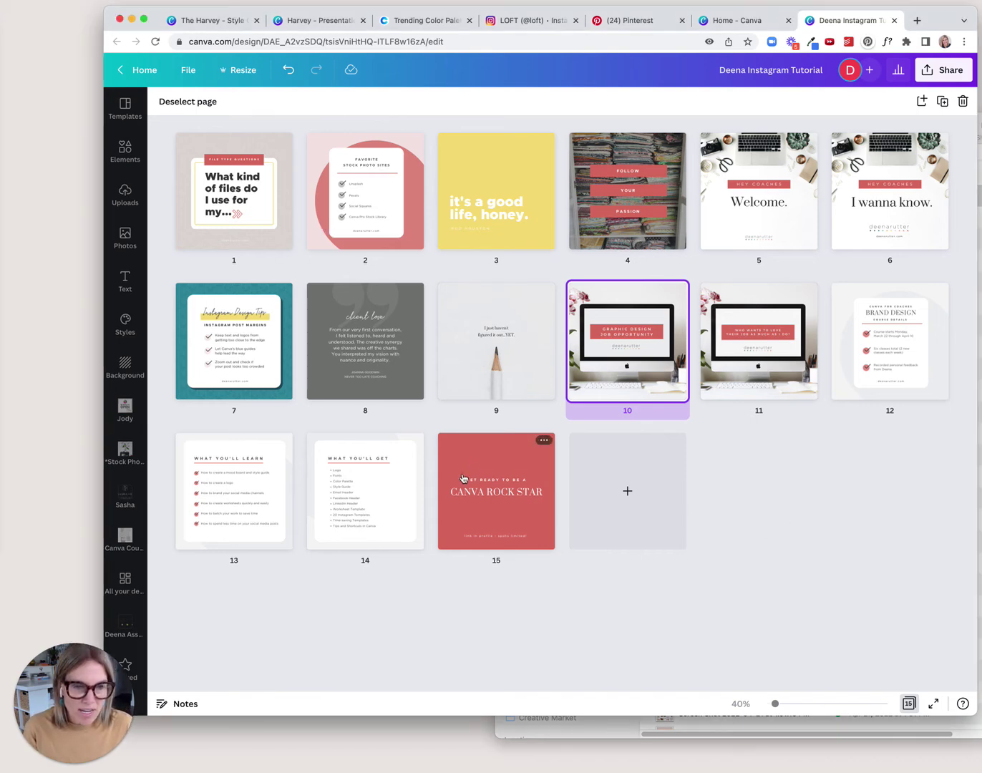
# Find page 4, the FOLLOW YOUR PASSION post, in the Instagram templates design's page grid
pyautogui.moveTo(390, 548)
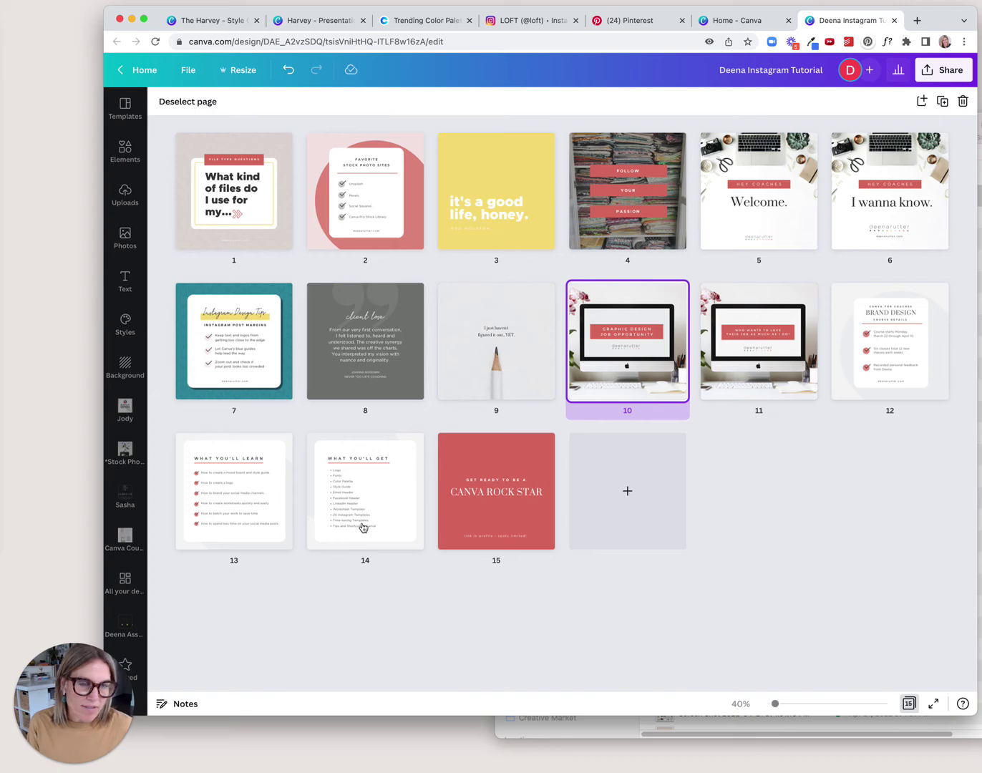
pyautogui.moveTo(504, 374)
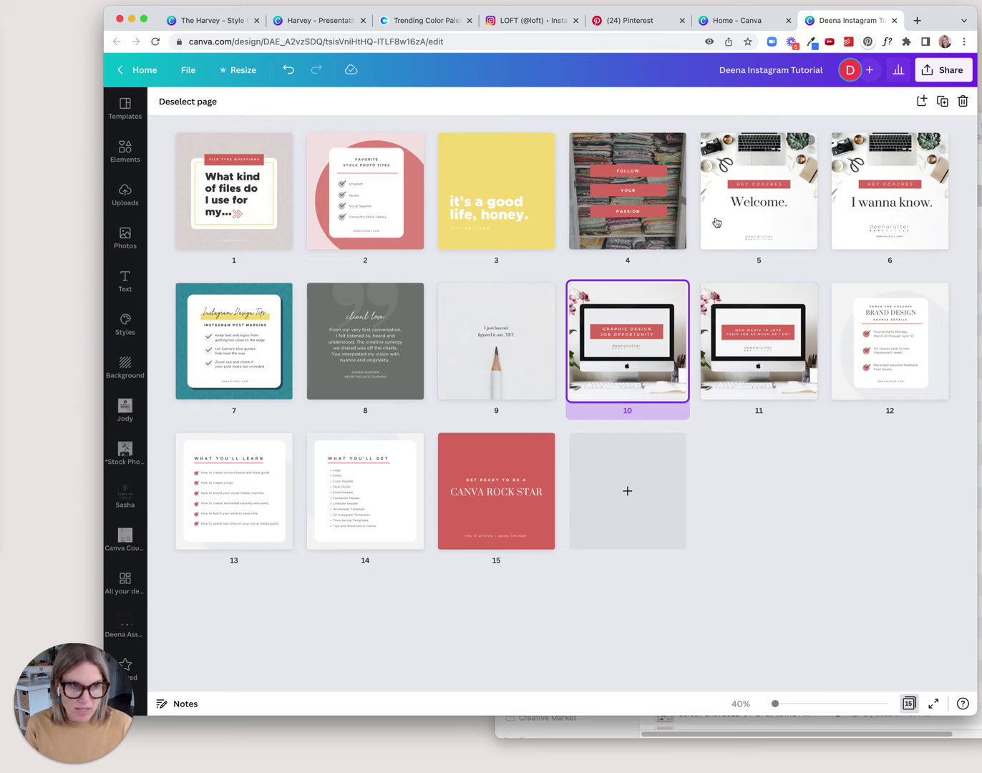
# Recolour page 4's FOLLOW box to #f86f5d and apply it to every page with Change all
pyautogui.doubleClick(639, 220)
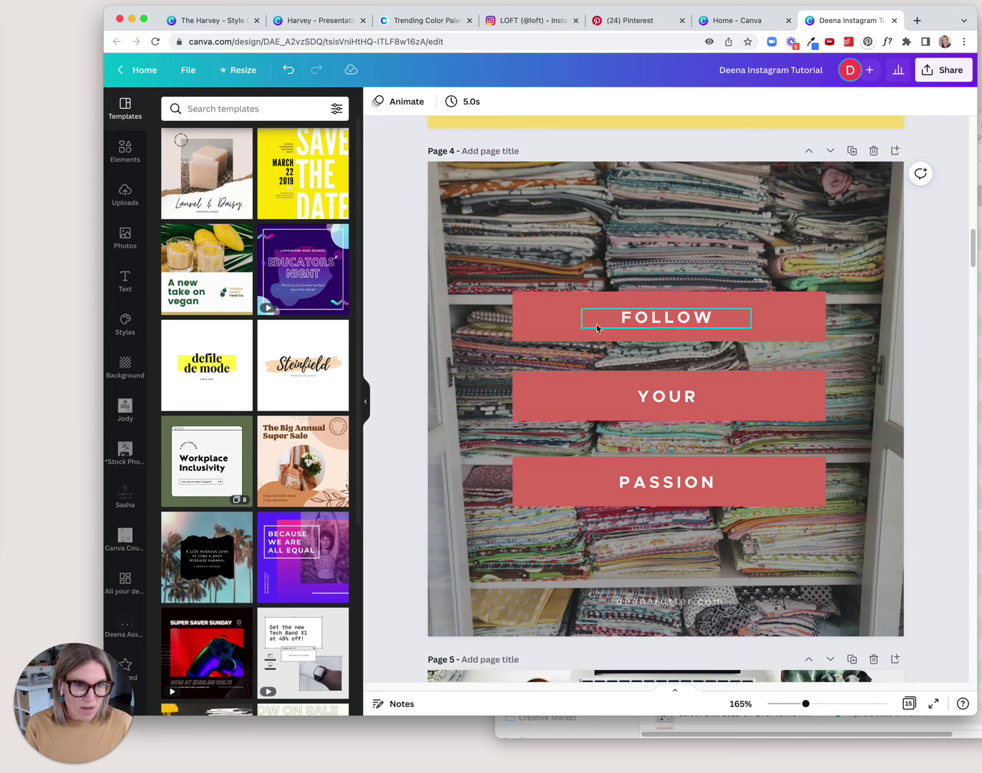
pyautogui.click(553, 309)
pyautogui.click(377, 102)
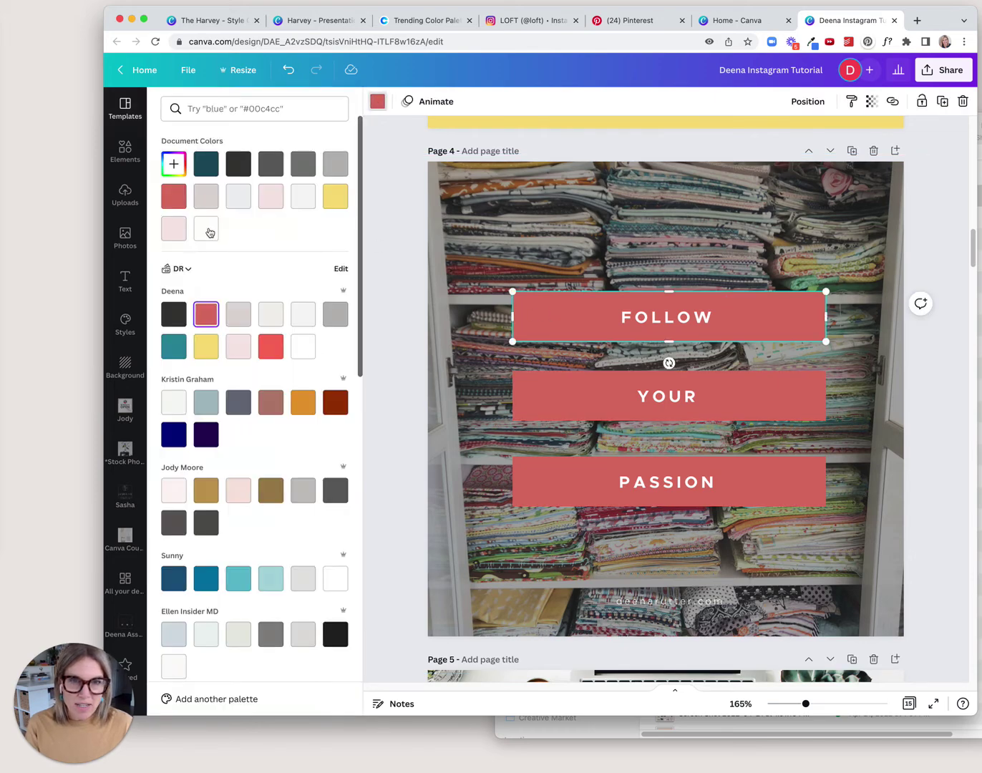
pyautogui.click(272, 350)
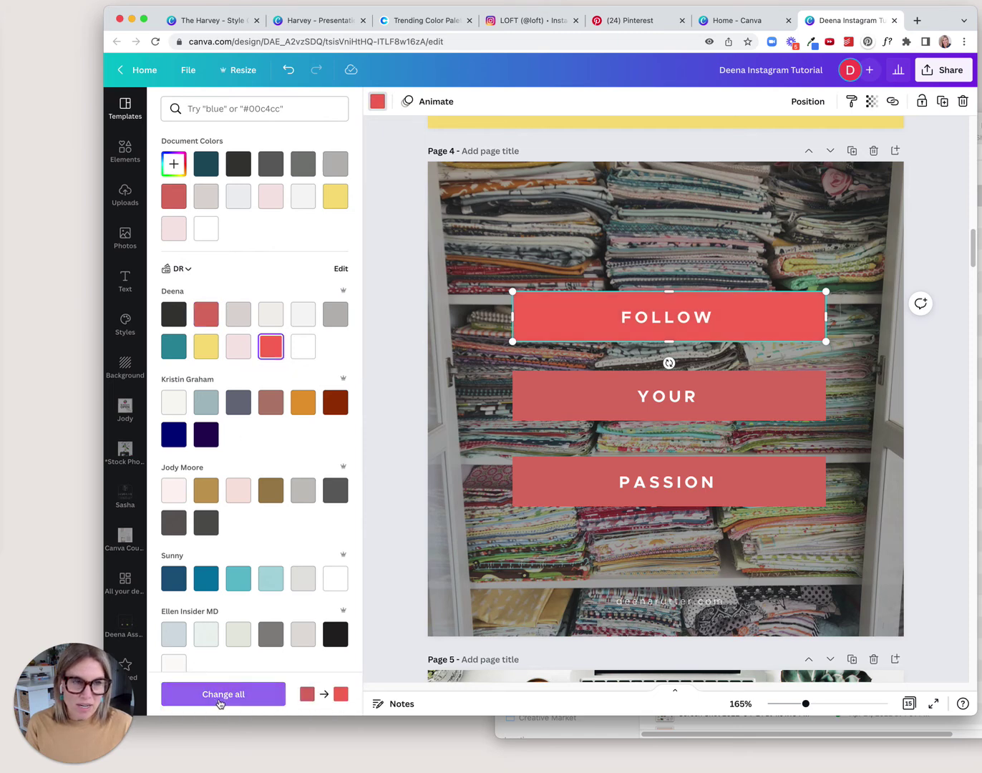
pyautogui.click(224, 694)
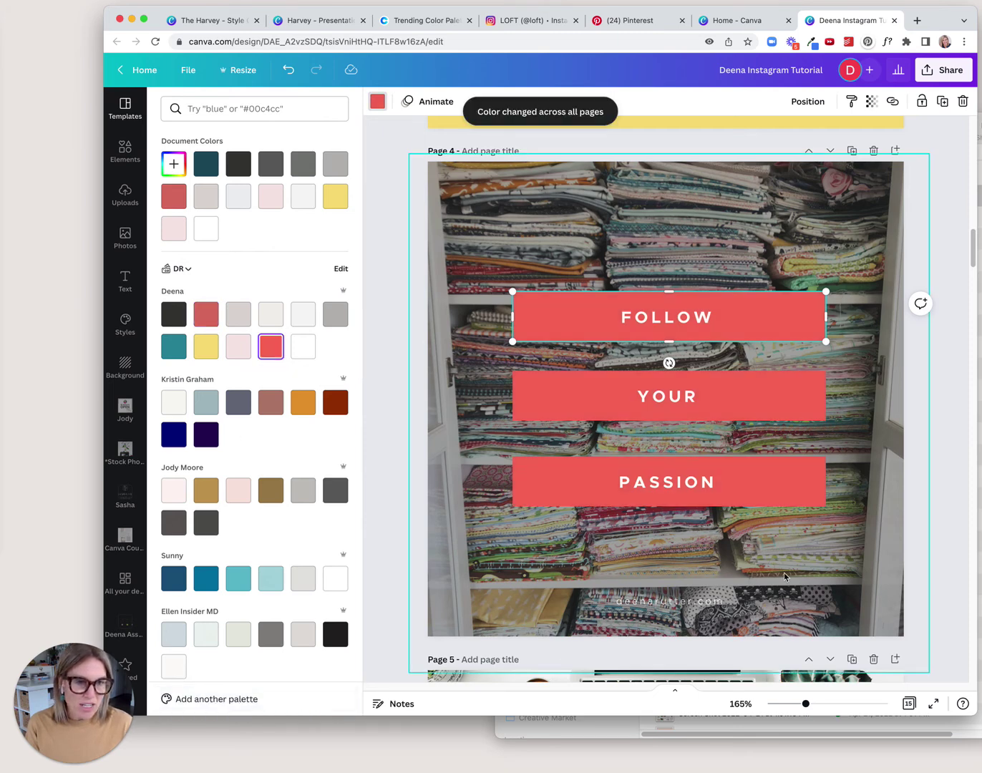
pyautogui.click(908, 703)
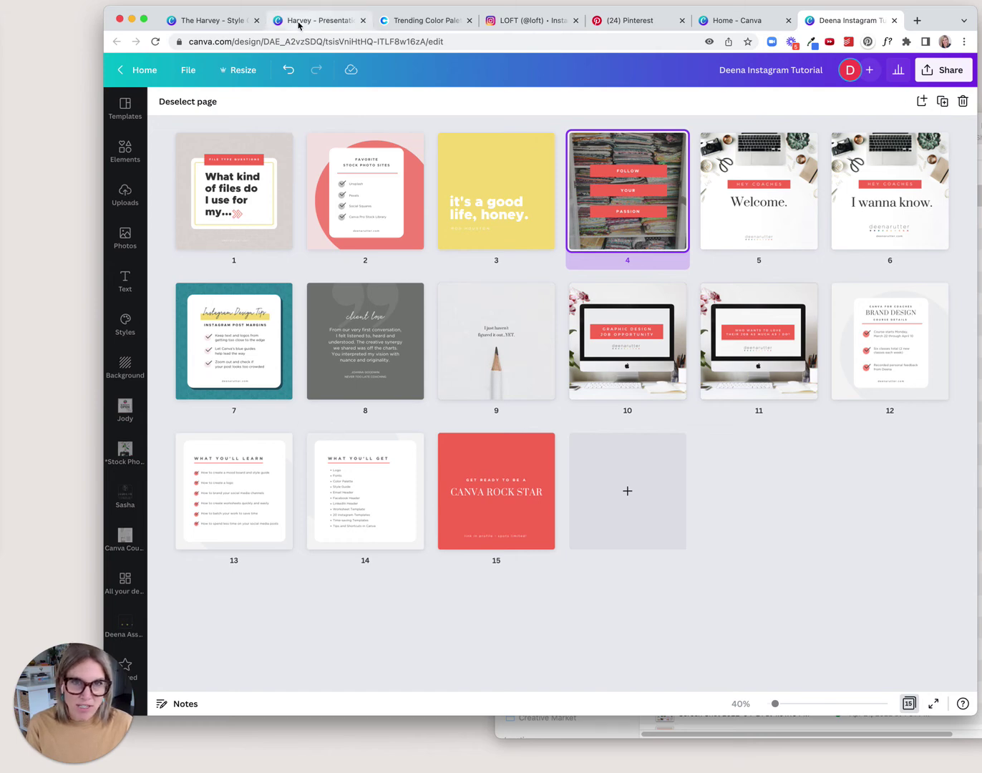
# Paste the six palette circles from page 3 onto page 1, above the style guide title
pyautogui.click(219, 23)
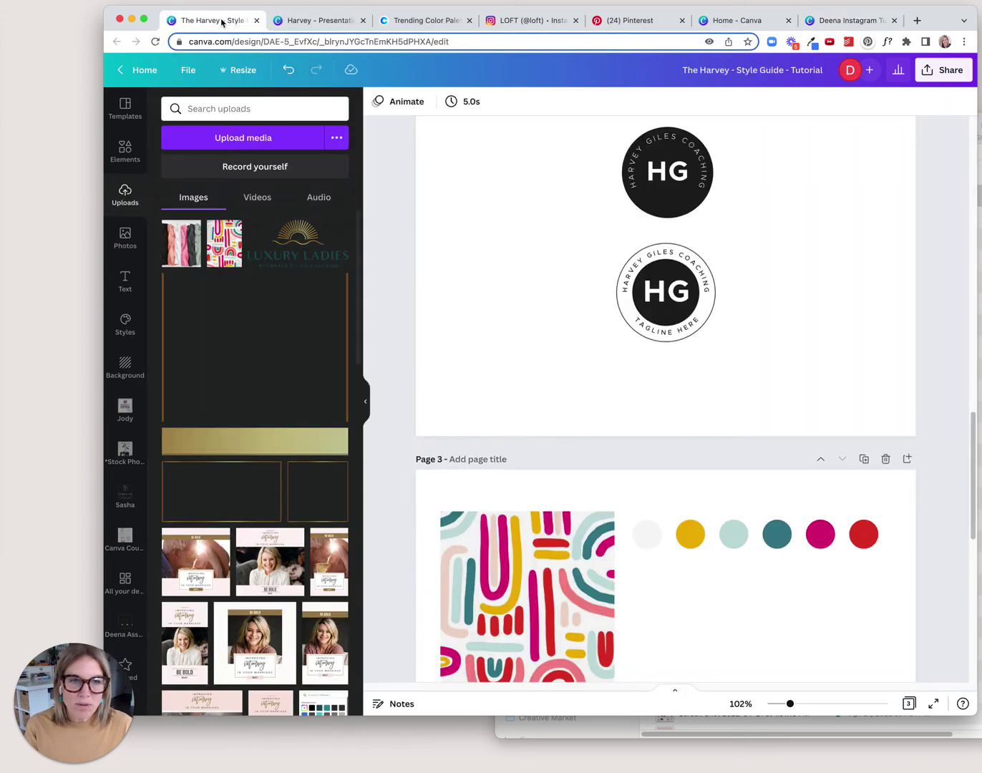
pyautogui.moveTo(973, 421); pyautogui.dragTo(943, 134)
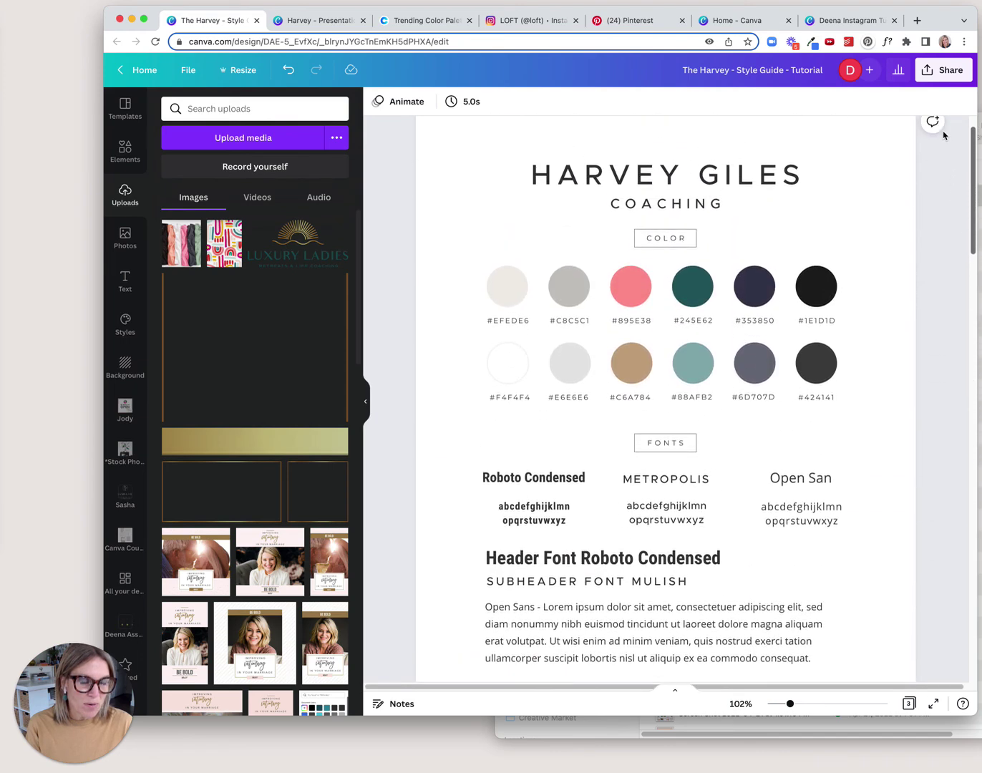
pyautogui.click(827, 273)
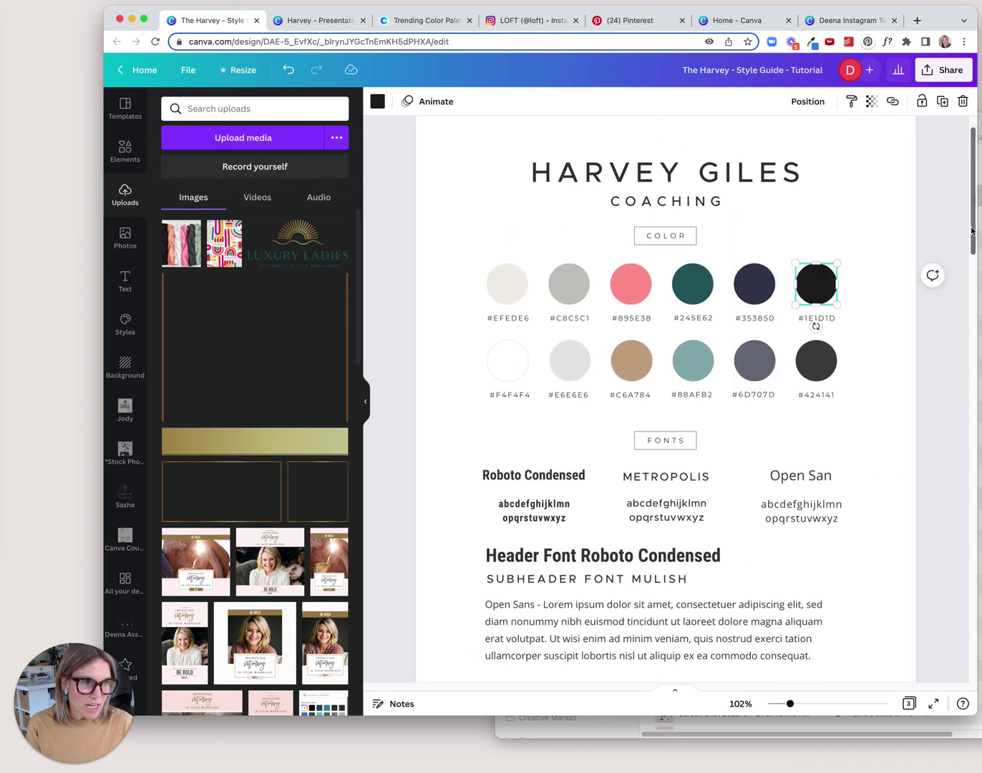
pyautogui.moveTo(971, 230); pyautogui.dragTo(894, 544)
pyautogui.click(654, 440)
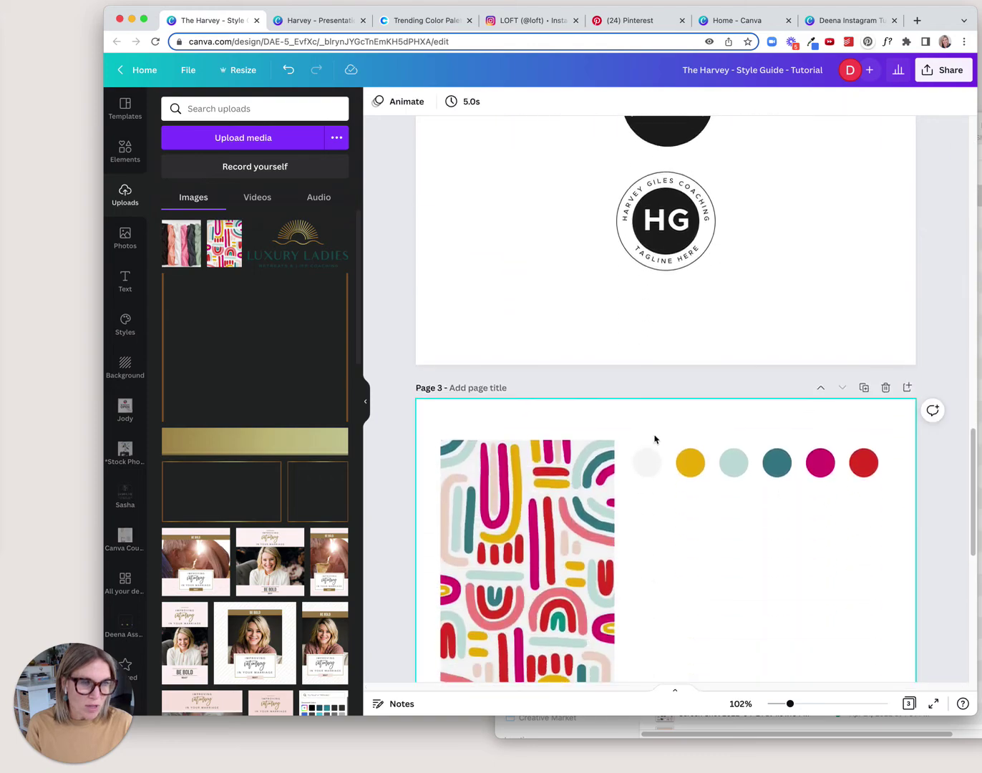
pyautogui.moveTo(627, 430); pyautogui.dragTo(858, 510)
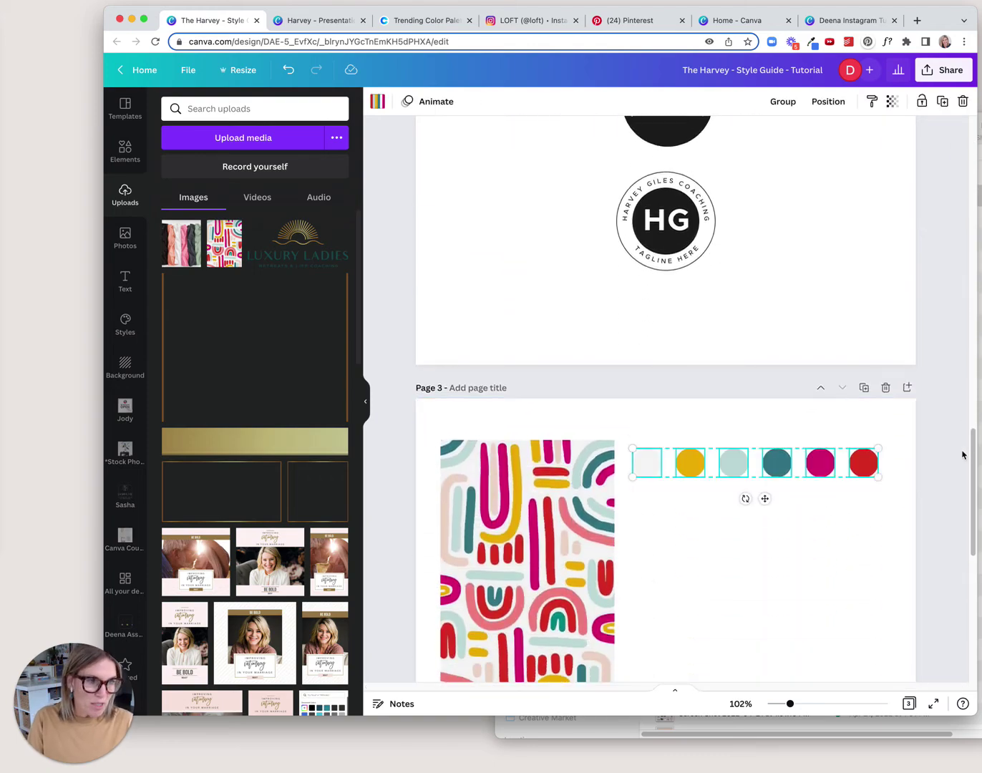
pyautogui.scroll(20, 947, 207)
pyautogui.click(840, 257)
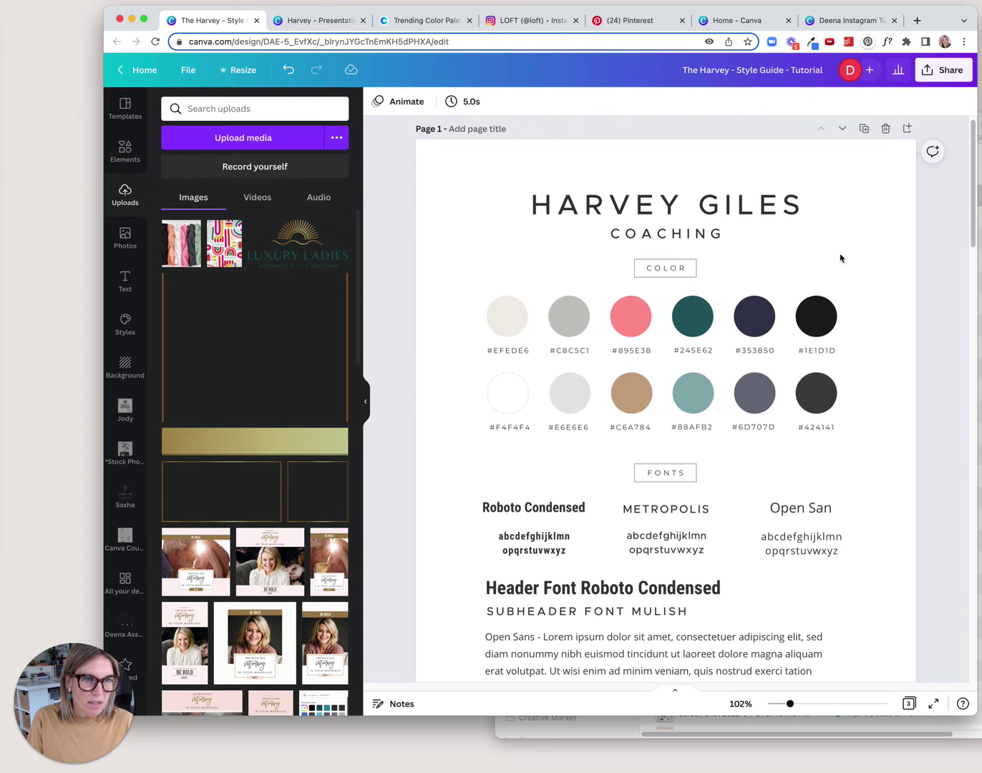
pyautogui.press('cmd+v')
pyautogui.moveTo(783, 215); pyautogui.dragTo(678, 173)
pyautogui.click(807, 204)
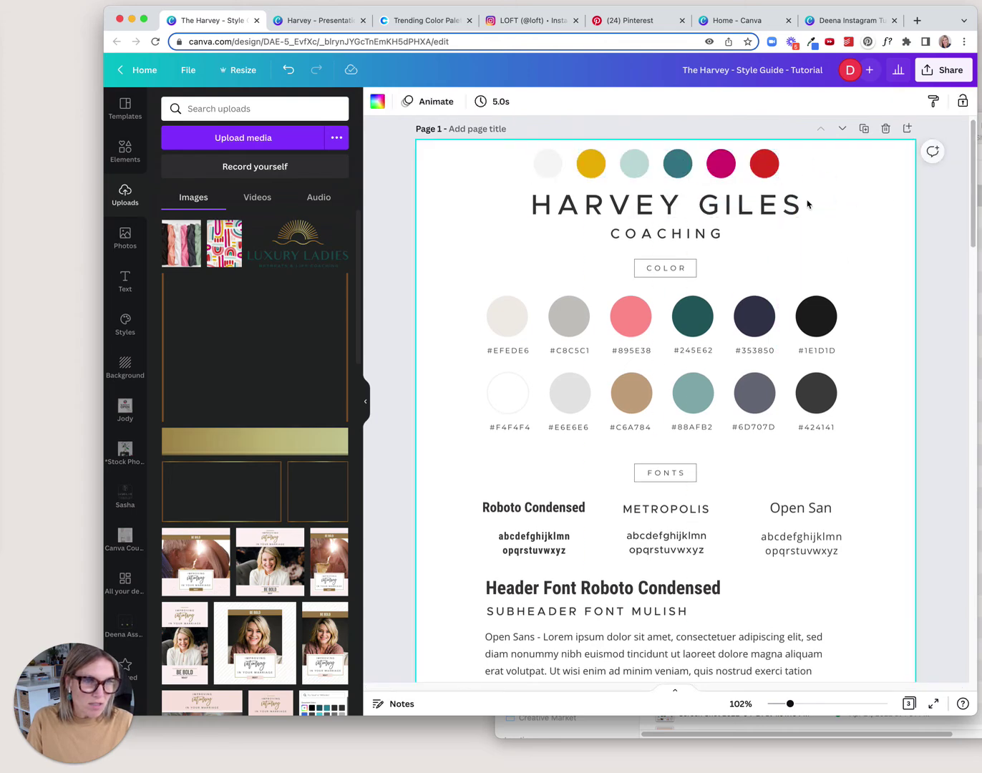
# Recolour the black #1E1D1D swatch circle with red sampled from the top circle
pyautogui.click(766, 171)
pyautogui.click(817, 324)
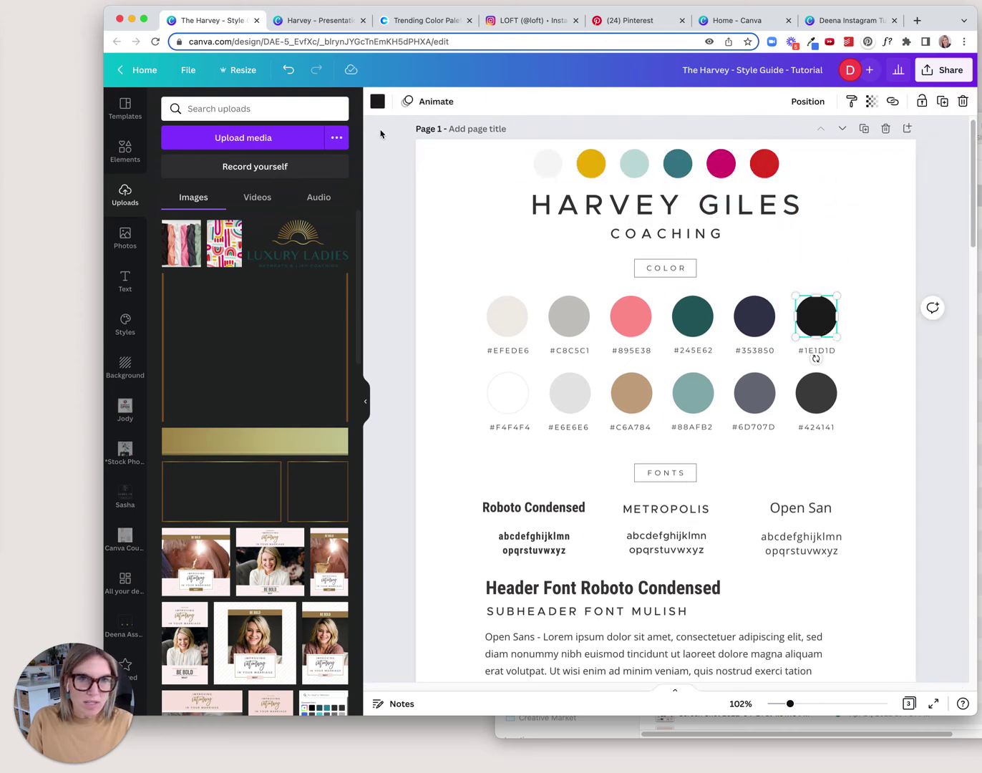
pyautogui.click(377, 101)
pyautogui.click(173, 163)
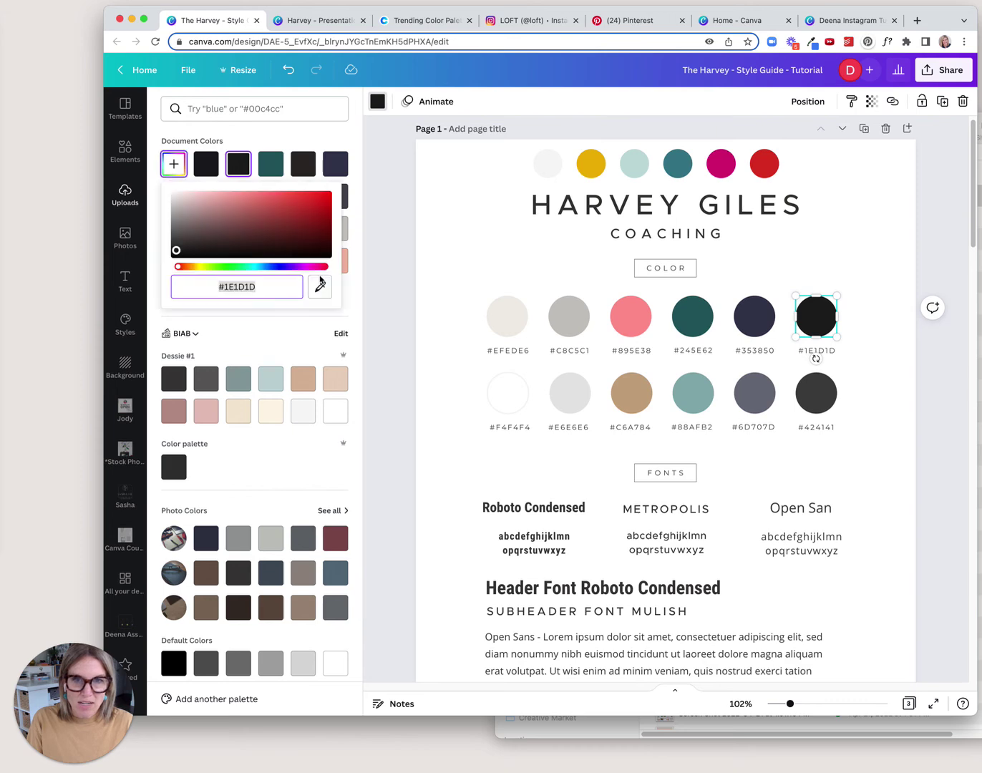
pyautogui.click(320, 286)
pyautogui.click(764, 164)
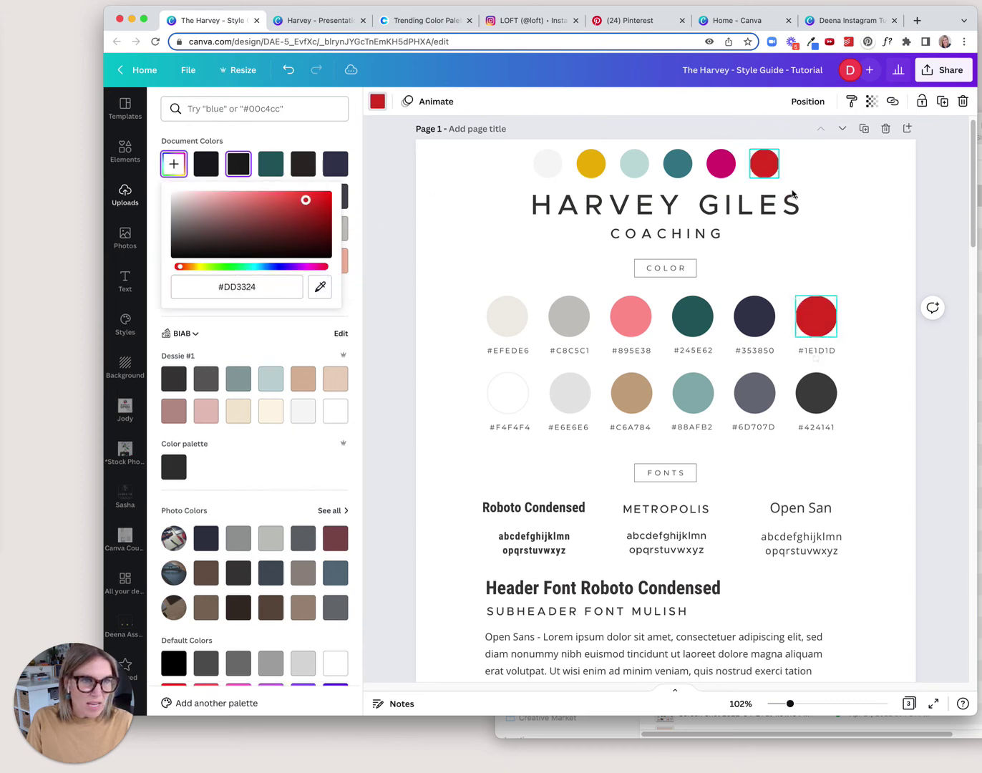
# Change the red swatch's hex label from #1E1D1D to #DD3324
pyautogui.click(814, 348)
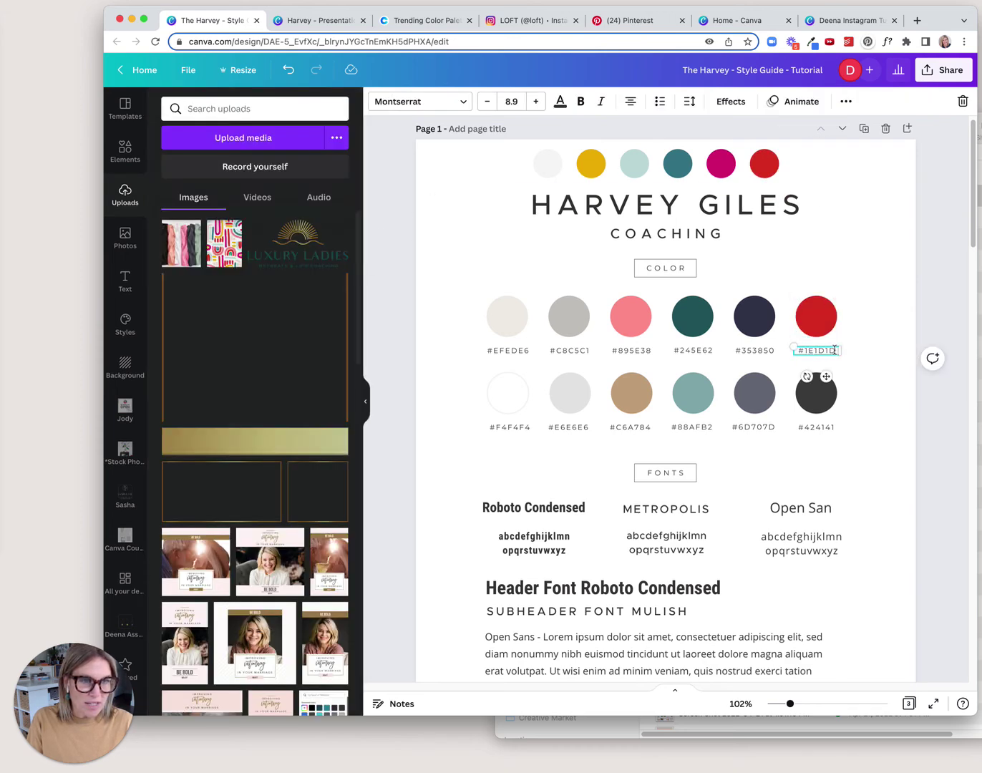
pyautogui.click(764, 165)
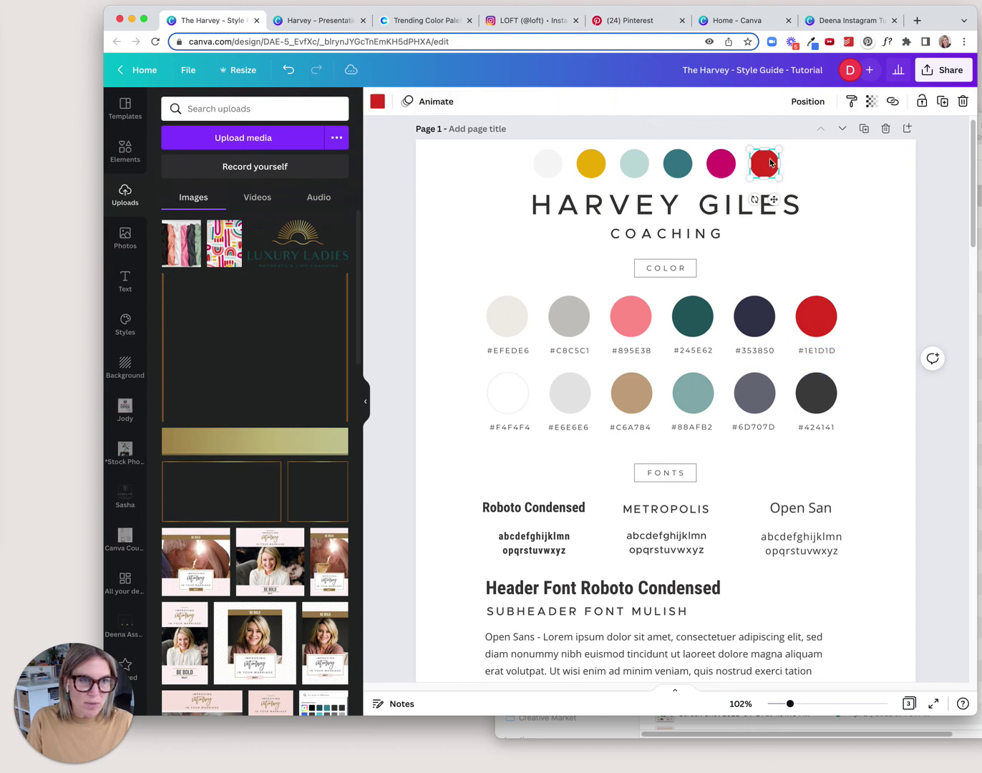
pyautogui.click(378, 101)
pyautogui.click(173, 164)
pyautogui.press('super+c')
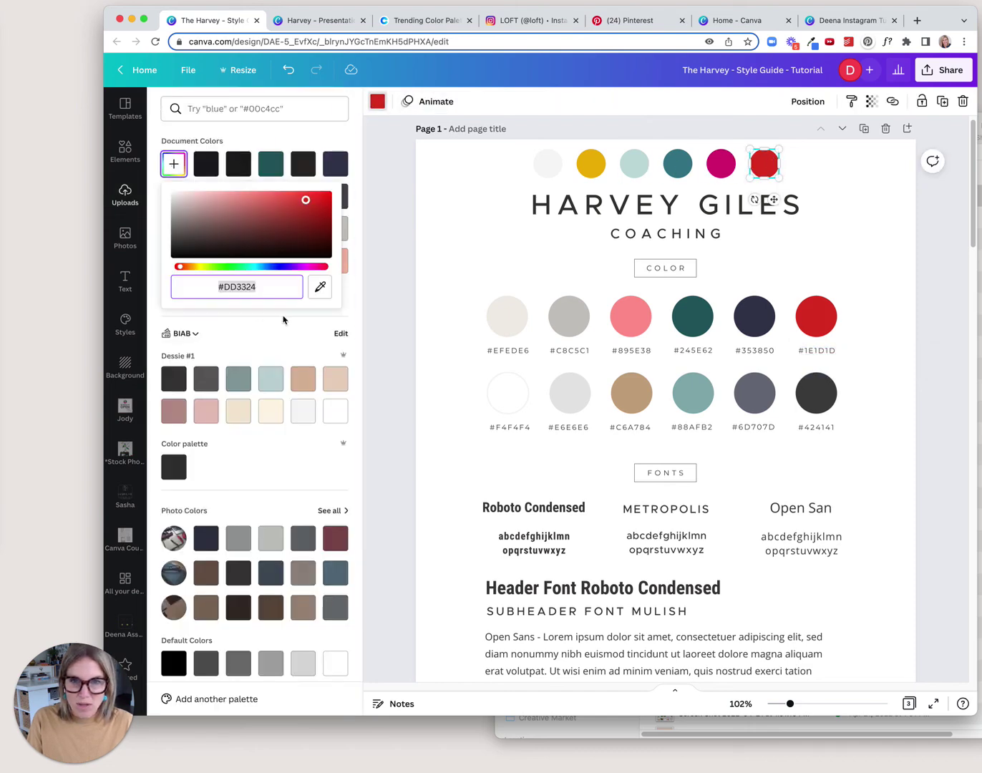
pyautogui.click(816, 351)
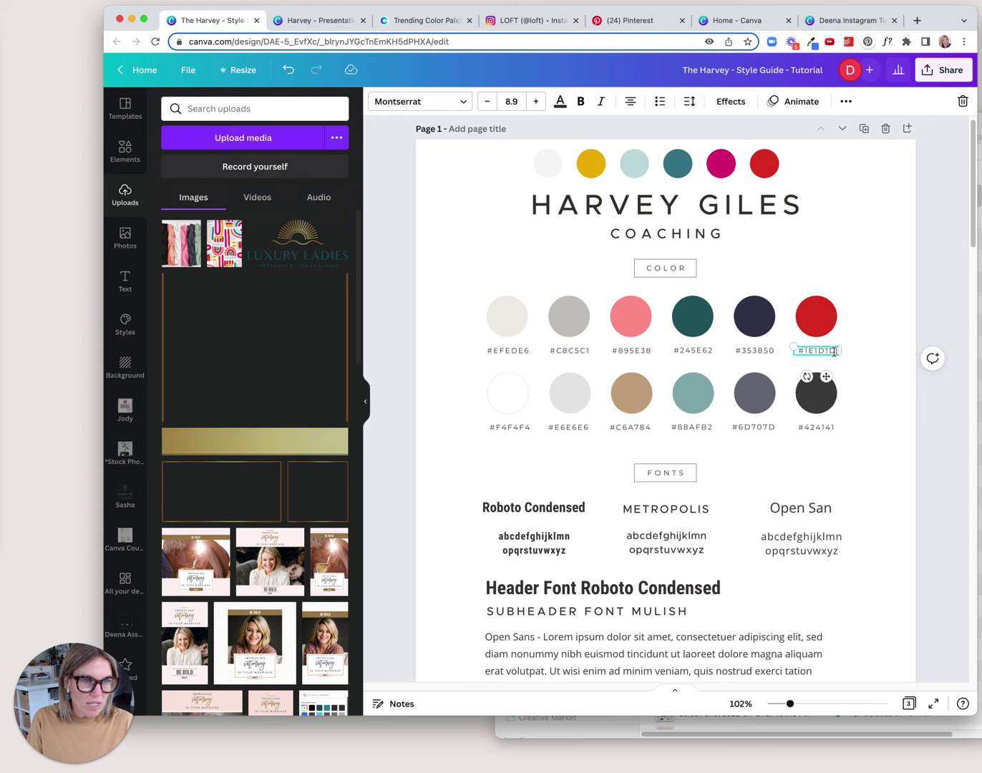
pyautogui.press('super+v')
pyautogui.click(706, 141)
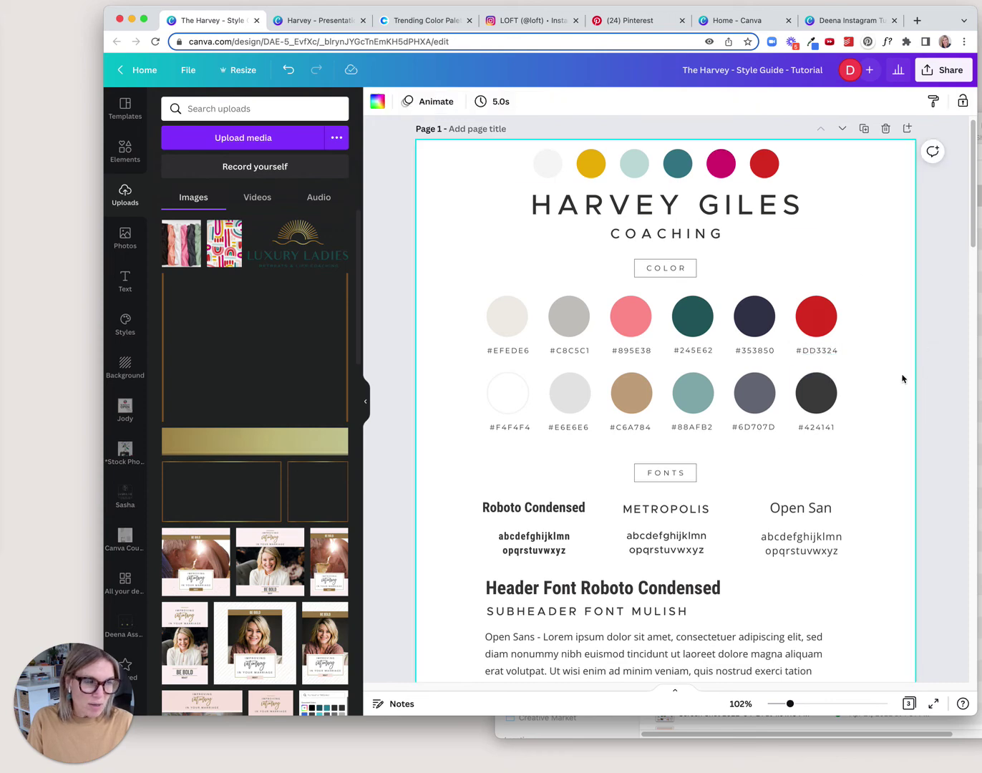
pyautogui.moveTo(966, 216)
pyautogui.mouseDown()
pyautogui.moveTo(966, 239)
pyautogui.moveTo(966, 208)
pyautogui.mouseUp()
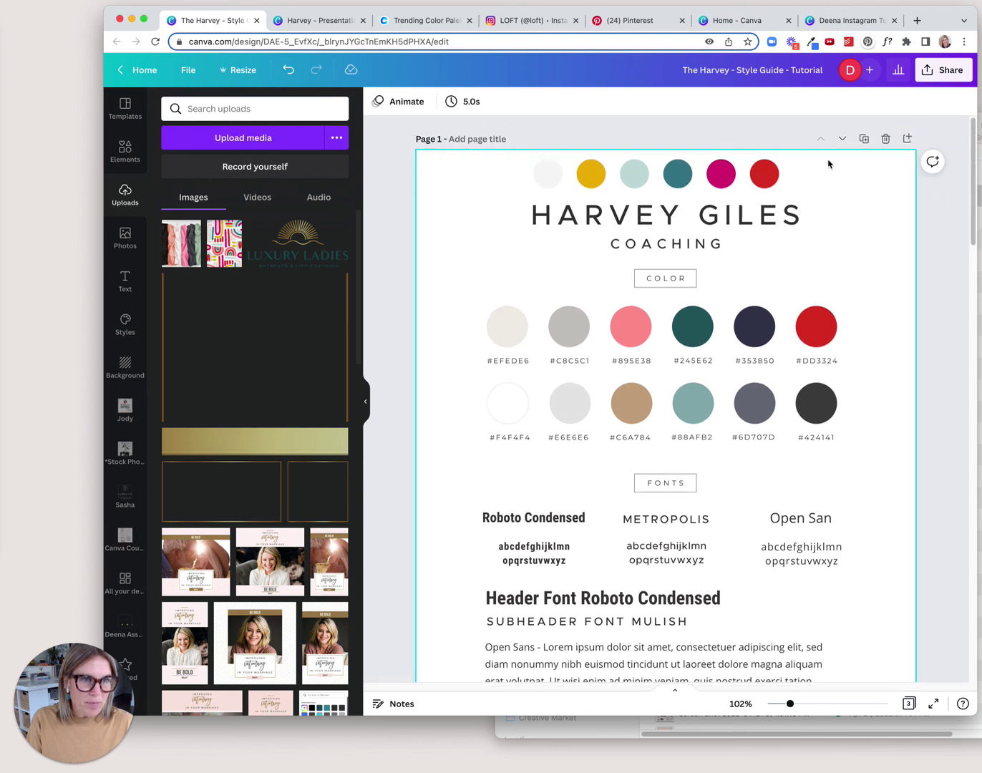
pyautogui.moveTo(503, 184); pyautogui.dragTo(512, 191)
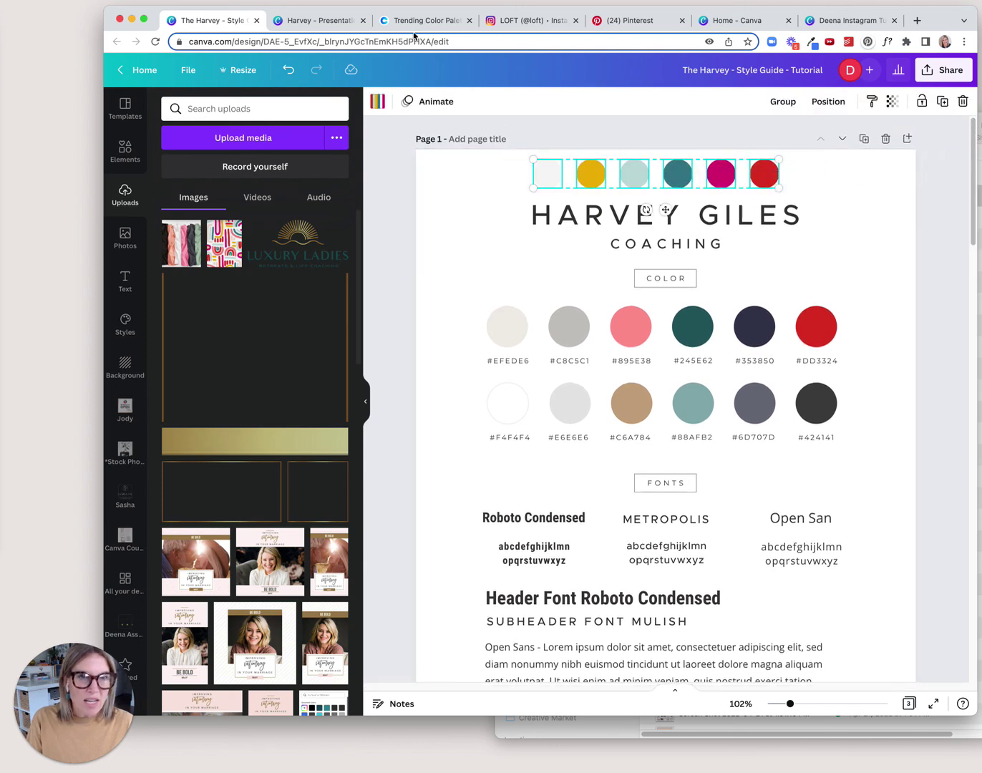
# Add a new page to the presentation template holding the six palette circles, enlarged and centred
pyautogui.click(344, 23)
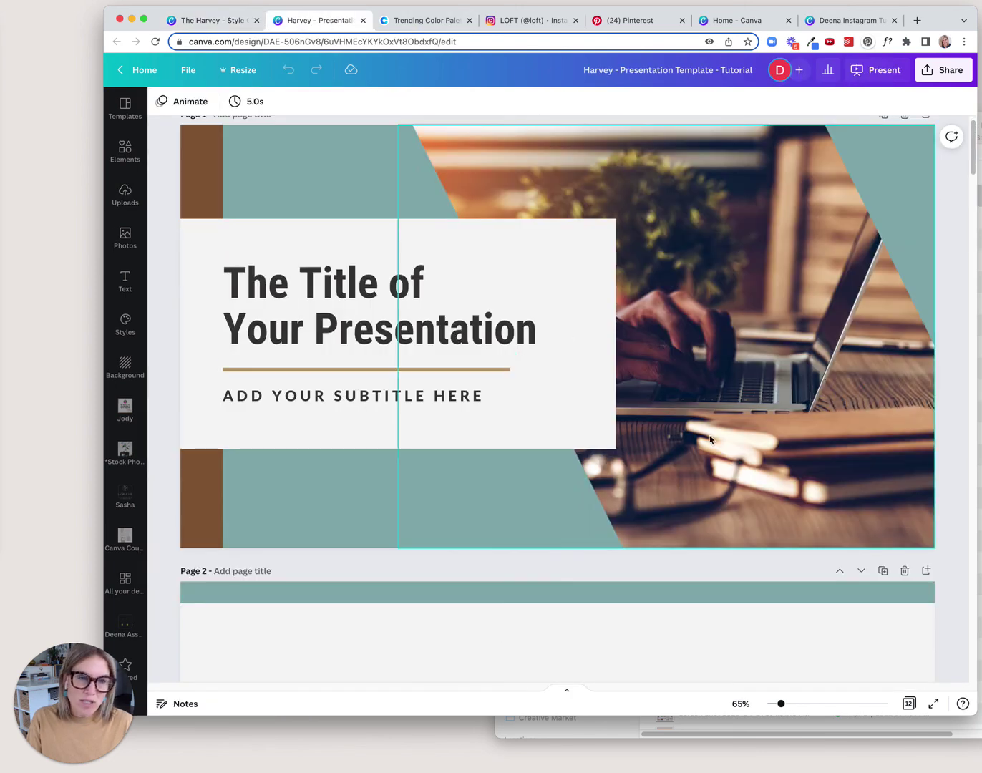
pyautogui.scroll(1, 973, 165)
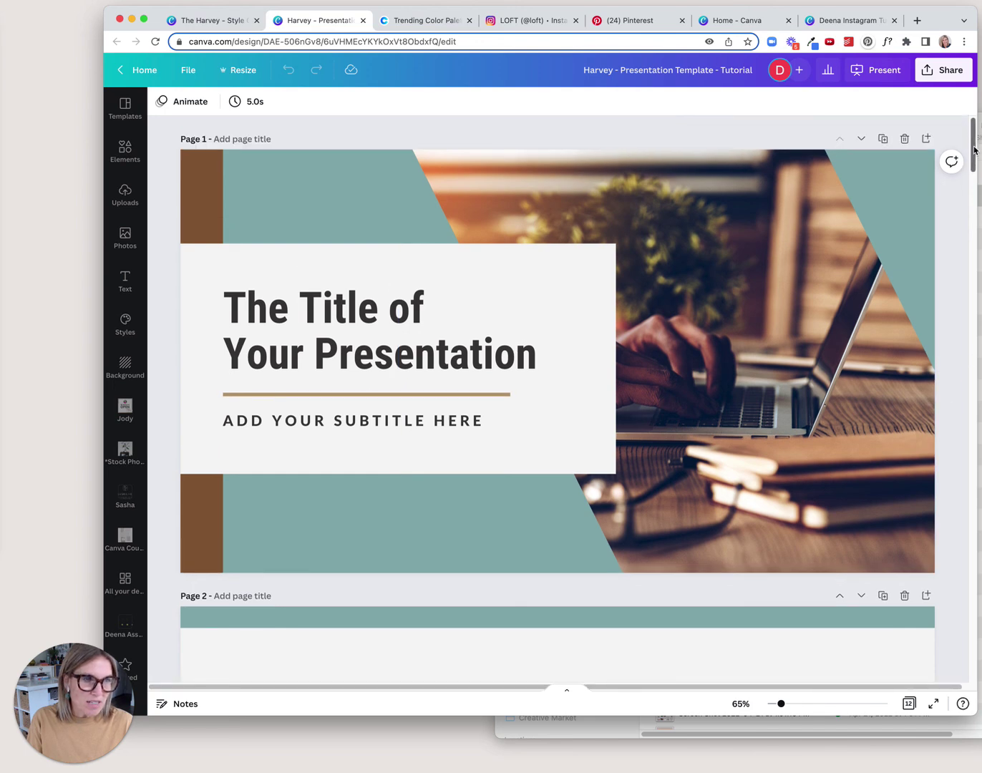
pyautogui.click(924, 135)
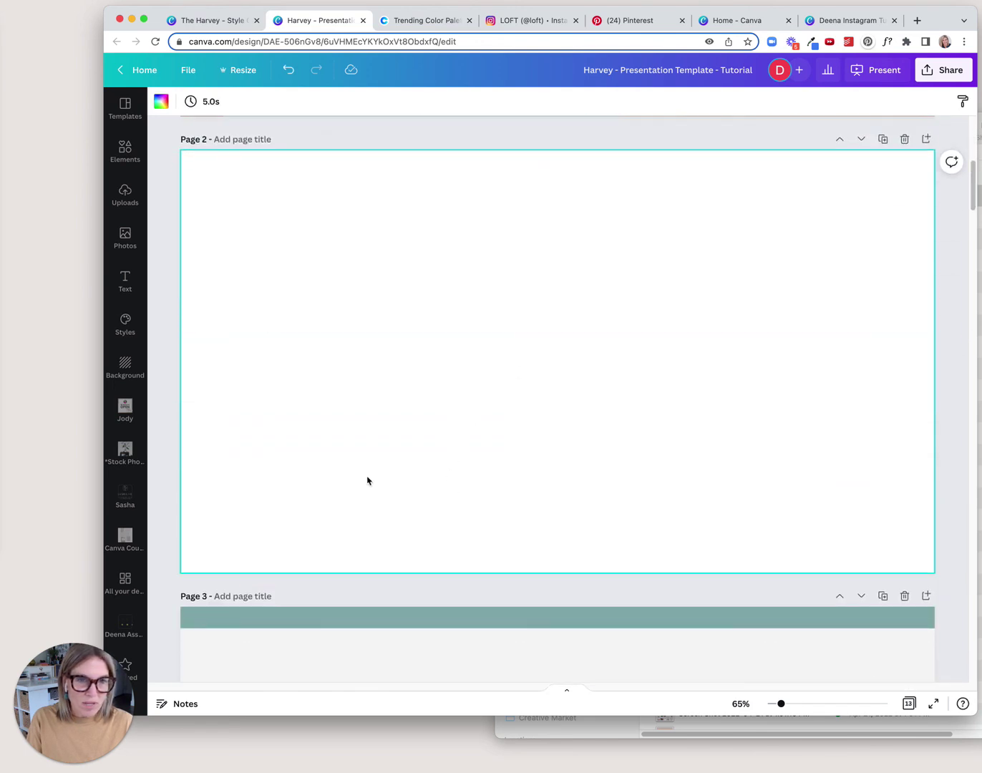
pyautogui.press('super+v')
pyautogui.moveTo(406, 171); pyautogui.dragTo(558, 192)
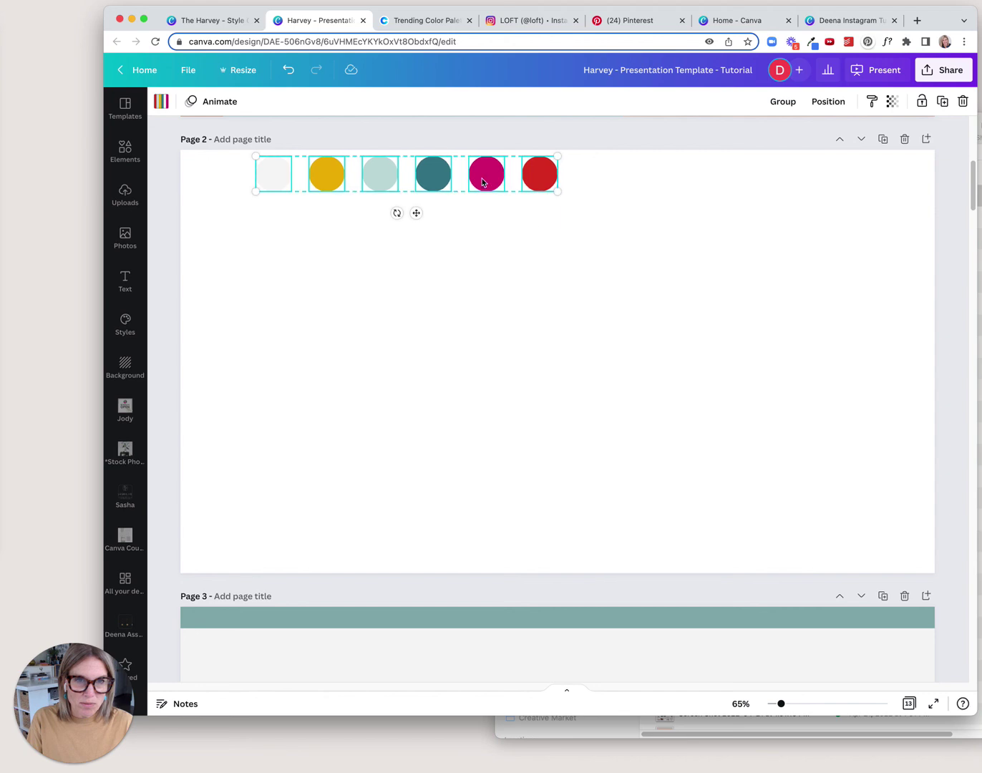
pyautogui.moveTo(485, 175); pyautogui.dragTo(493, 291)
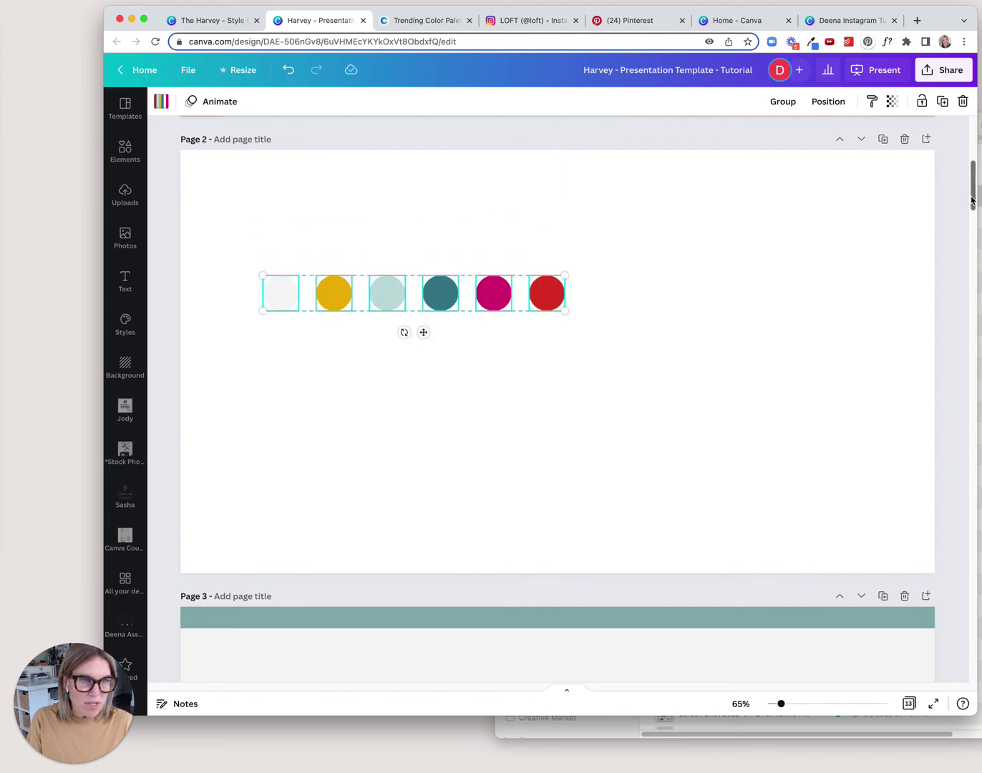
pyautogui.moveTo(971, 199); pyautogui.dragTo(972, 144)
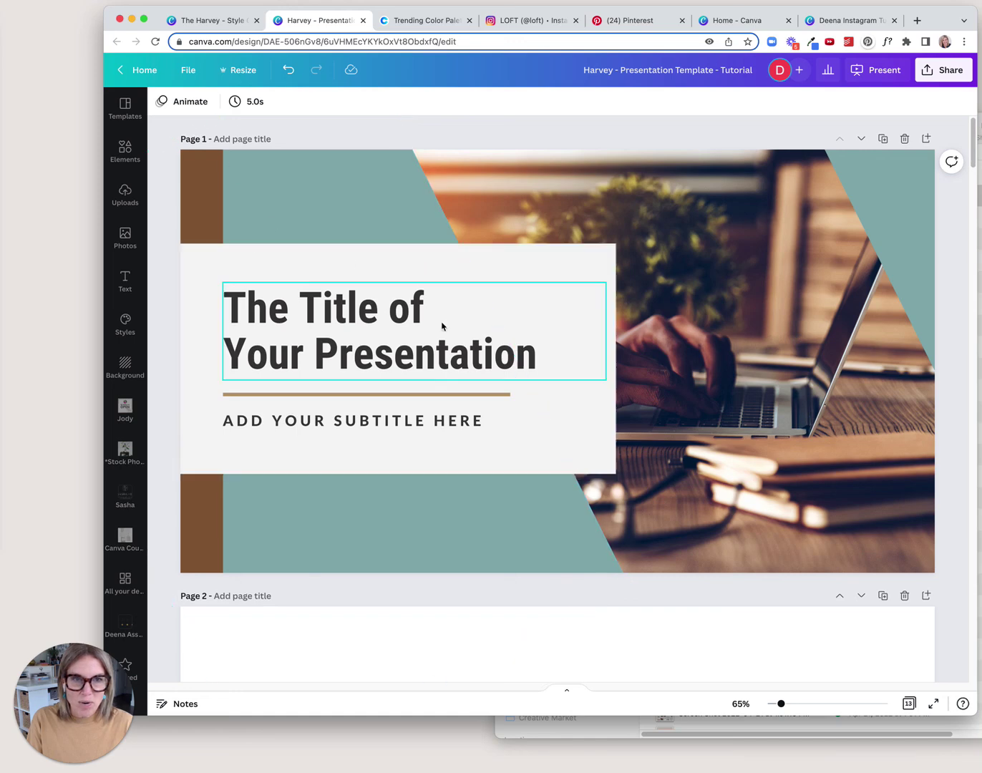
# Replace the teal with red #DD3324 on all pages using Change all, then view the page grid
pyautogui.click(371, 518)
pyautogui.click(161, 103)
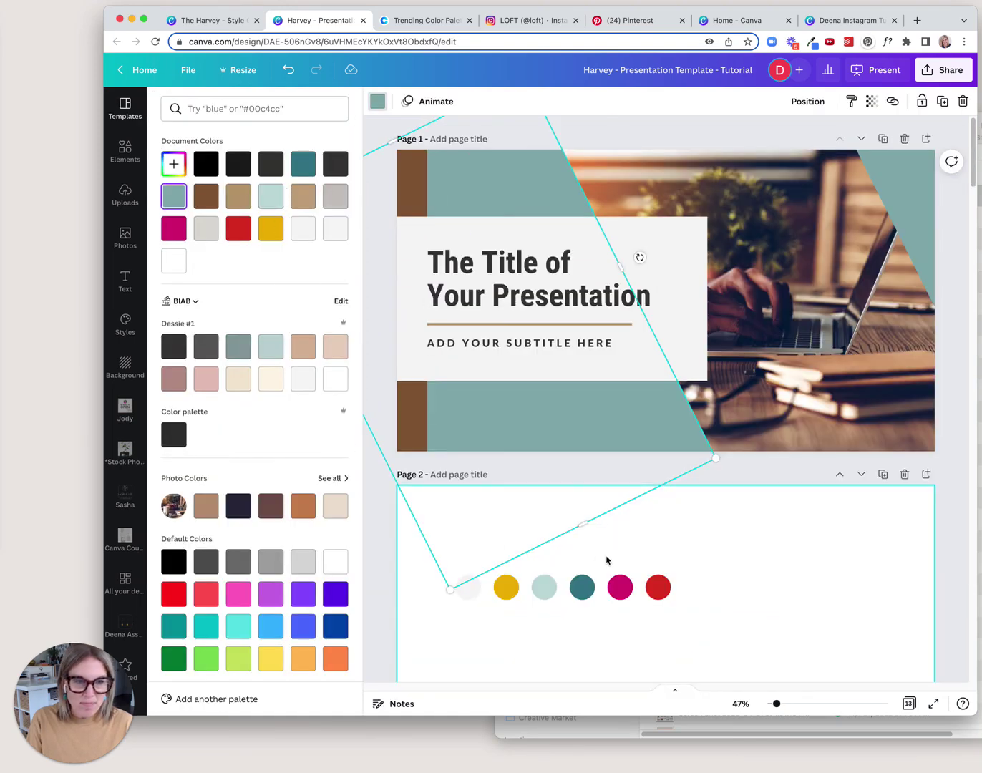
pyautogui.click(174, 163)
pyautogui.click(320, 289)
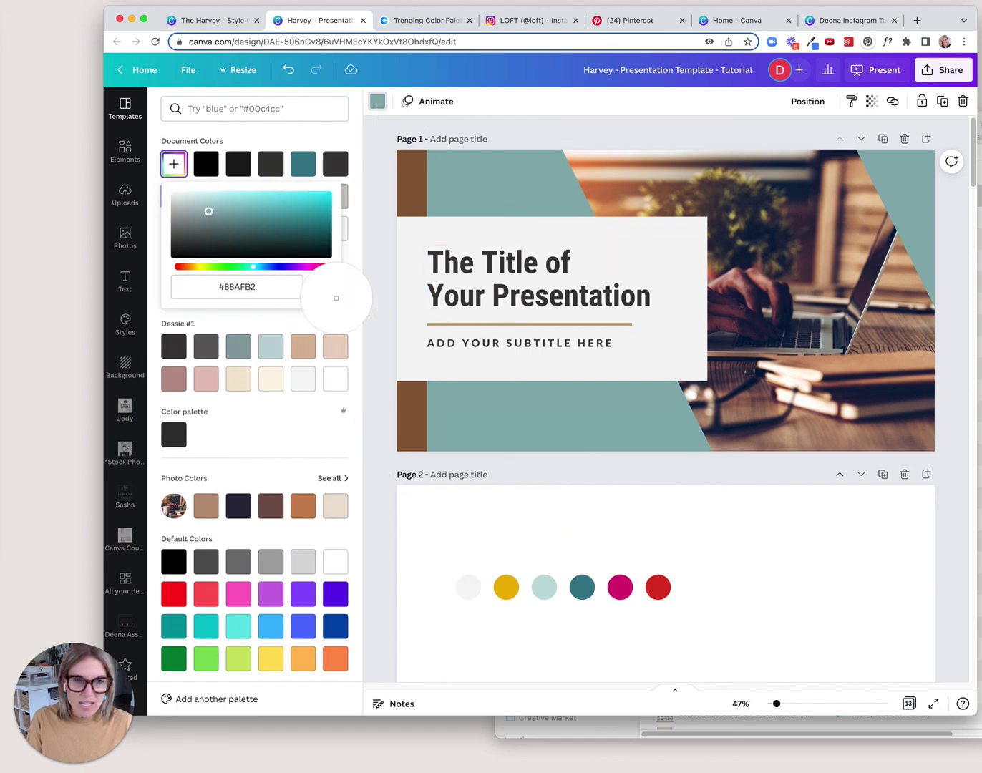
pyautogui.click(657, 590)
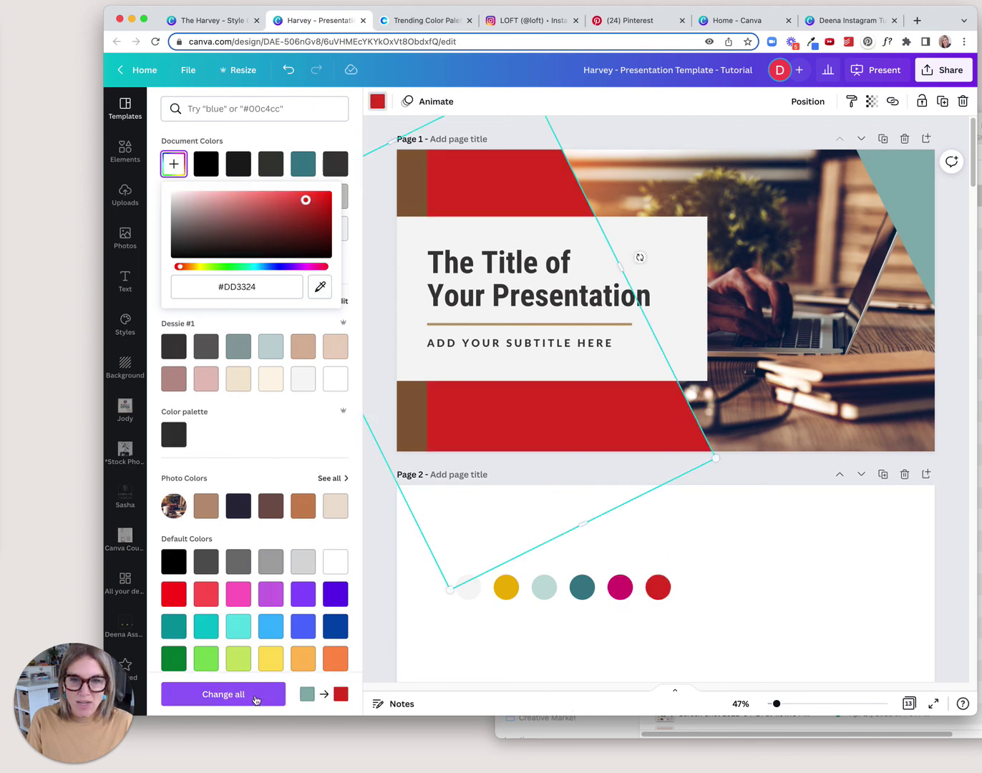
pyautogui.click(251, 700)
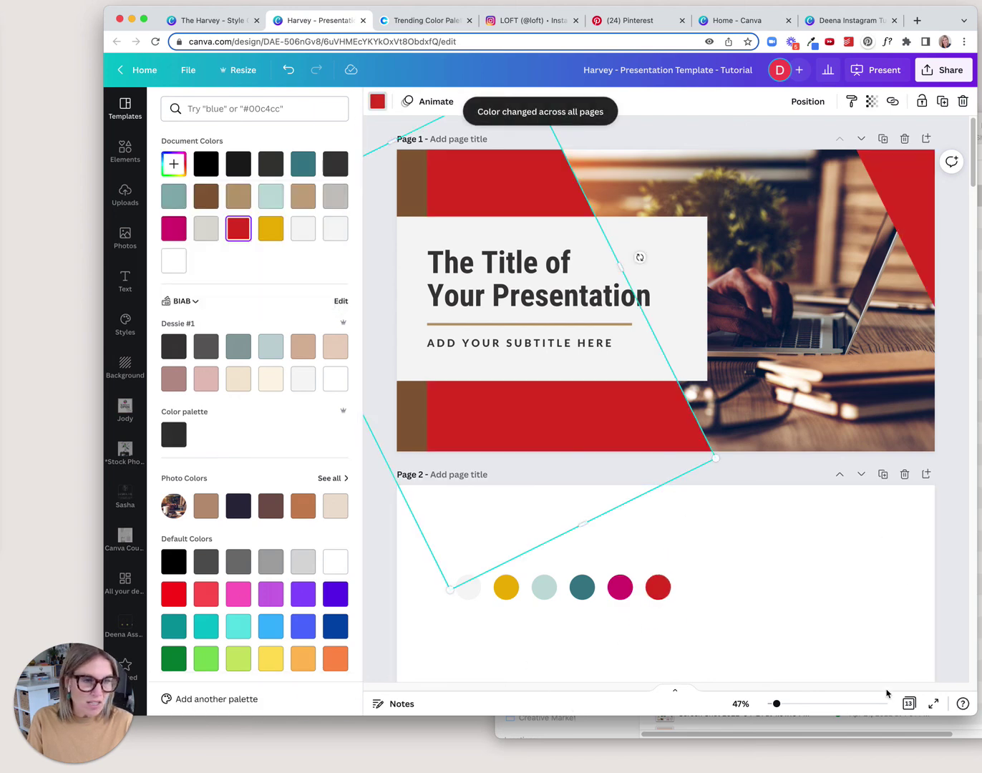
pyautogui.click(909, 703)
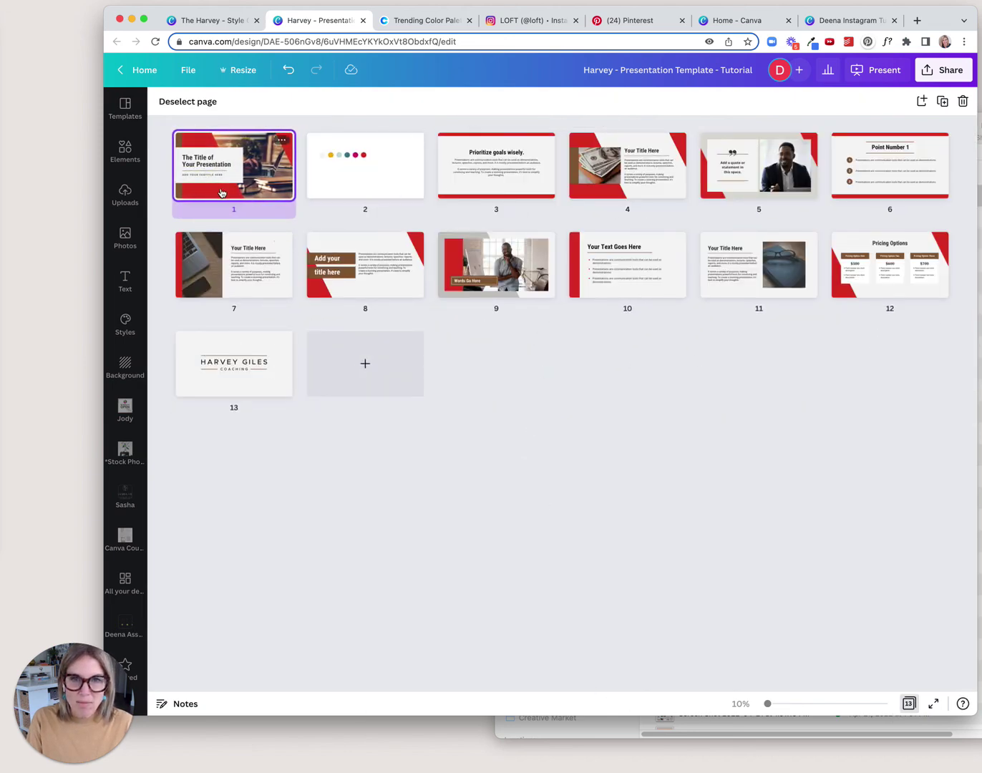
# Sample the teal palette circle onto page 1's brown bar and apply it to all pages with Change all
pyautogui.doubleClick(222, 193)
pyautogui.click(204, 194)
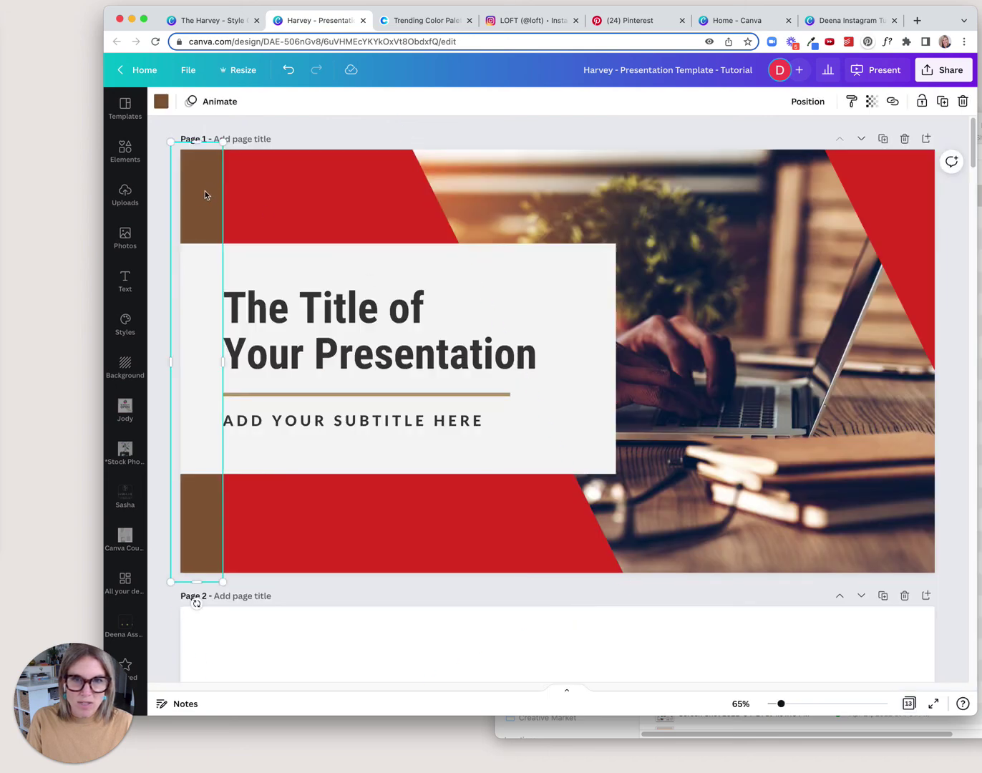
pyautogui.click(160, 103)
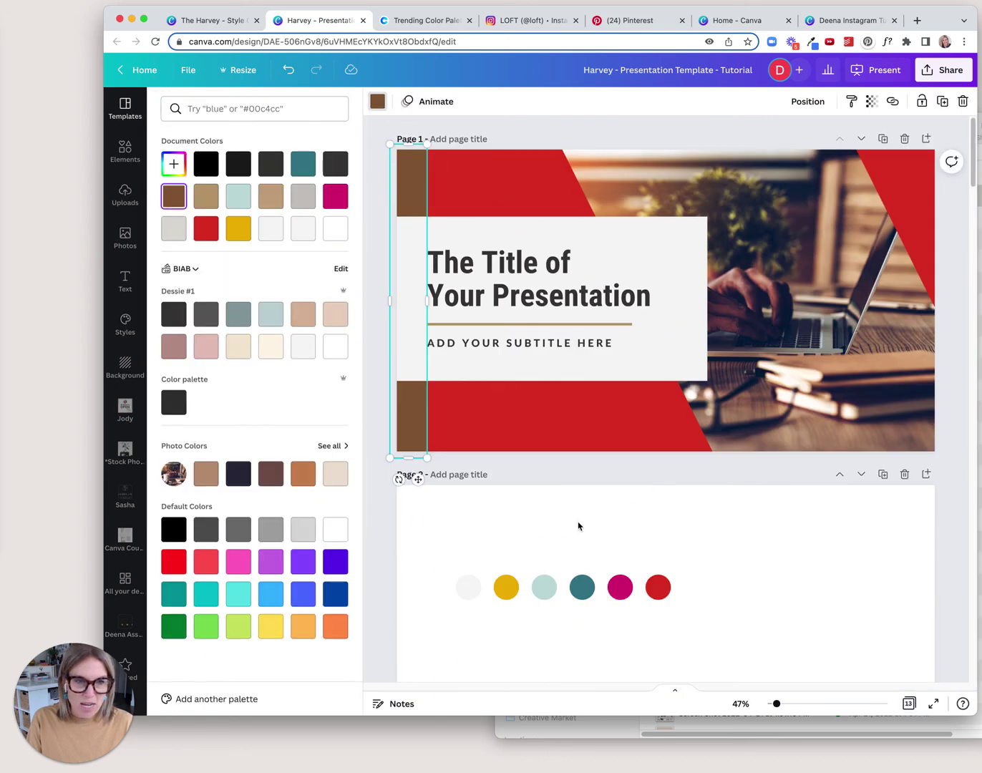
pyautogui.click(174, 166)
pyautogui.click(319, 286)
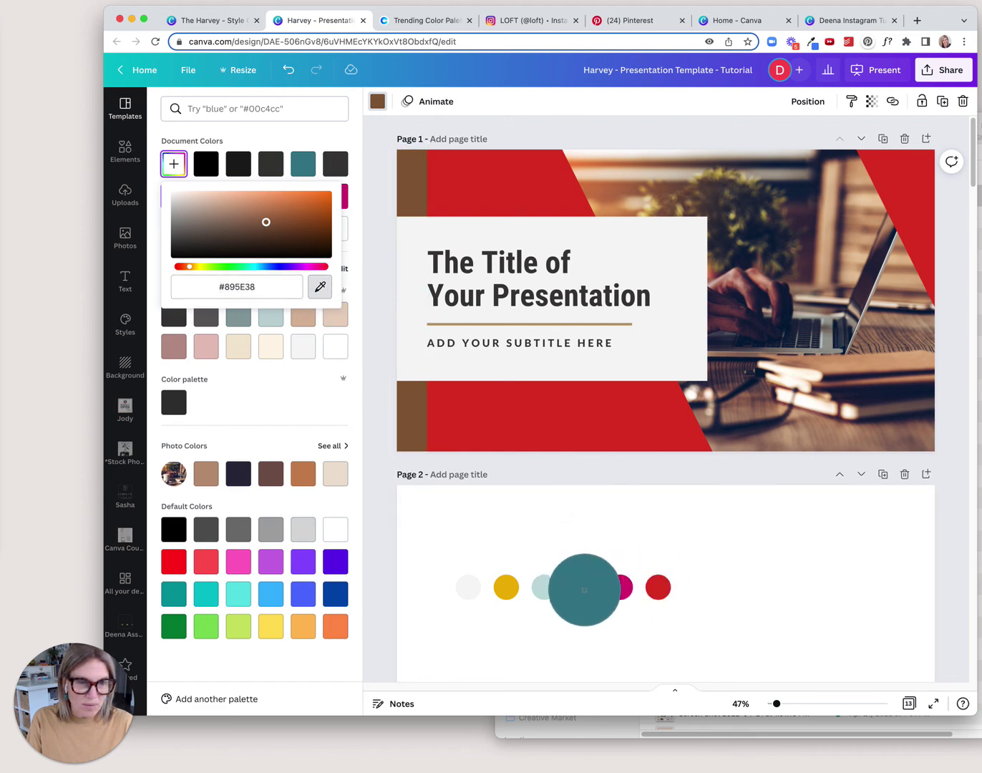
pyautogui.click(582, 587)
pyautogui.click(245, 695)
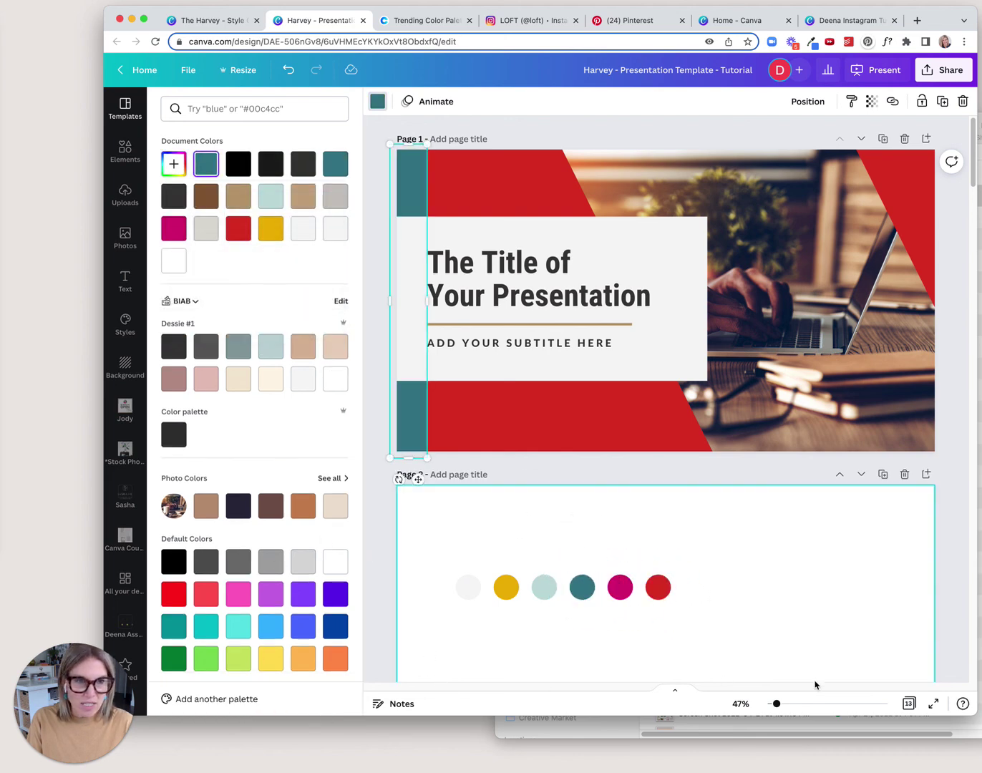
pyautogui.click(910, 704)
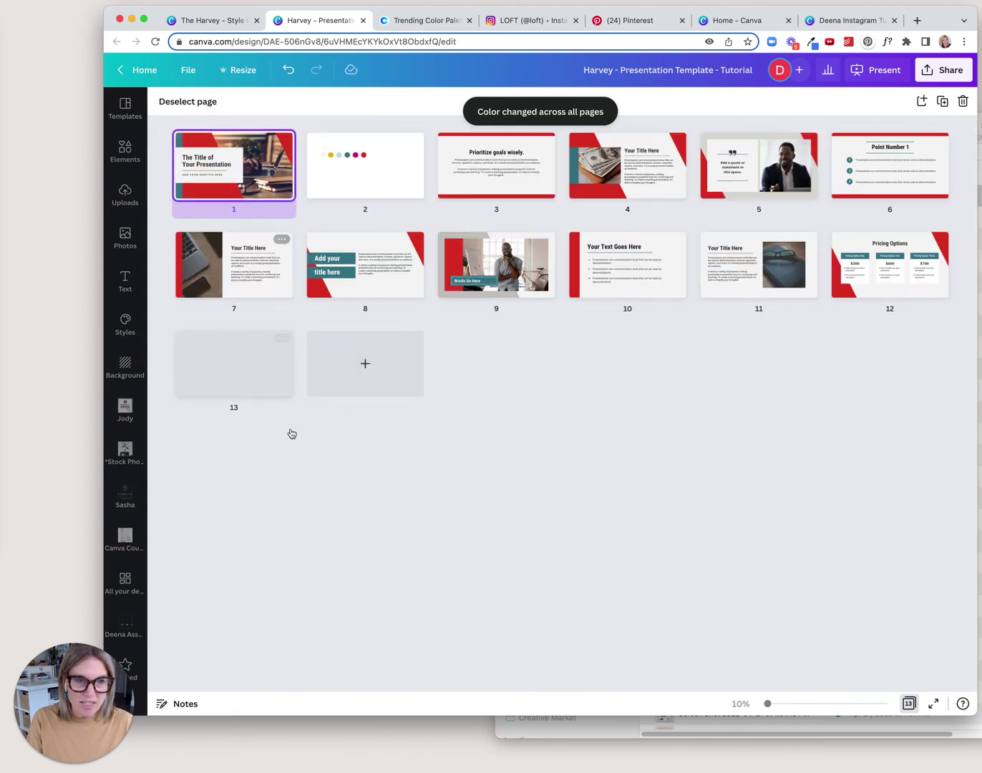